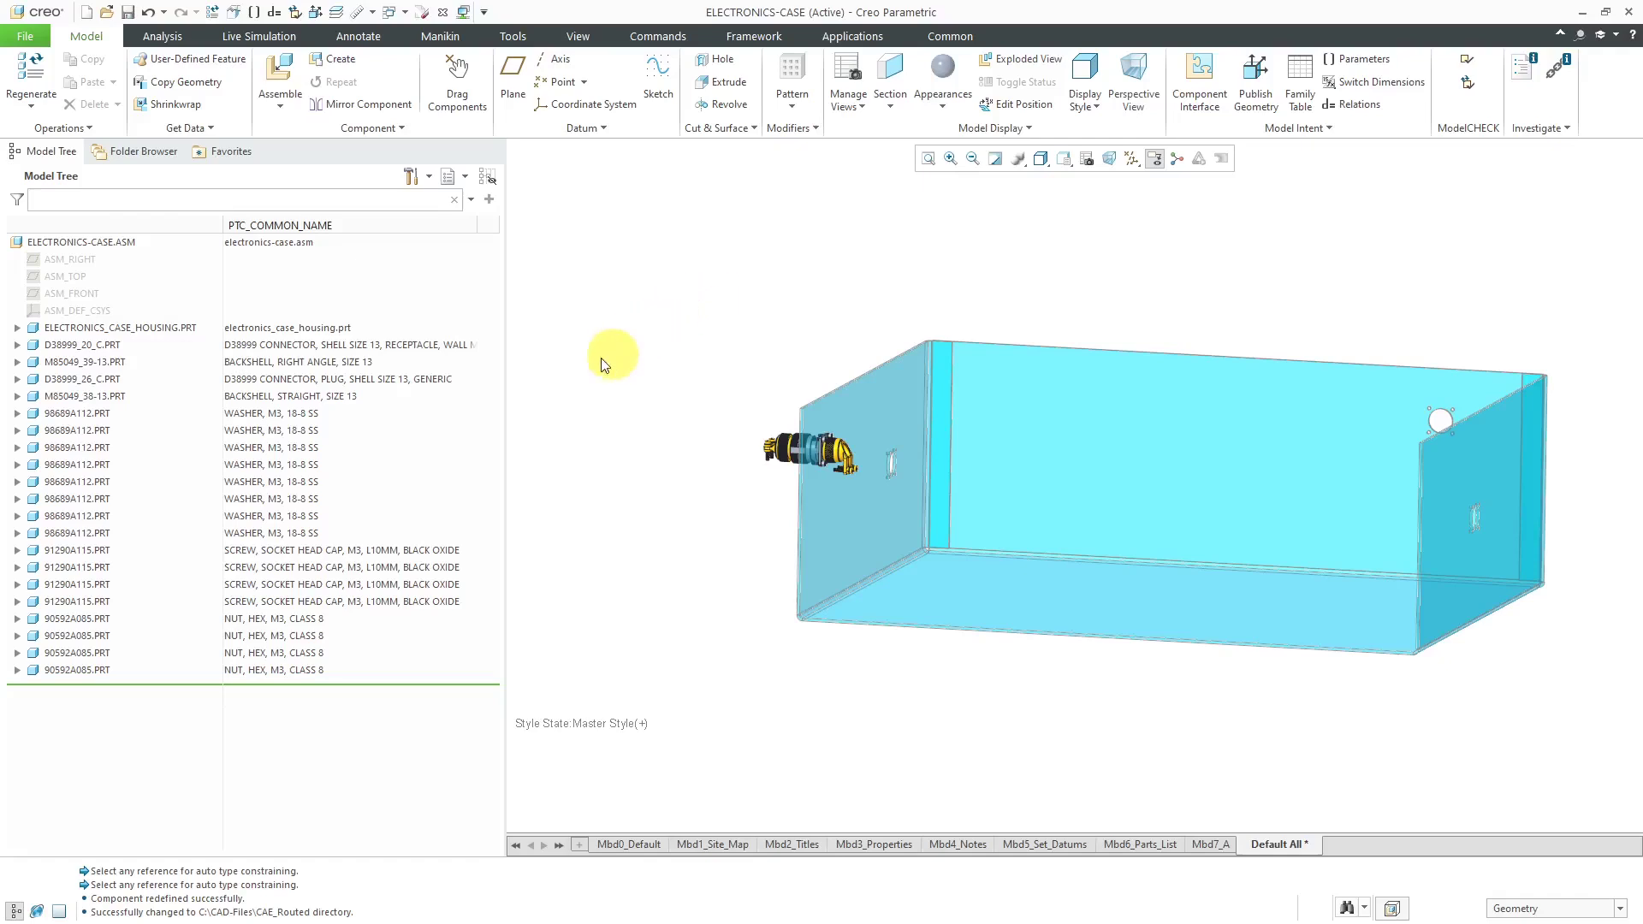
Select the casing housing, zoom in, and highlight the D38999_20_C receptacle and D38999_26_C plug.
{"action": "left_click", "coordinate": [97, 333]}
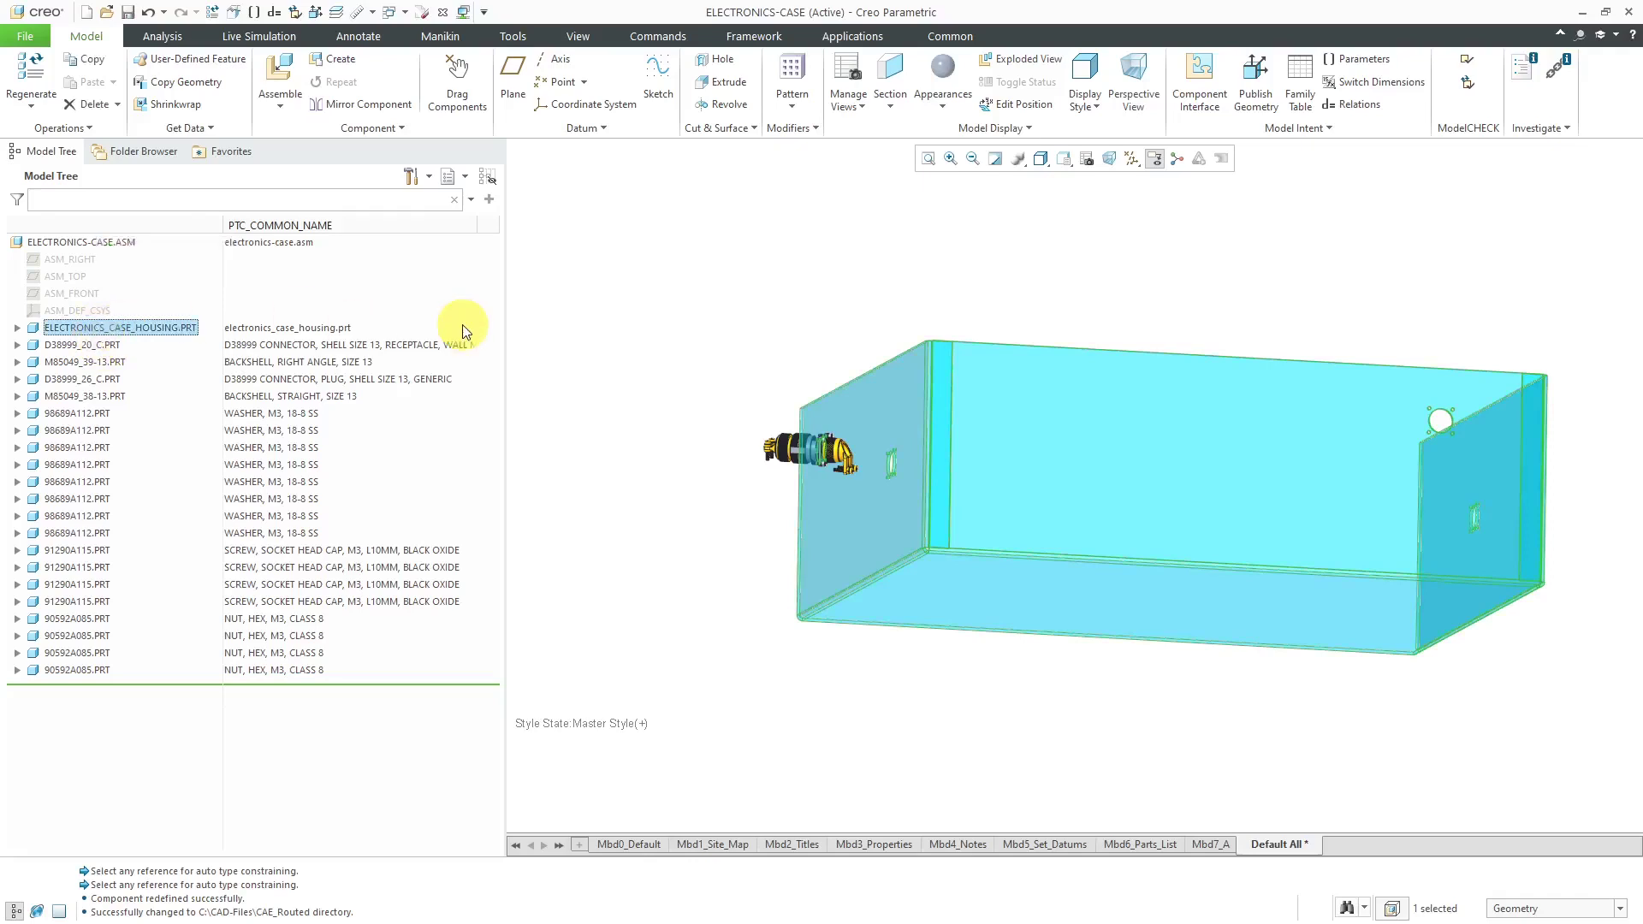
{"action": "scroll", "coordinate": [799, 469], "scroll_direction": "down", "scroll_amount": 8}
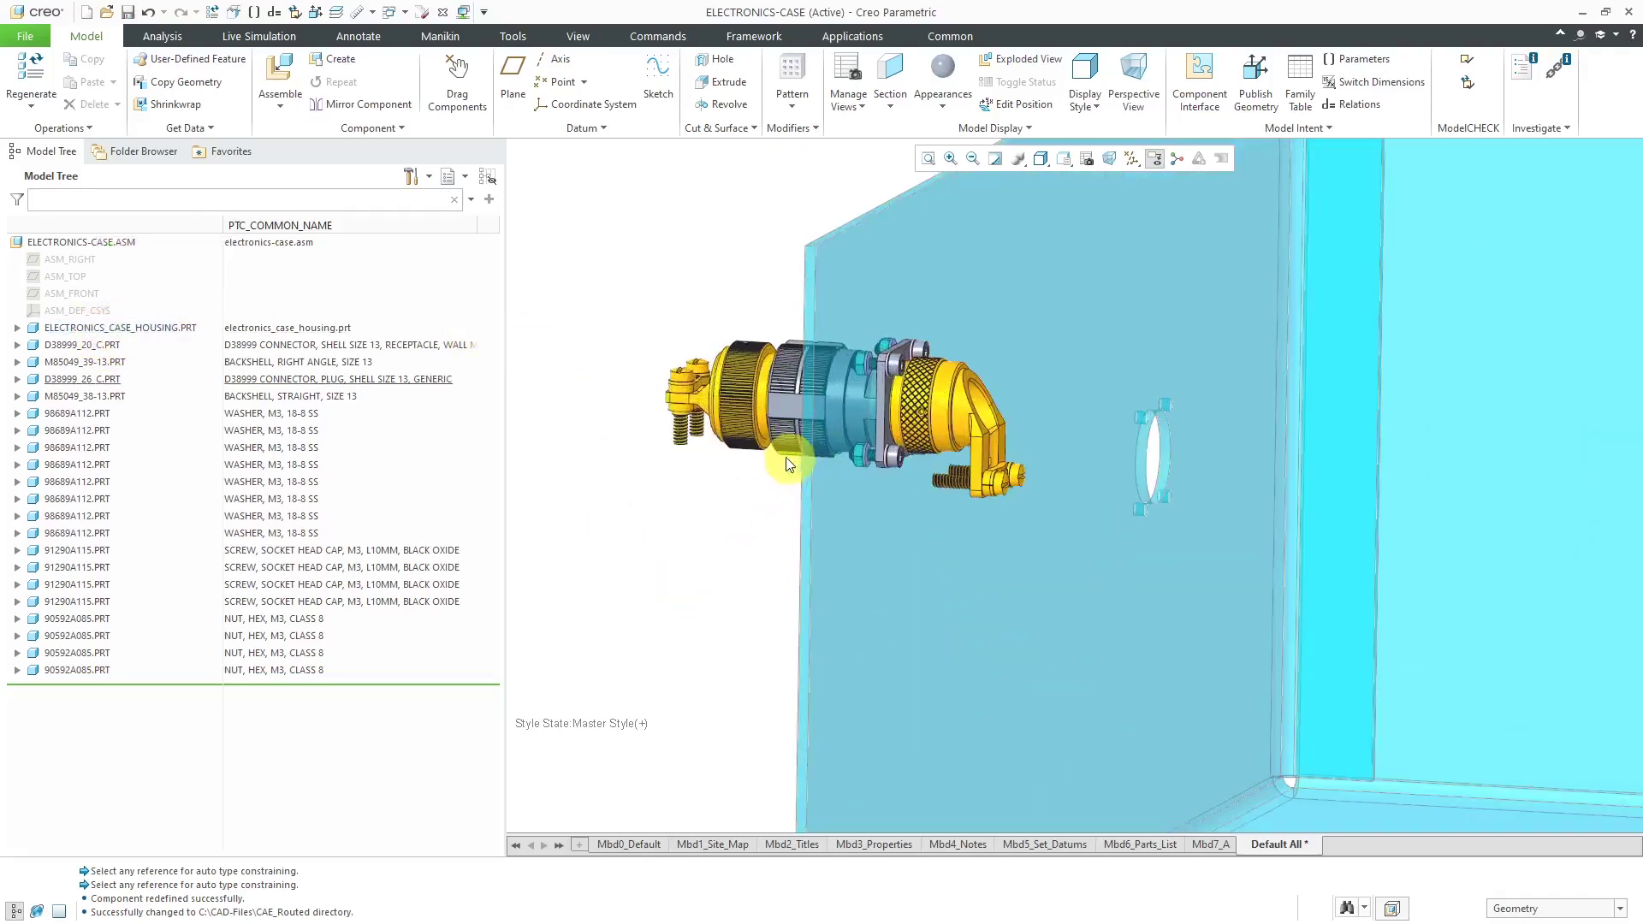
{"action": "scroll", "coordinate": [621, 500], "scroll_direction": "down", "scroll_amount": 2}
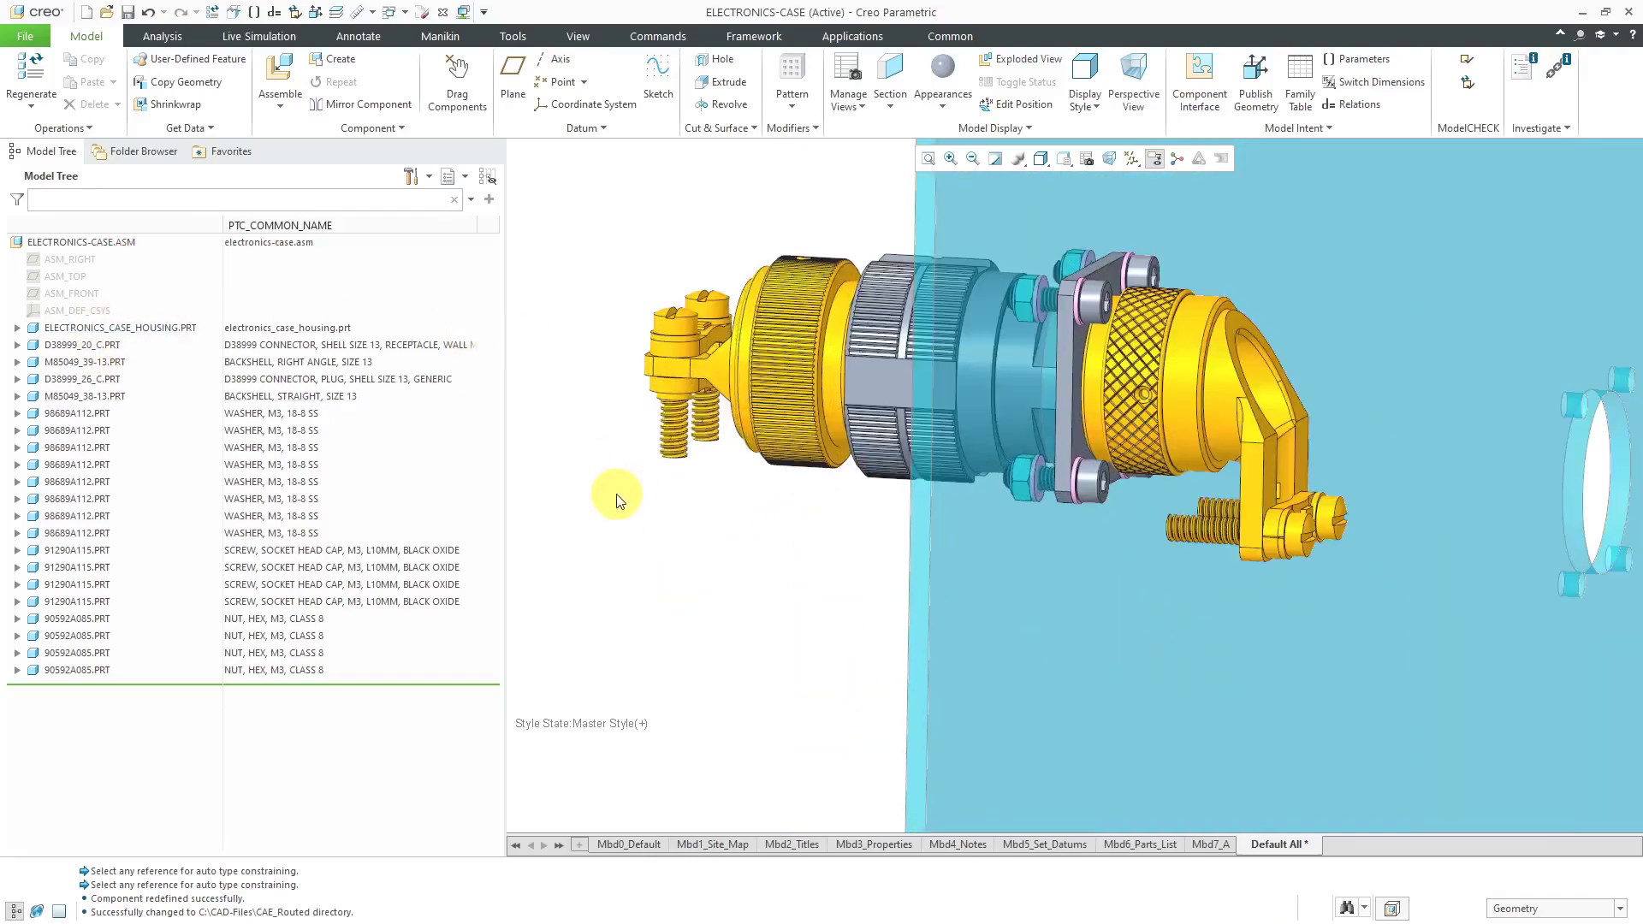
{"action": "left_click", "coordinate": [79, 347]}
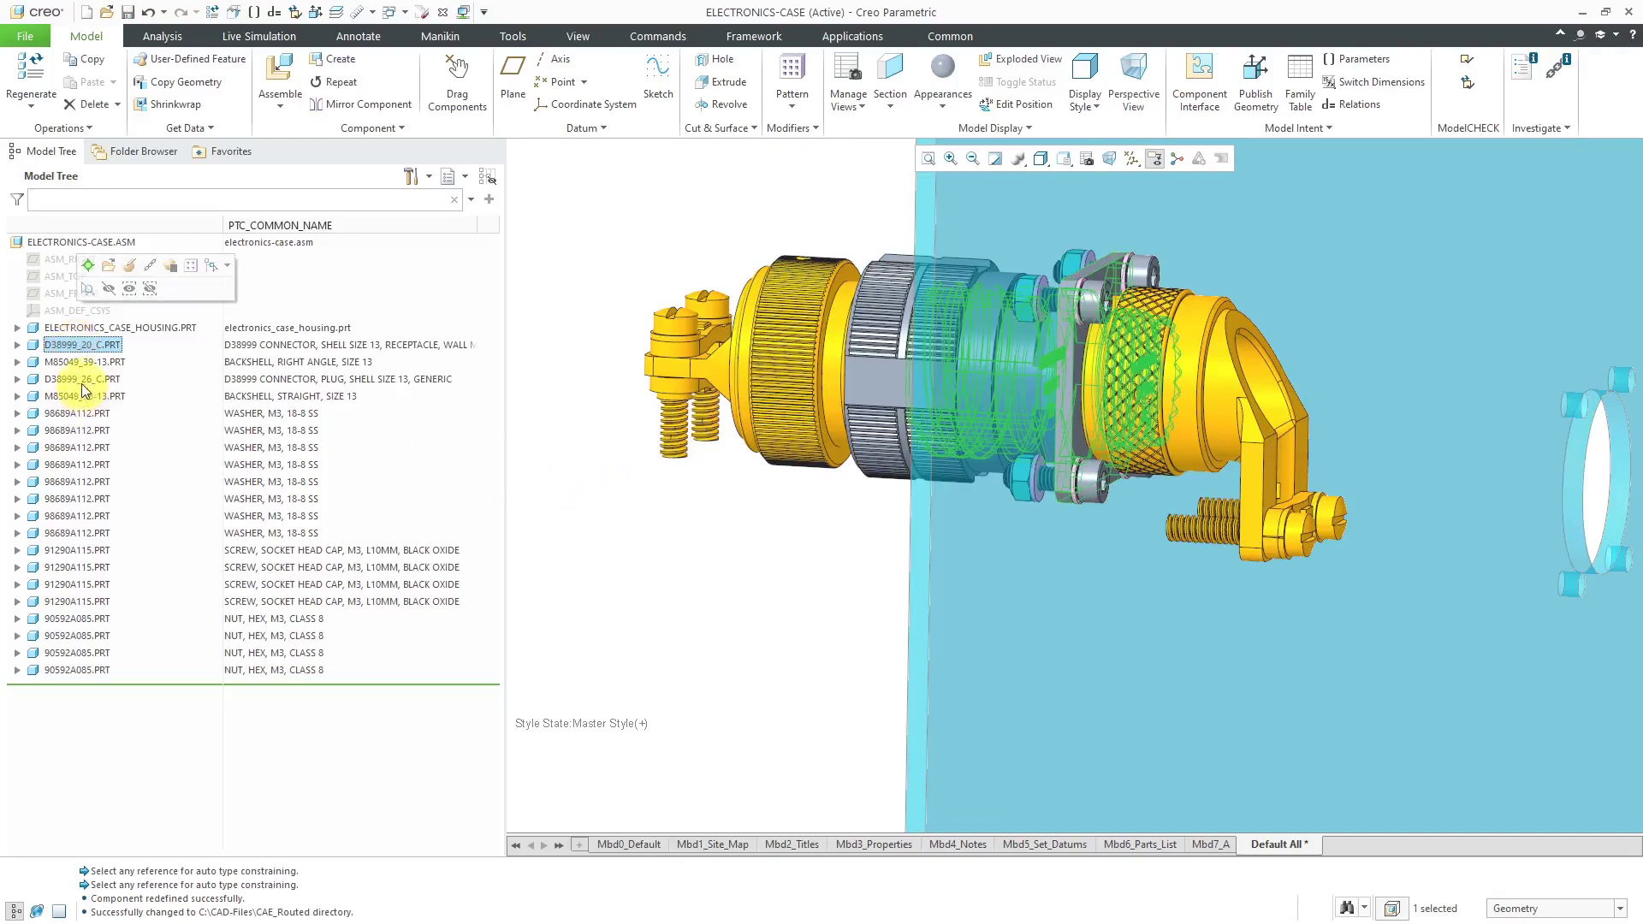
{"action": "left_click", "coordinate": [83, 379]}
Highlight both backshells, then all washers, screws and nuts together, and clear the selection.
{"action": "left_click", "coordinate": [84, 367]}
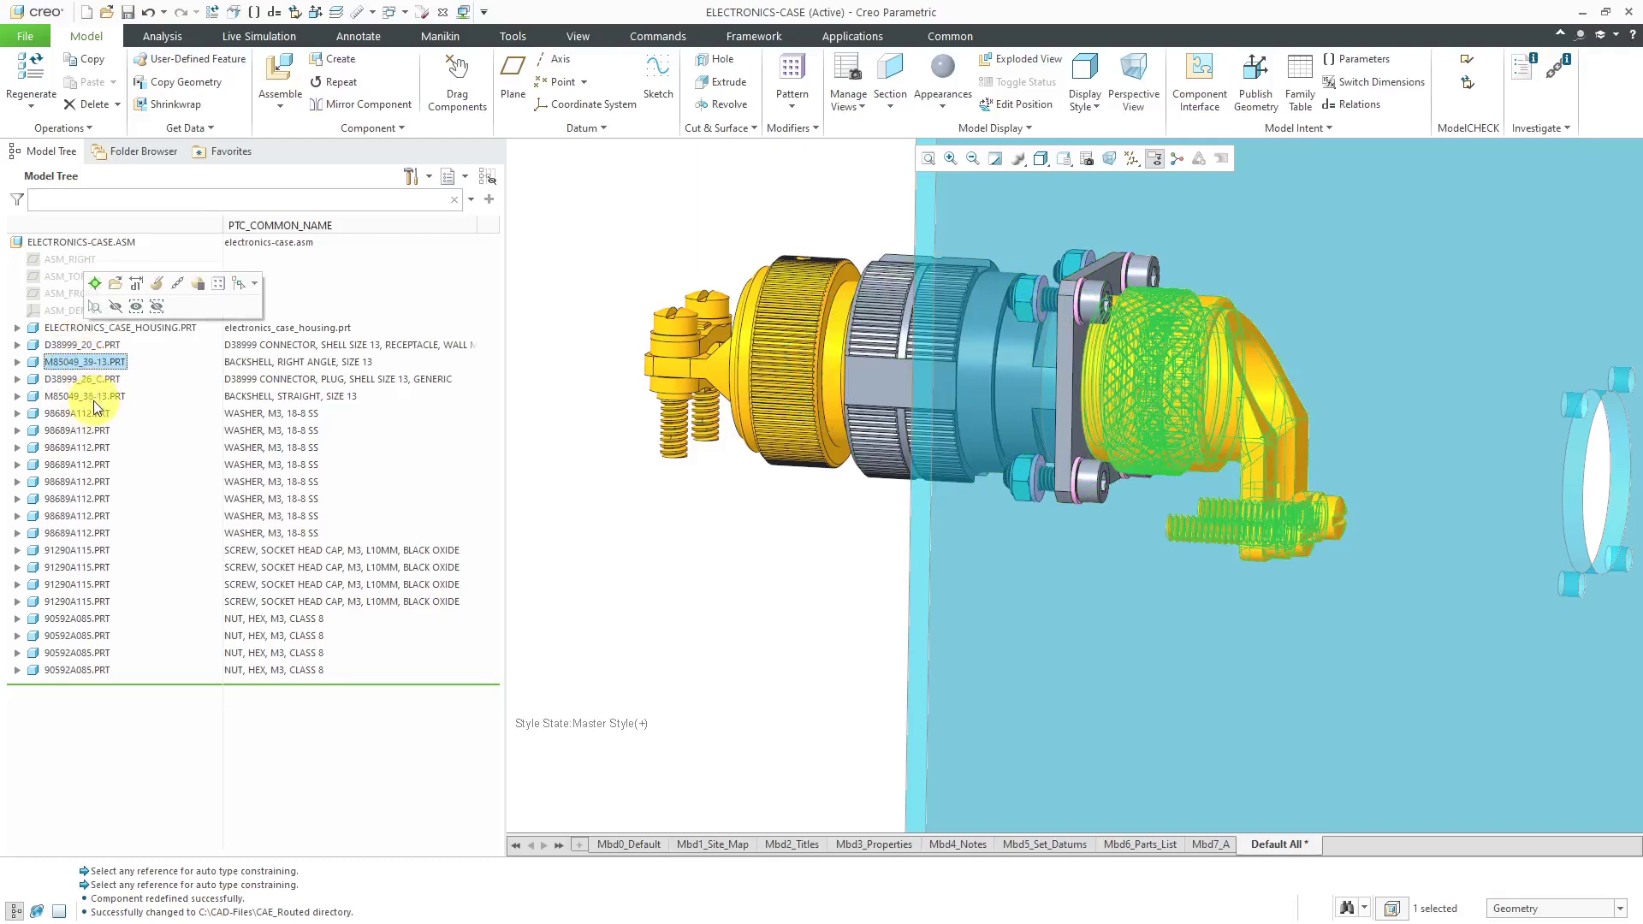
{"action": "left_click", "coordinate": [92, 399]}
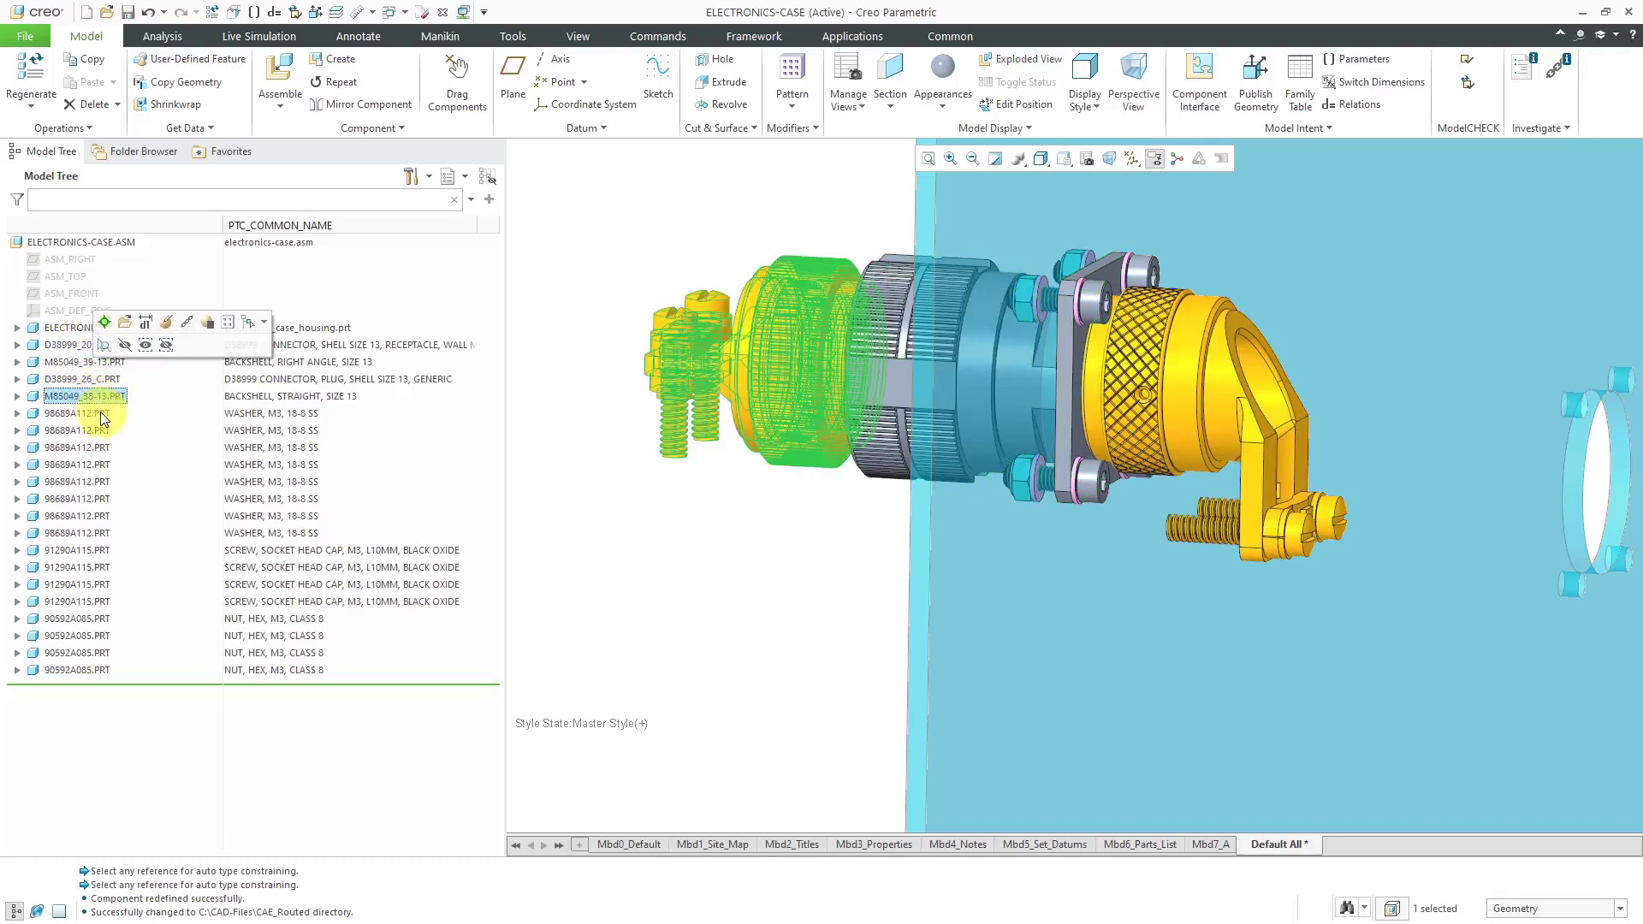
{"action": "left_click", "coordinate": [100, 413]}
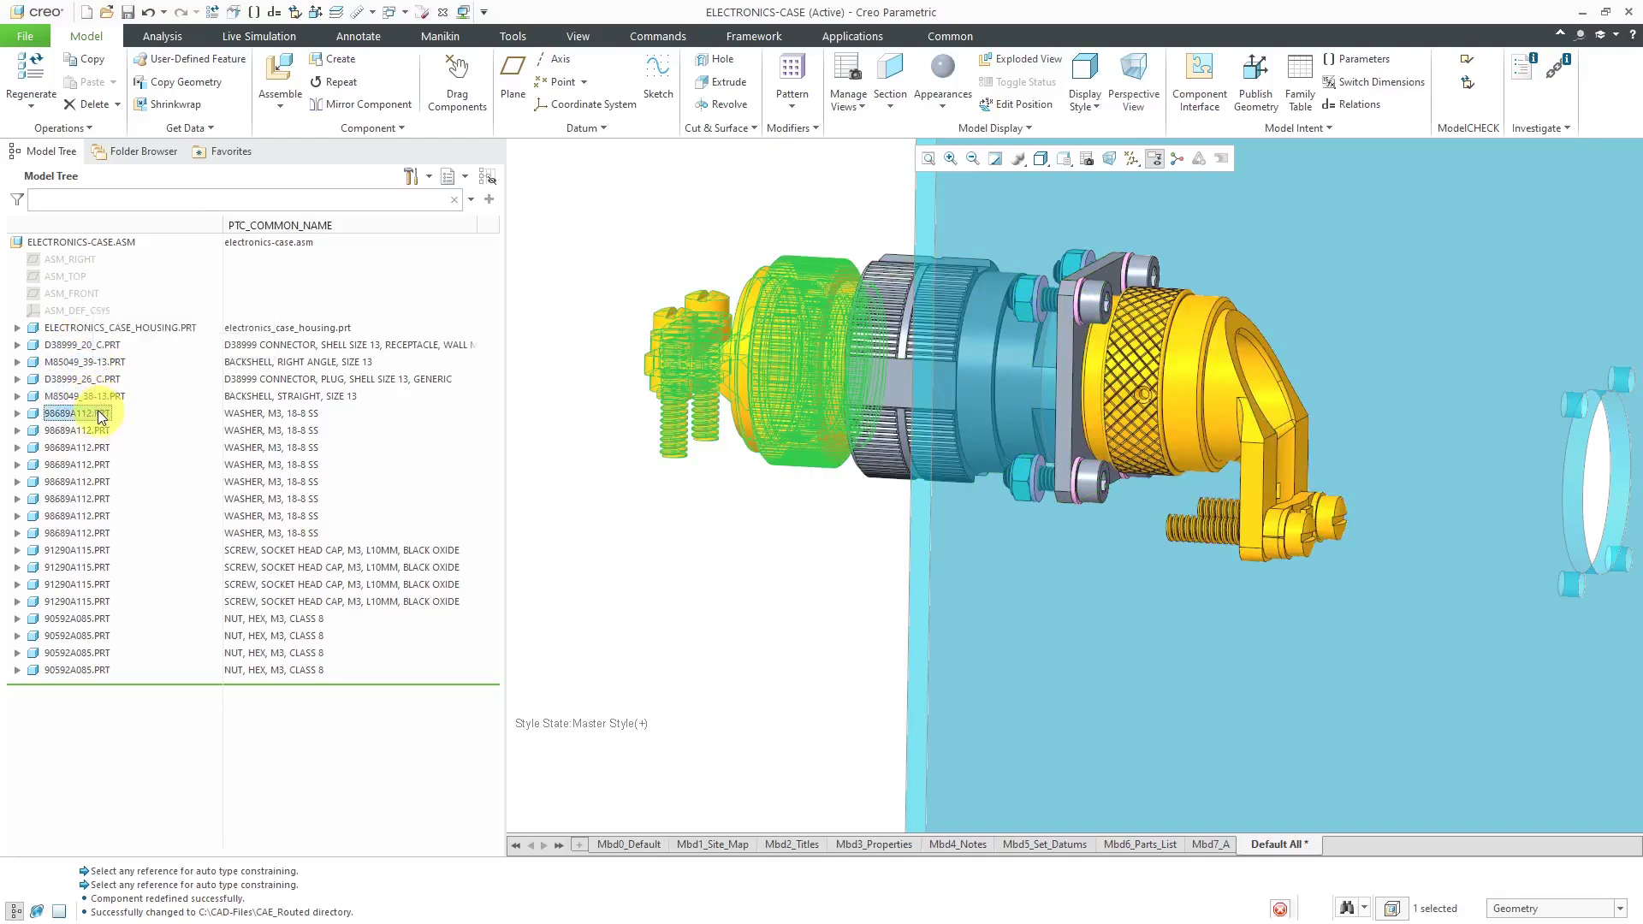
{"action": "left_click", "coordinate": [101, 669], "text": "shift"}
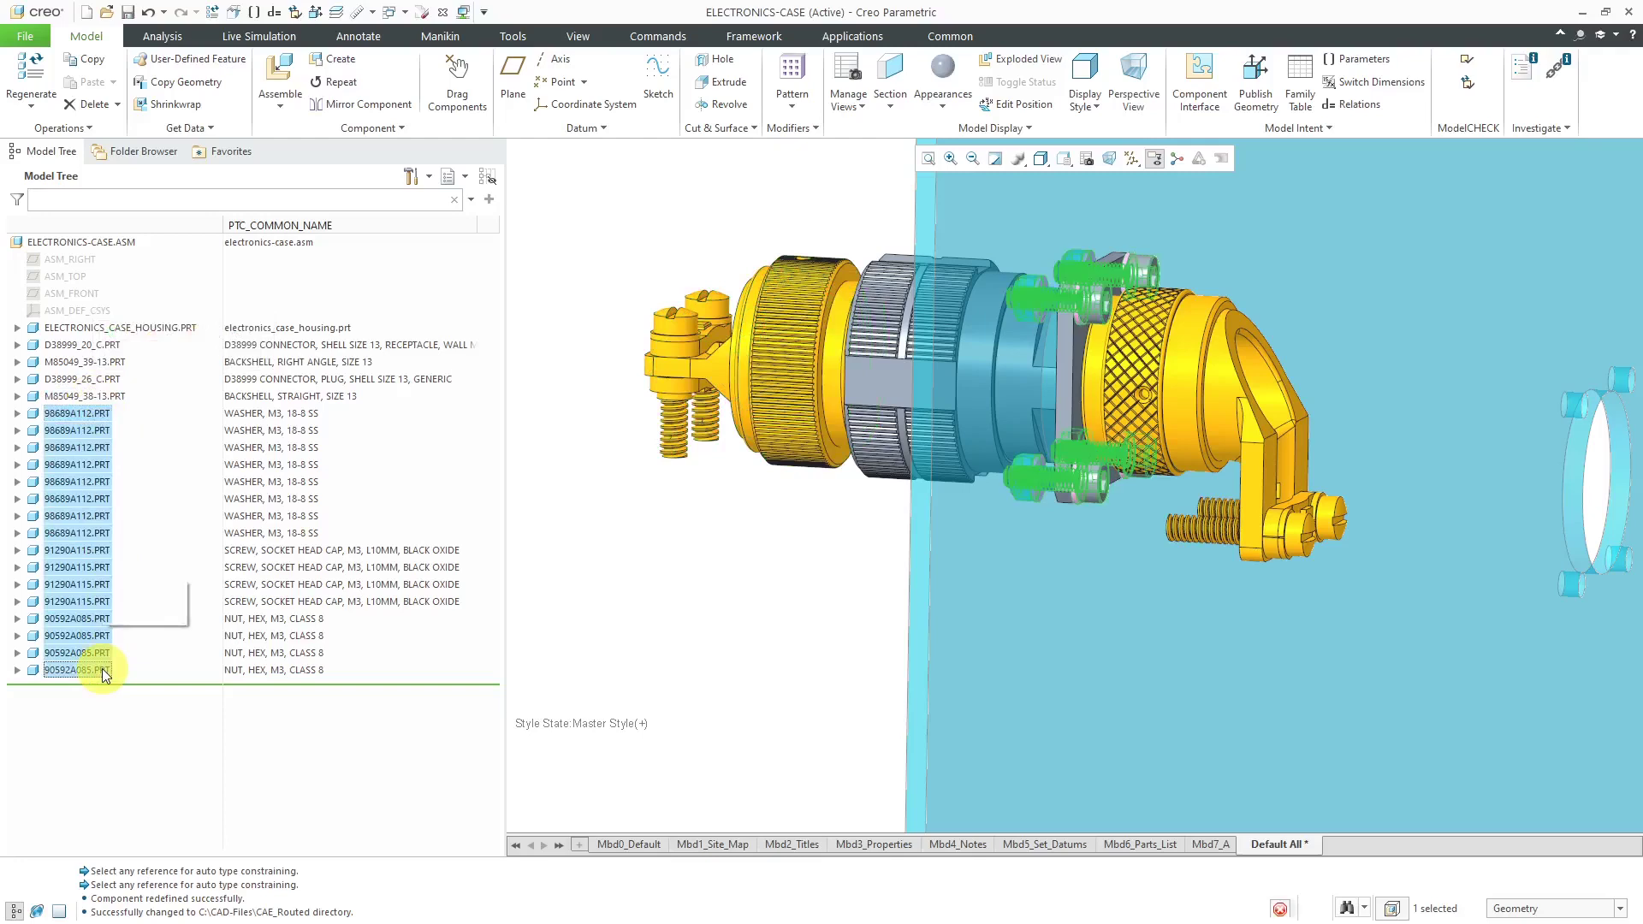
{"action": "left_click", "coordinate": [760, 569]}
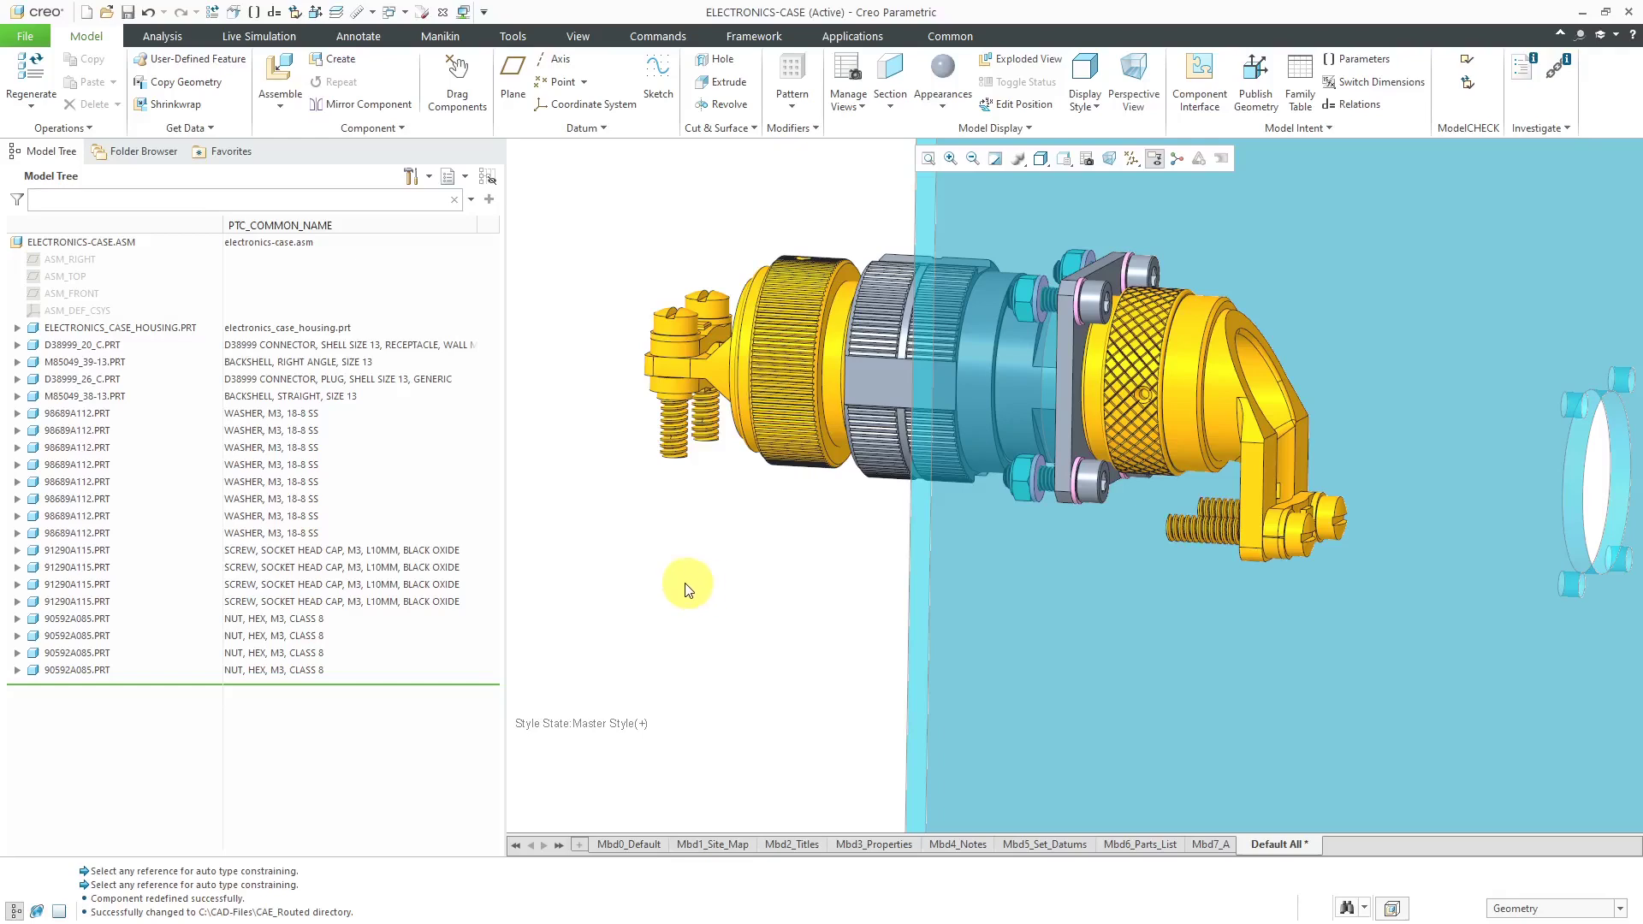
Choose C:\Creo\UDF as the working directory through Manage Session > Select Working Directory.
{"action": "left_click", "coordinate": [24, 40]}
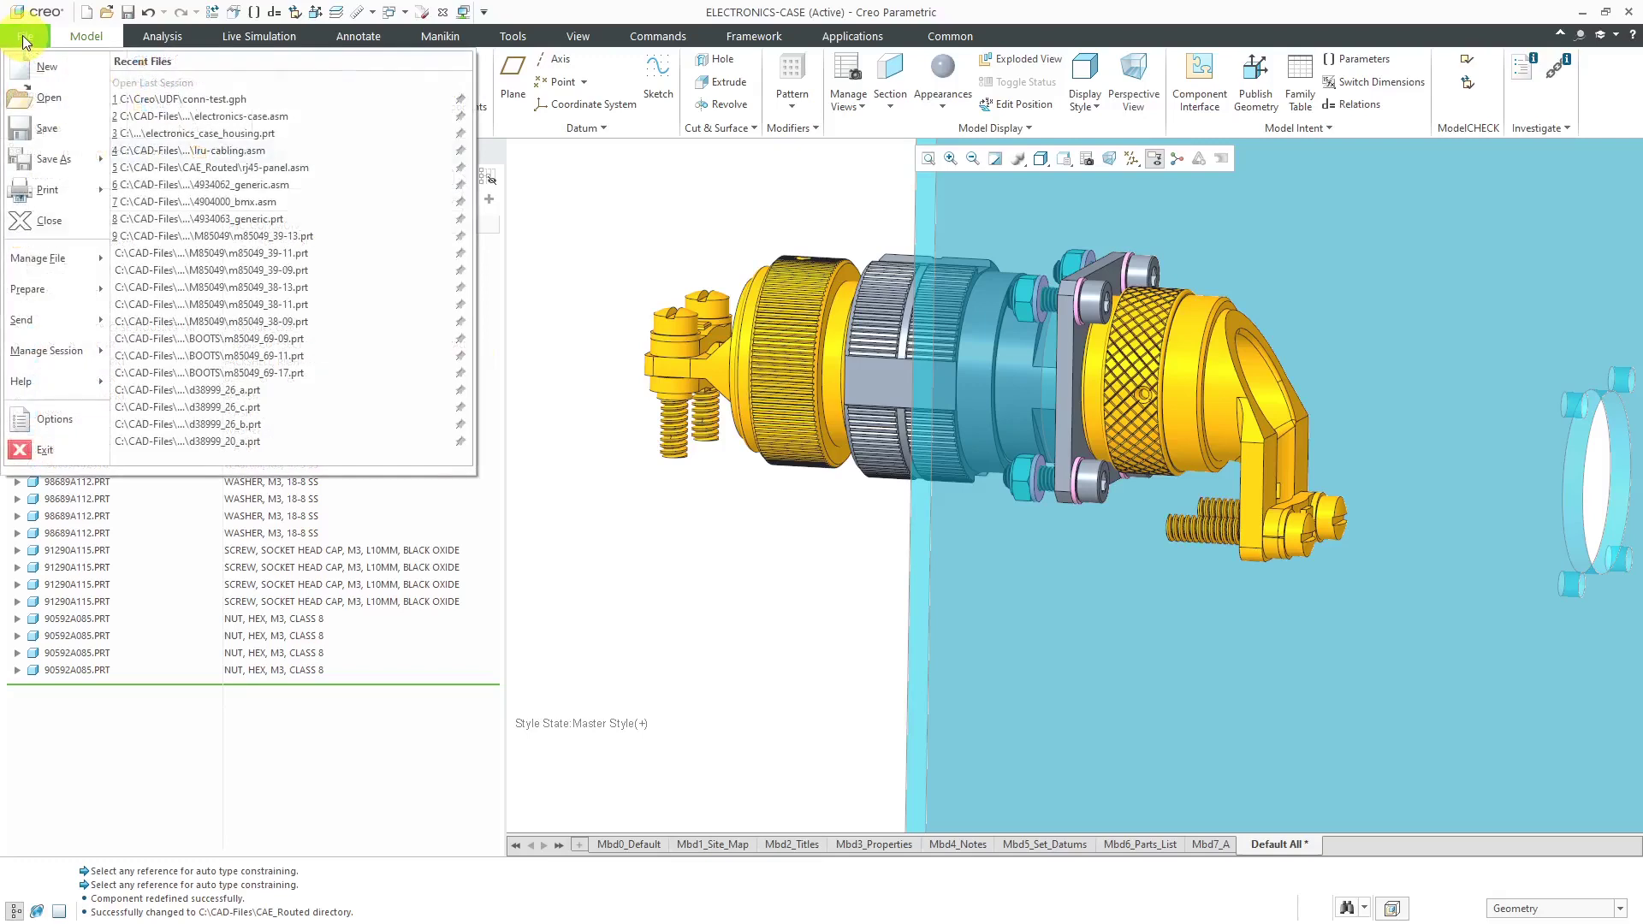
{"action": "mouse_move", "coordinate": [85, 340]}
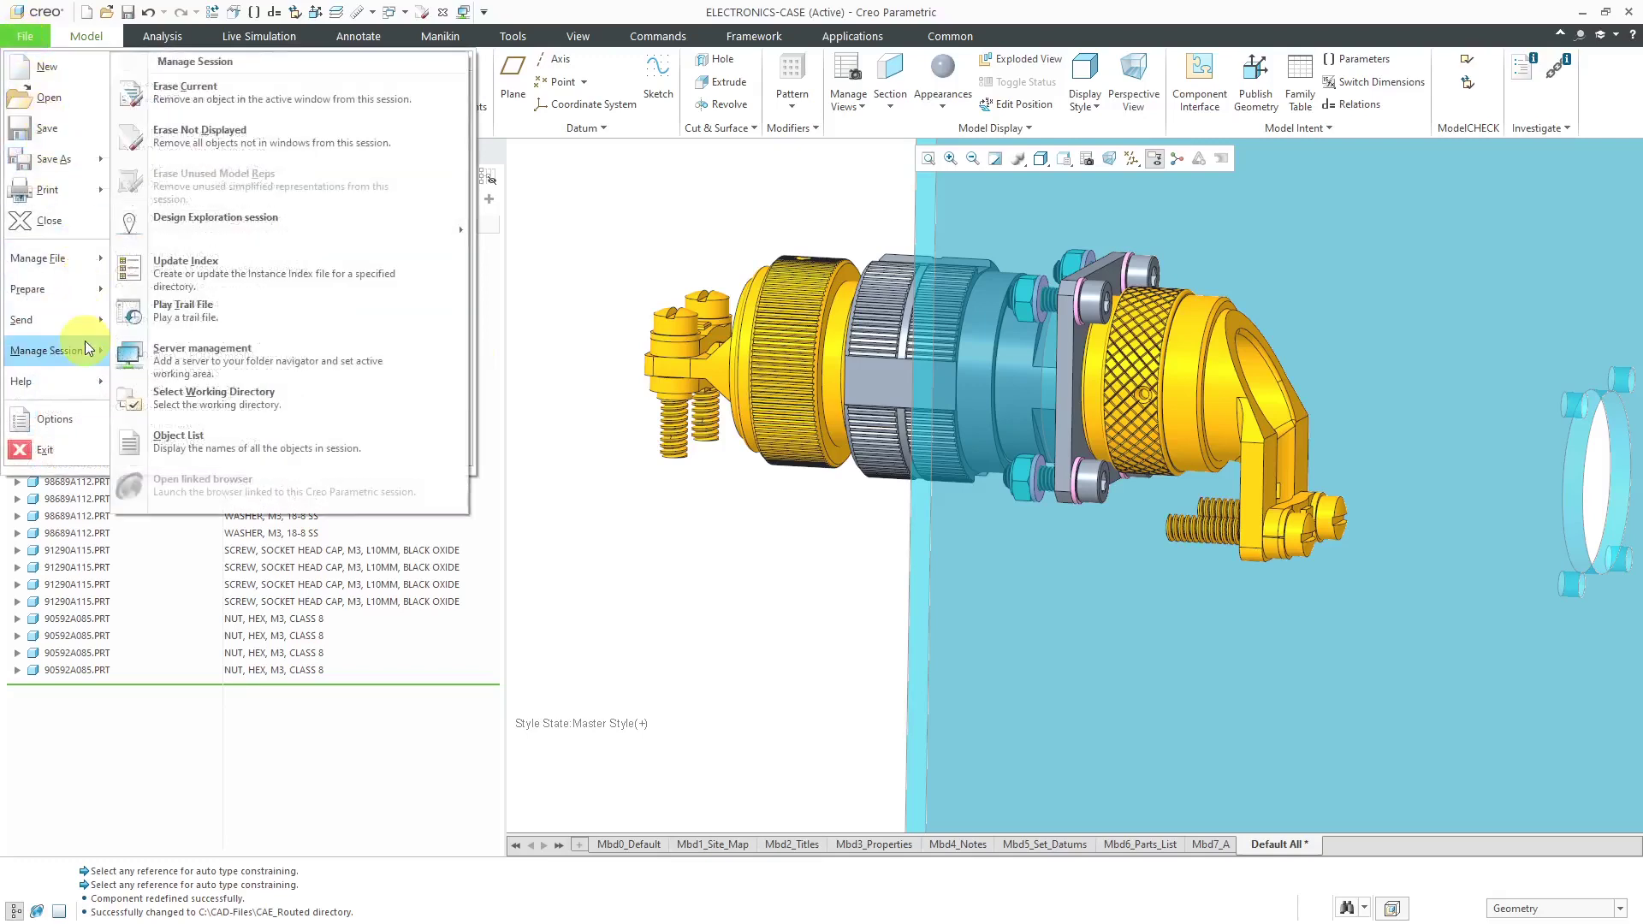
{"action": "left_click", "coordinate": [203, 392]}
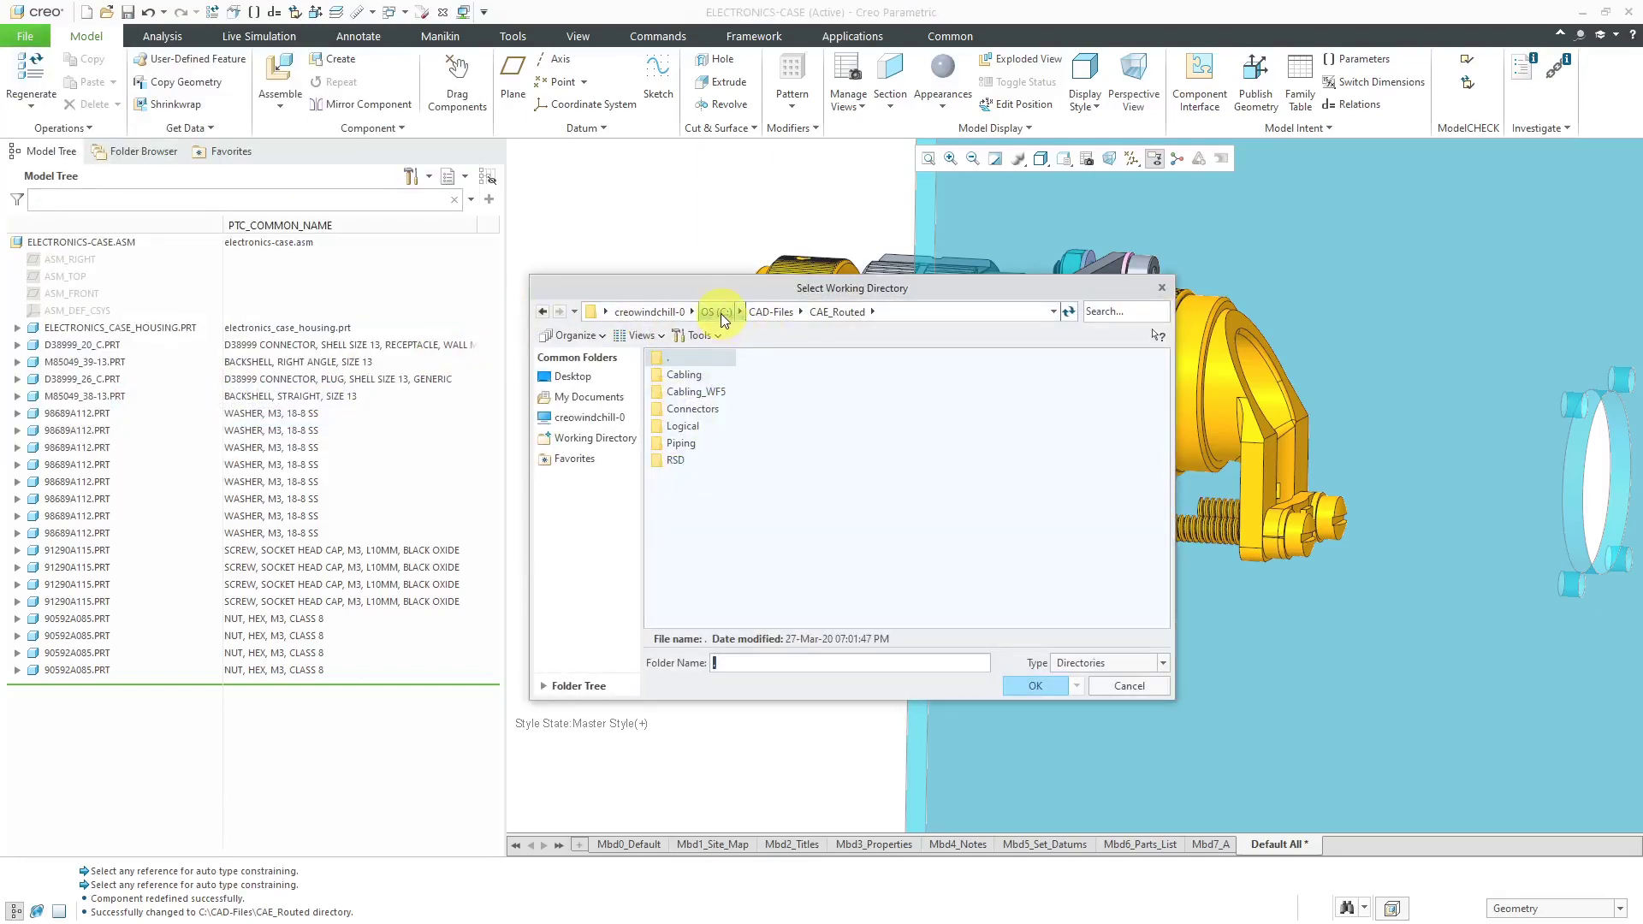
{"action": "left_click", "coordinate": [720, 313]}
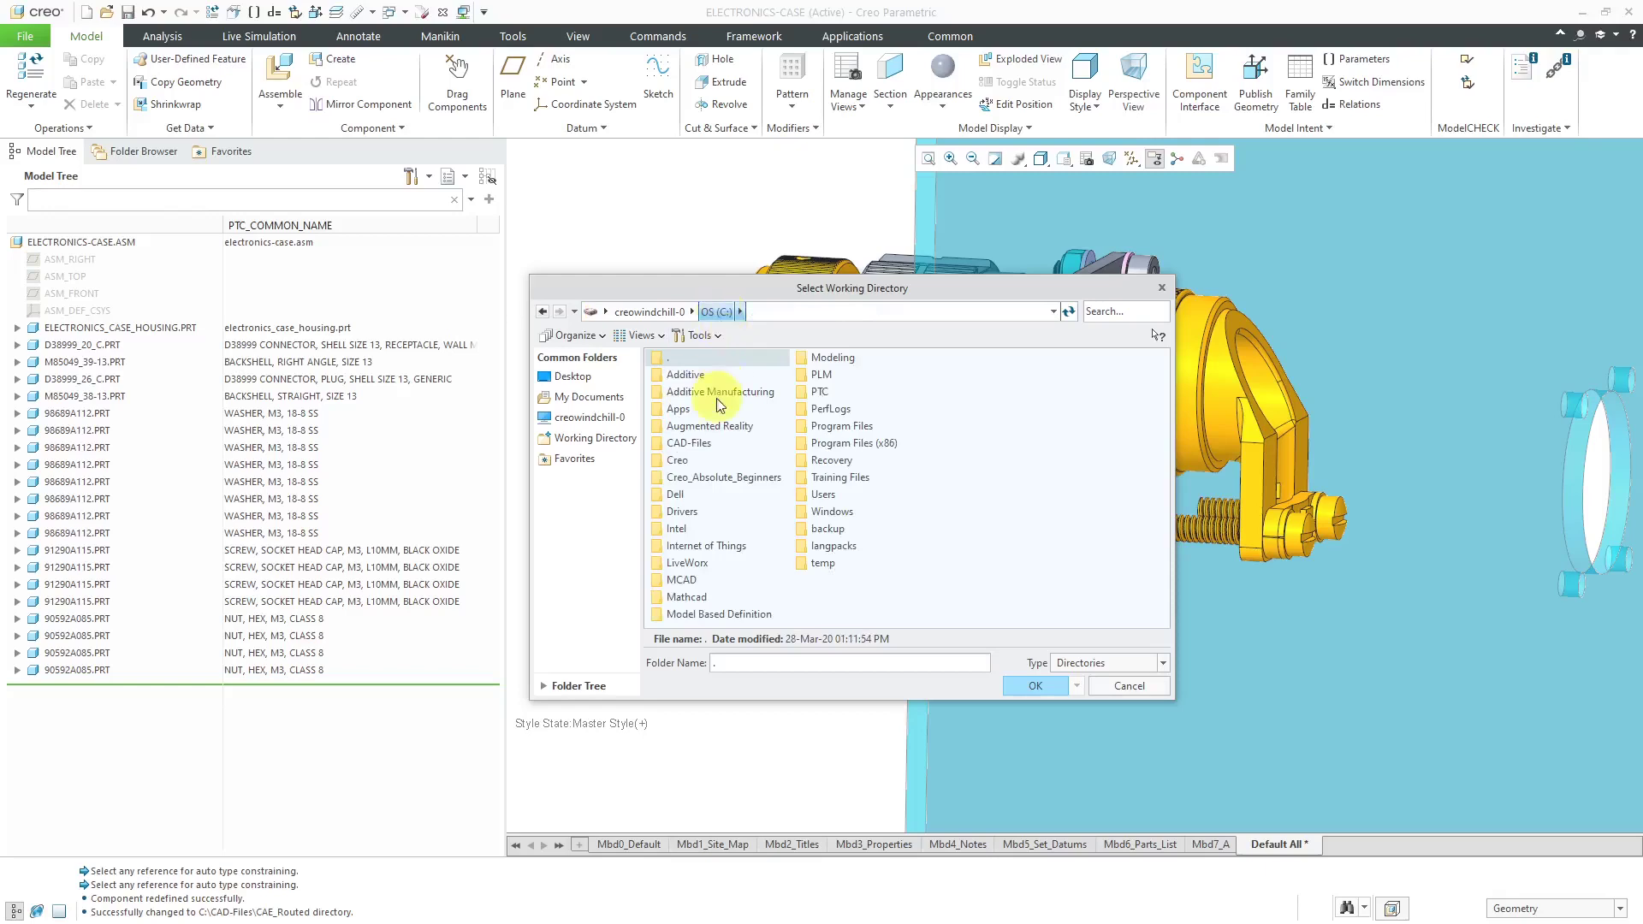
{"action": "left_click", "coordinate": [691, 460]}
{"action": "double_click", "coordinate": [690, 461]}
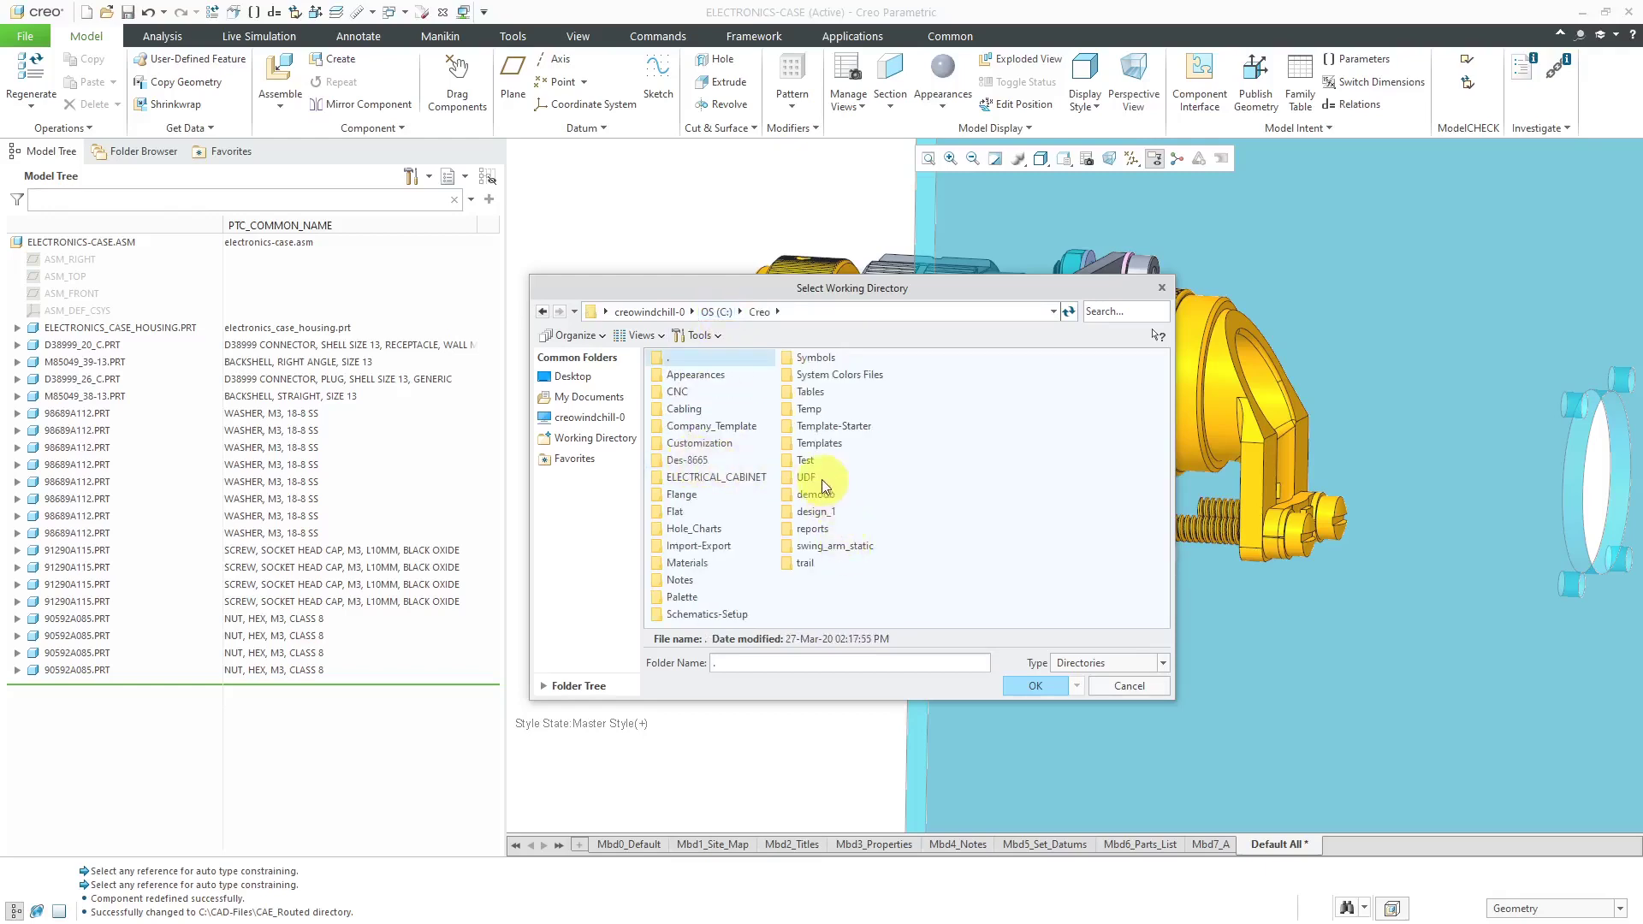
{"action": "left_click", "coordinate": [807, 476]}
{"action": "double_click", "coordinate": [806, 477]}
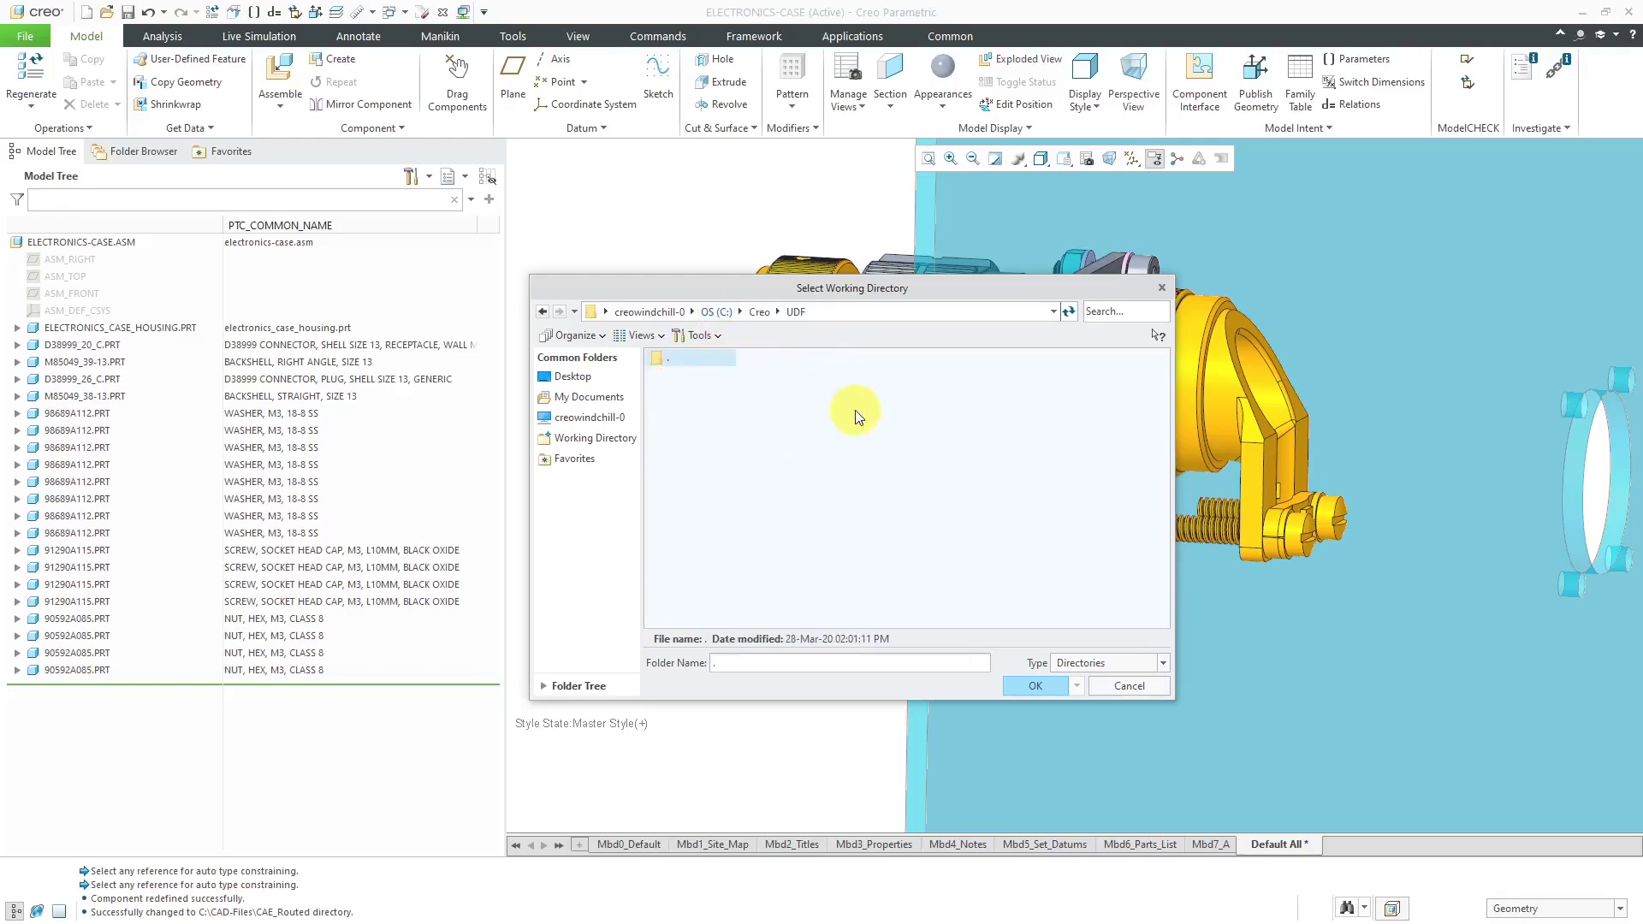
{"action": "left_click", "coordinate": [1033, 687]}
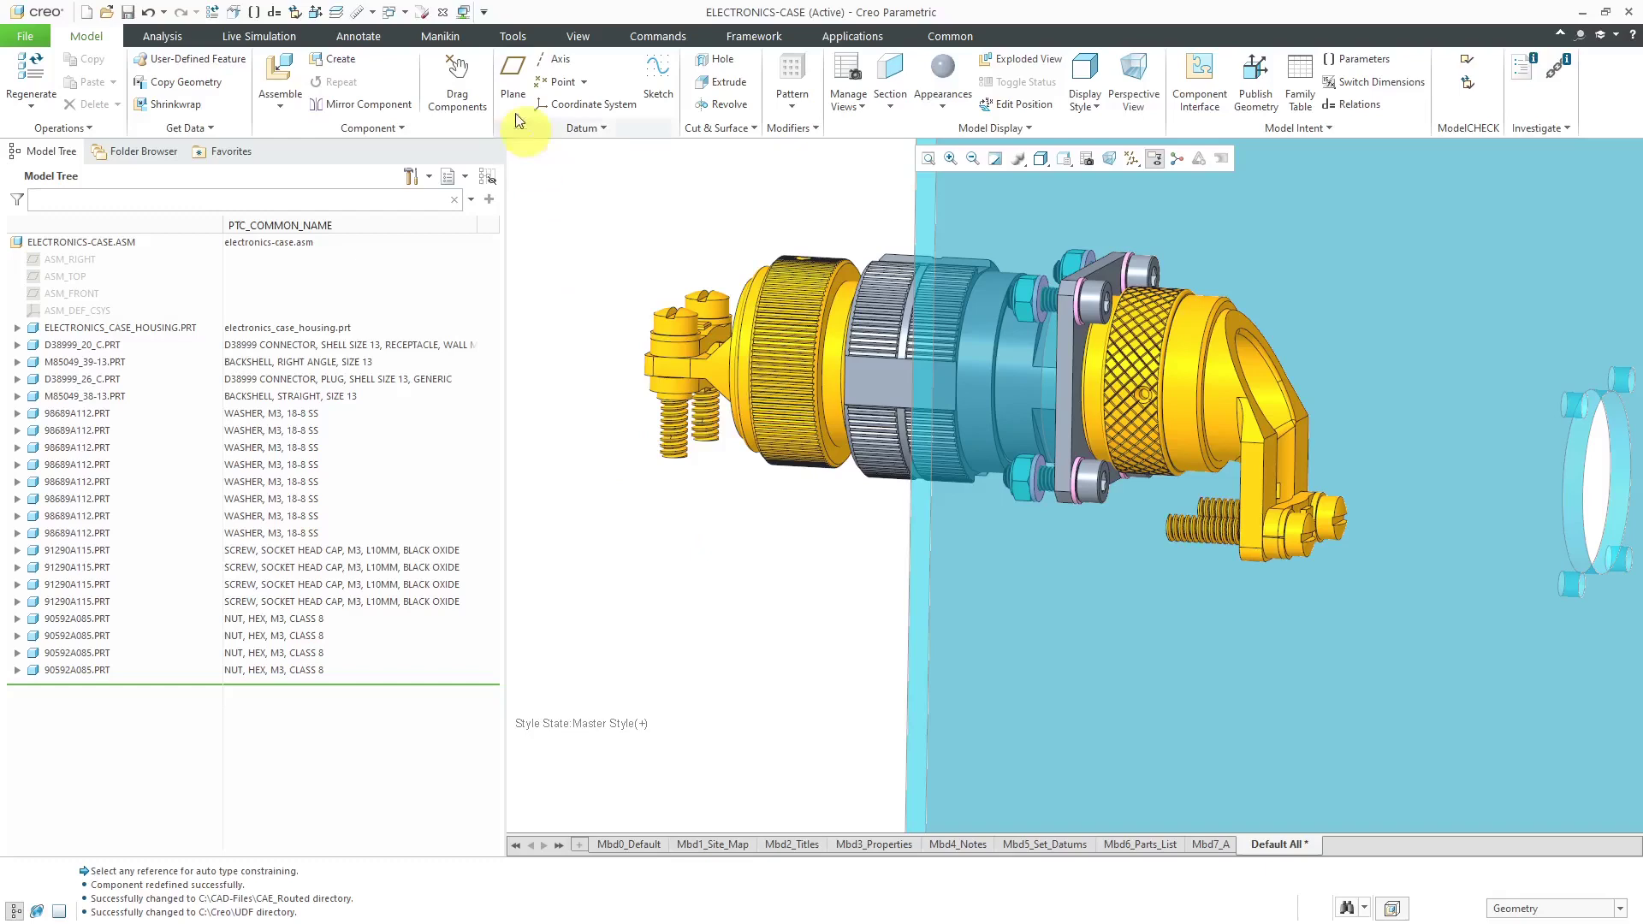
Create a new UDF in the Tools UDF Library named connector-group.
{"action": "left_click", "coordinate": [512, 38]}
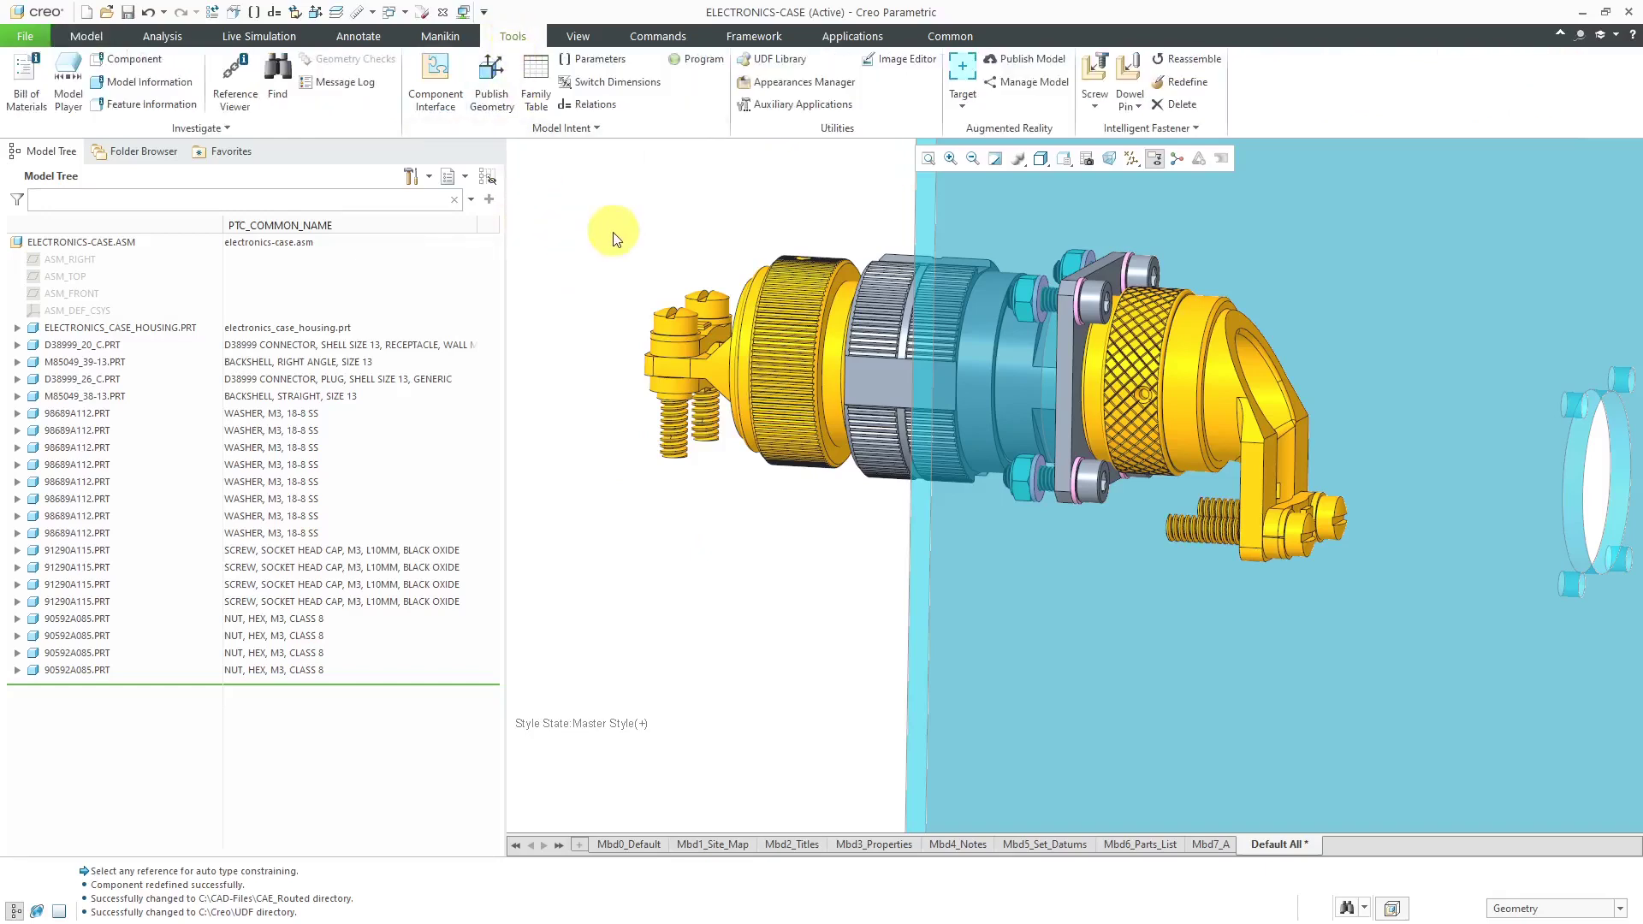
{"action": "left_click", "coordinate": [782, 60]}
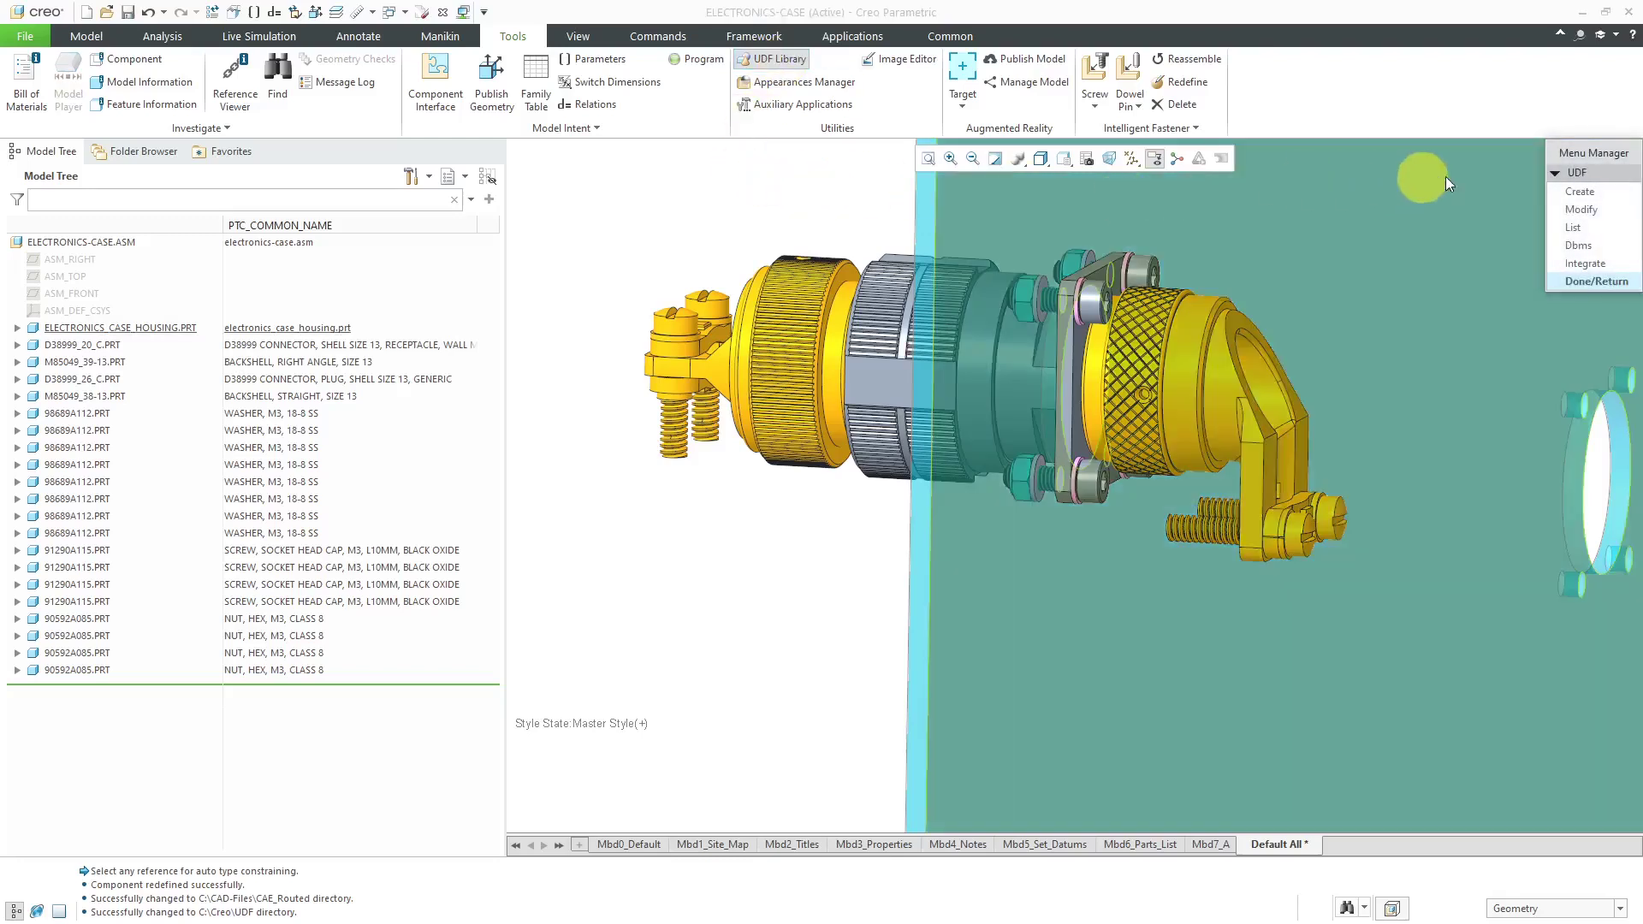
{"action": "left_click", "coordinate": [1584, 192]}
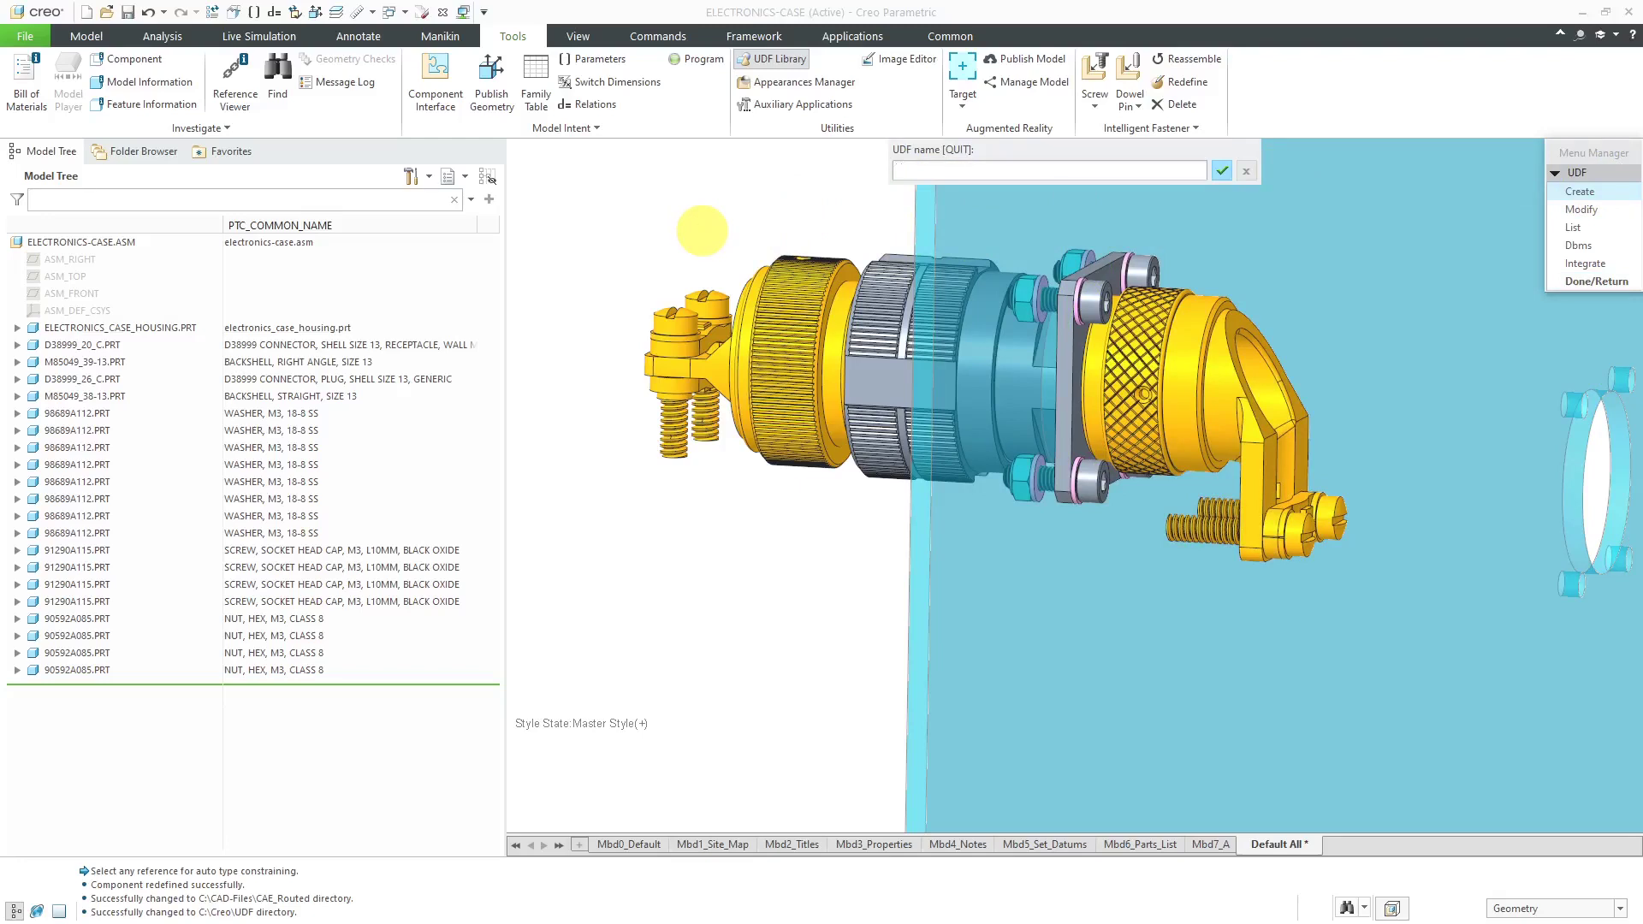
{"action": "type", "text": "connector-group"}
{"action": "key", "text": "Return"}
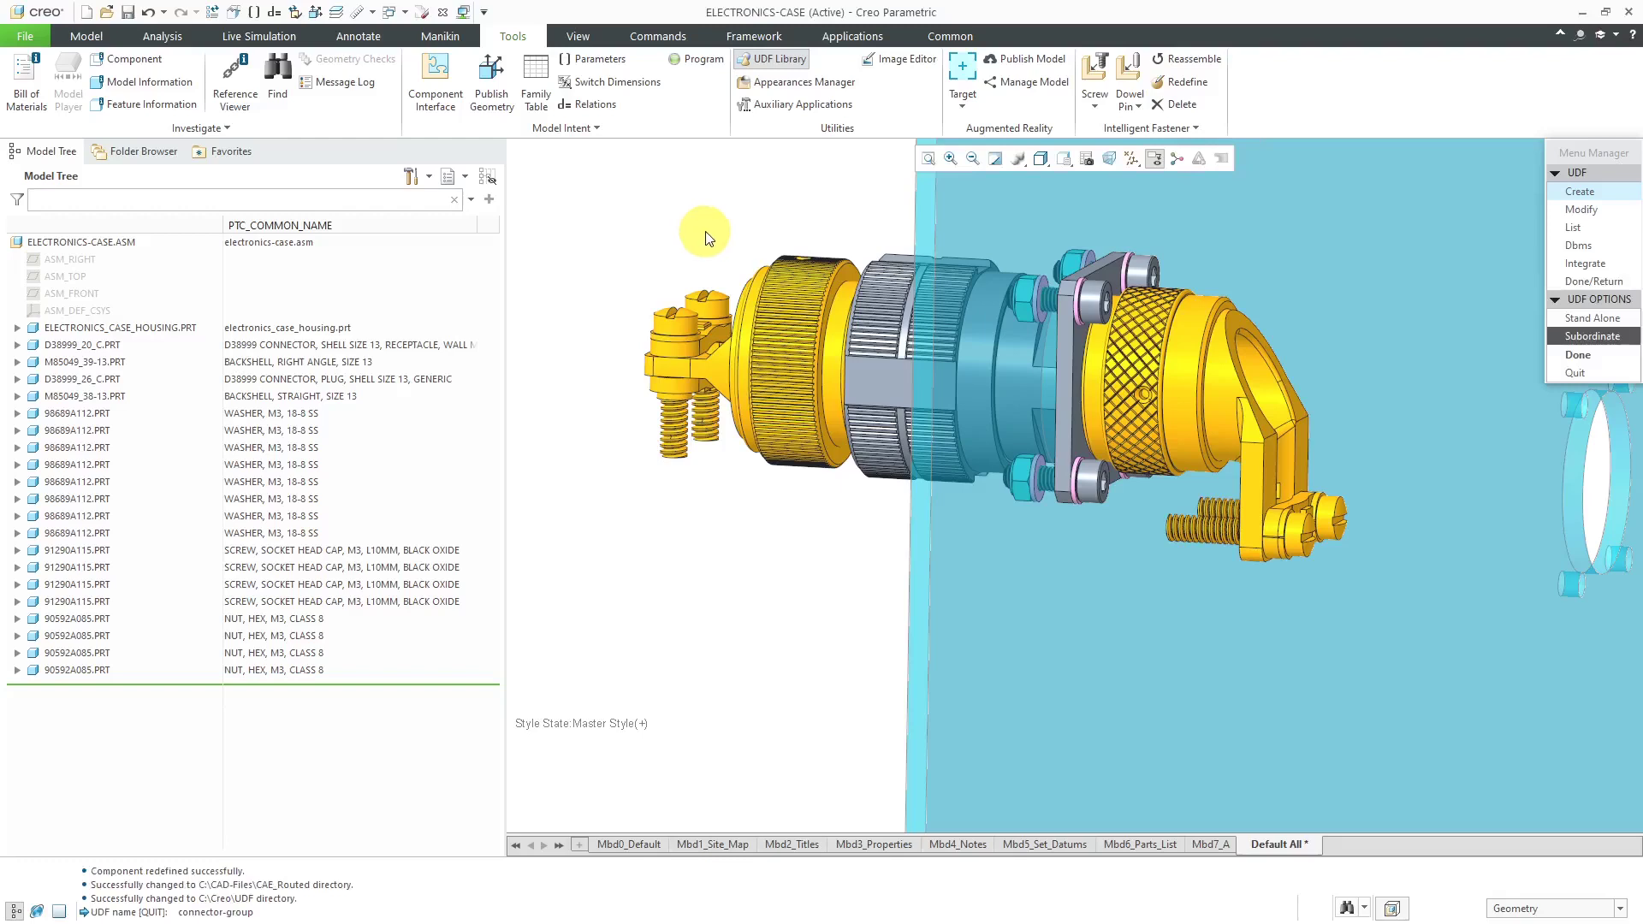
Make connector-group a Subordinate UDF and open its definition dialog.
{"action": "left_click", "coordinate": [1607, 339]}
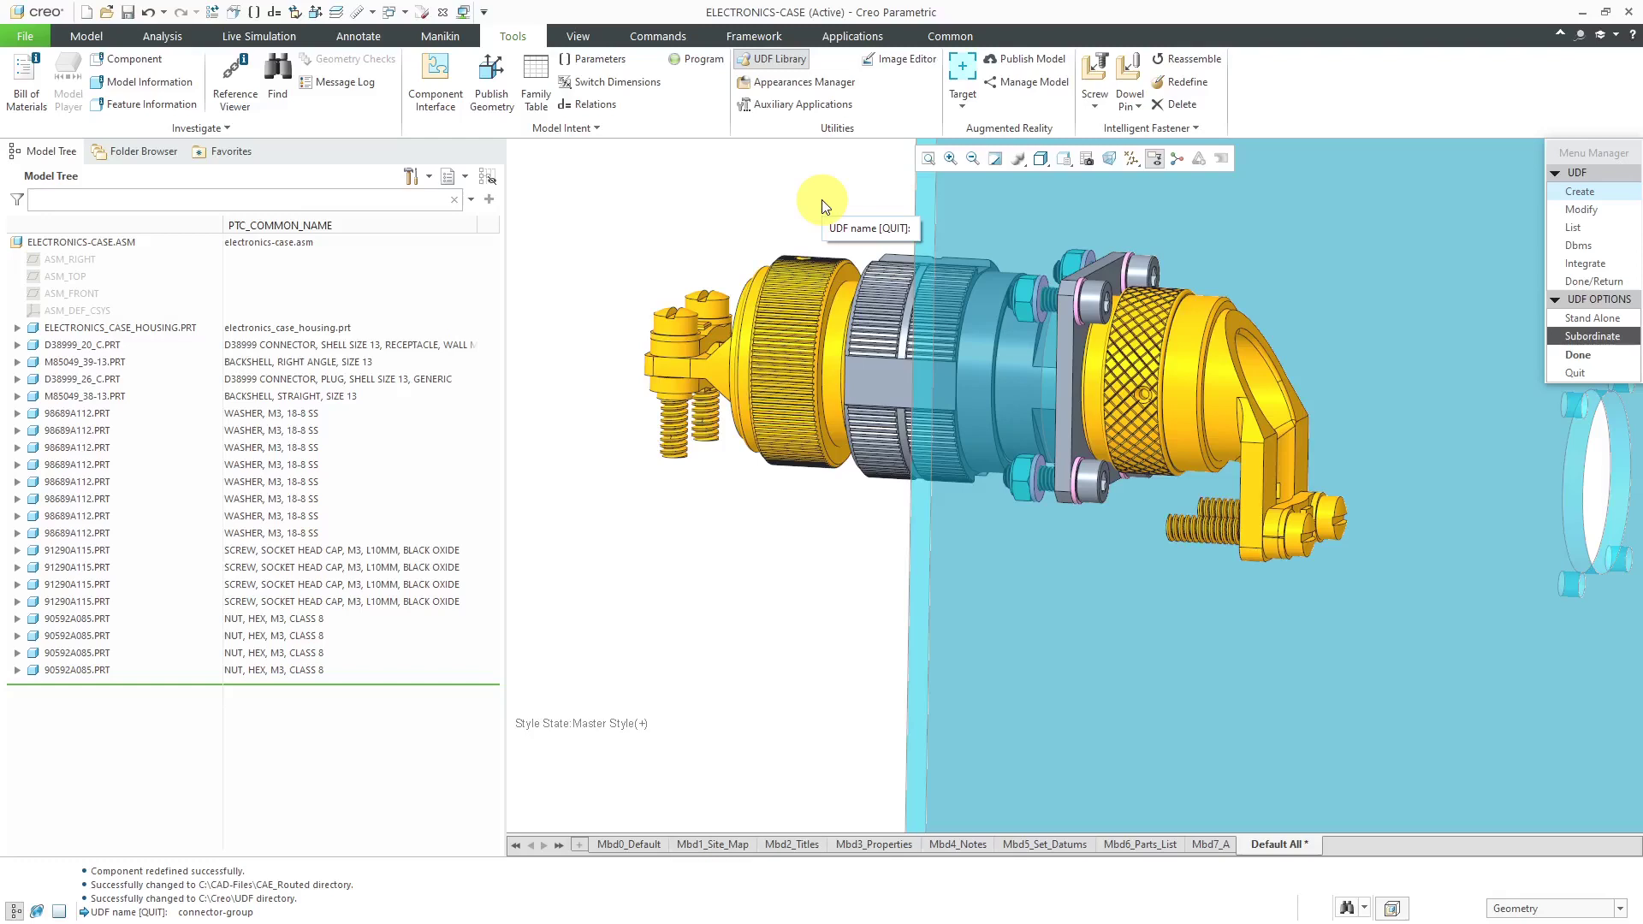
{"action": "key", "text": "Return"}
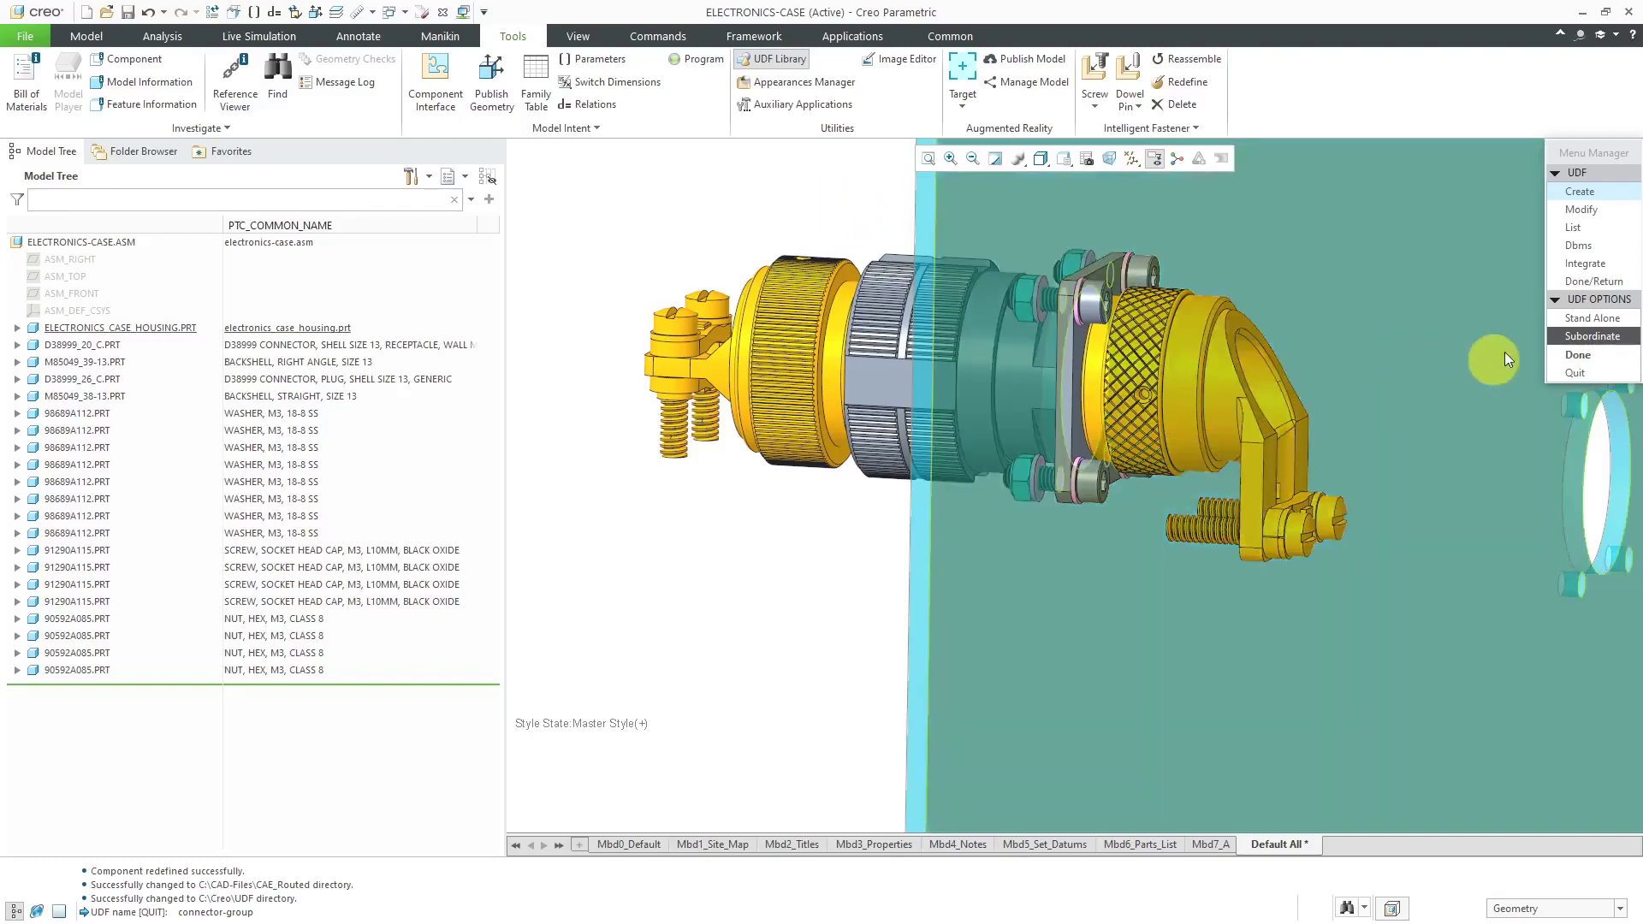
{"action": "left_click", "coordinate": [1590, 358]}
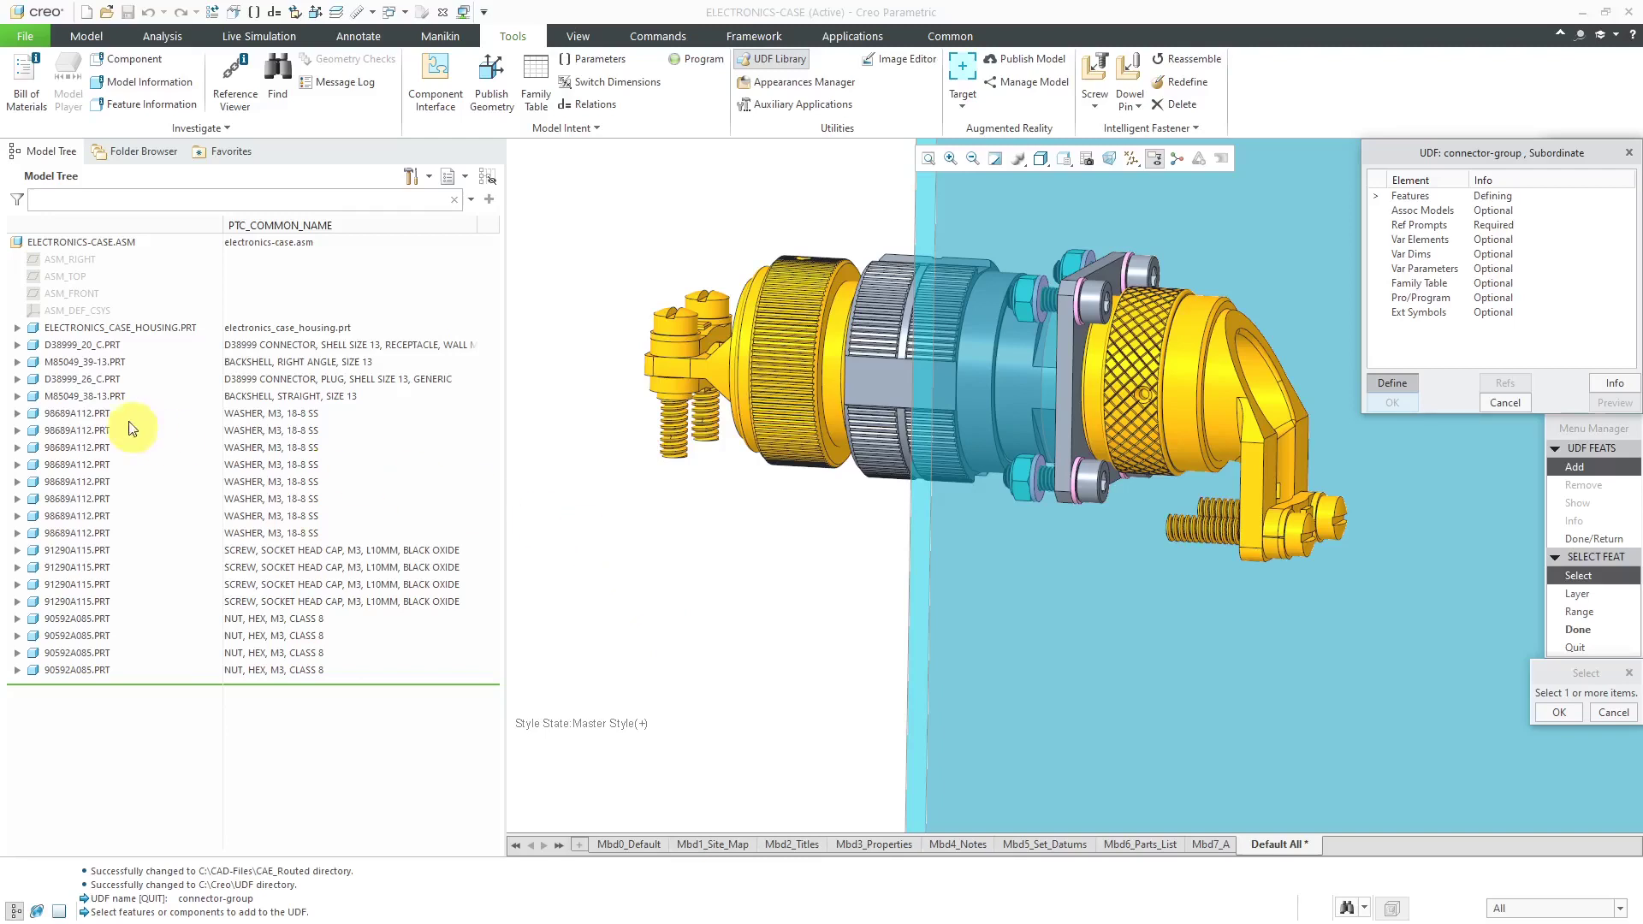
Add components from D38999_20_C.PRT through the last 90592A085.PRT nut as the UDF's features.
{"action": "left_click", "coordinate": [78, 346]}
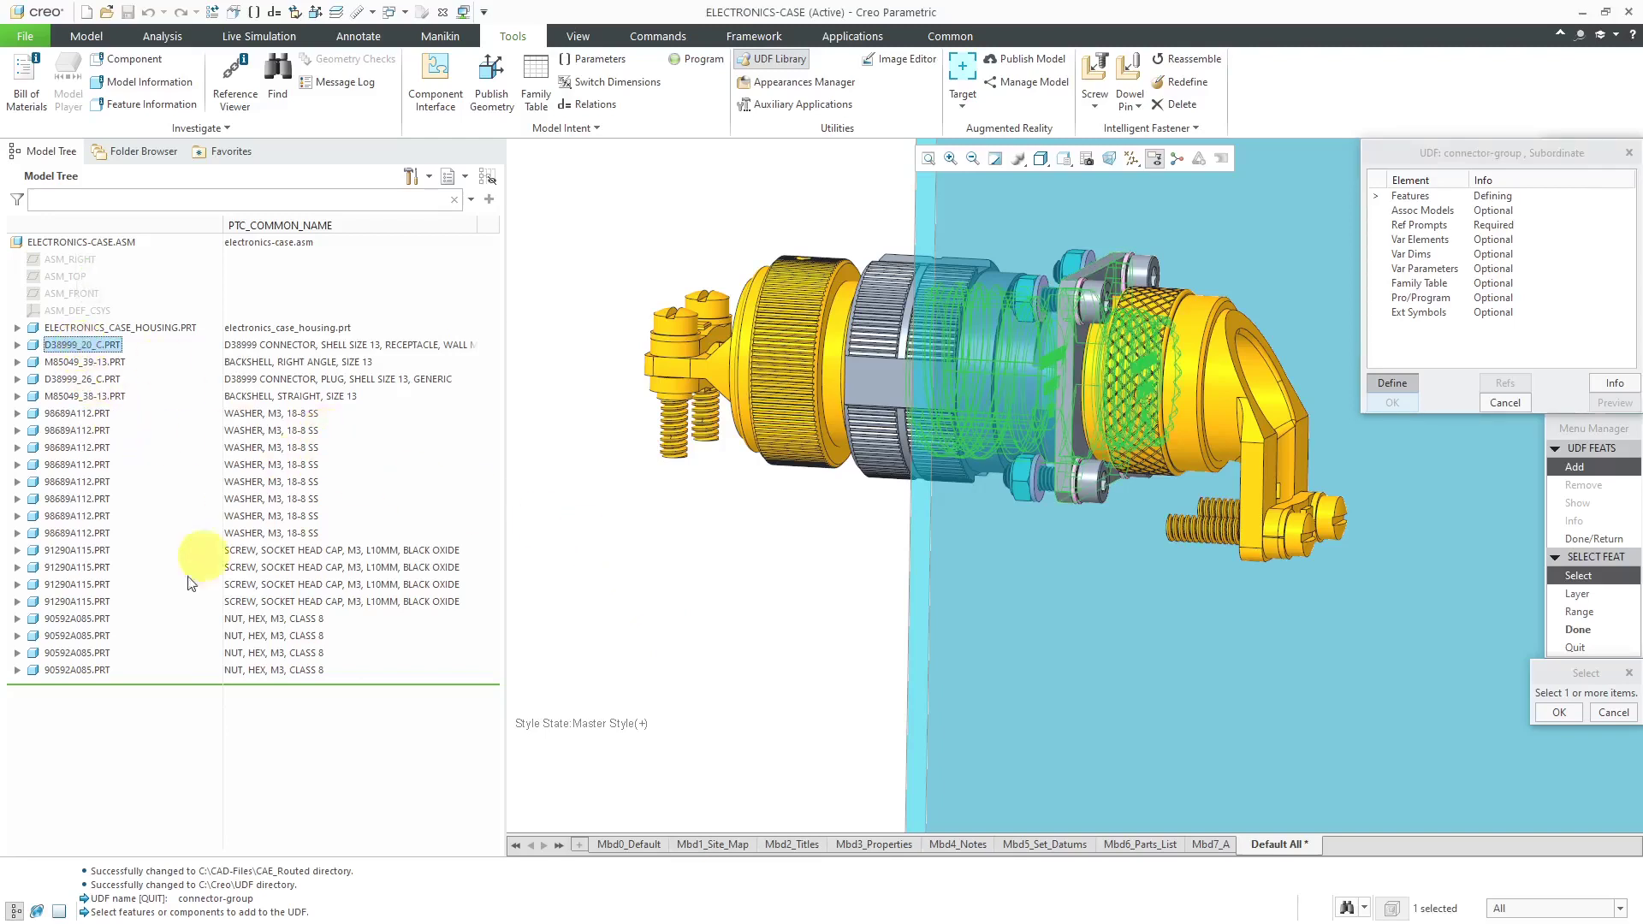
{"action": "left_click", "coordinate": [85, 670], "text": "shift"}
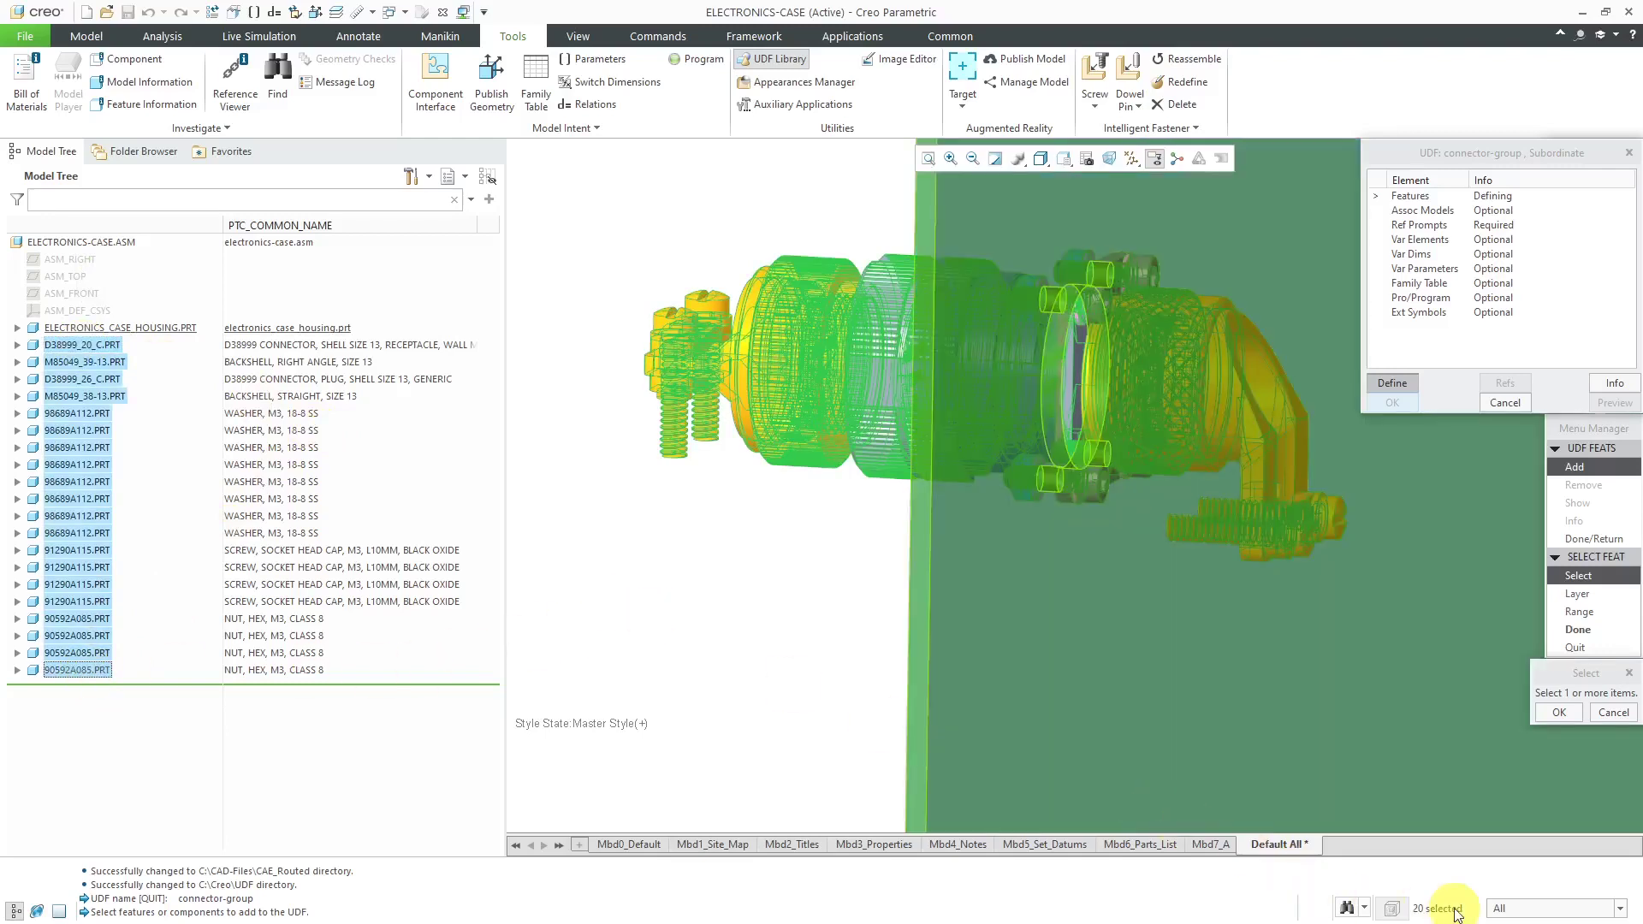
{"action": "left_click", "coordinate": [1568, 715]}
{"action": "left_click", "coordinate": [1589, 628]}
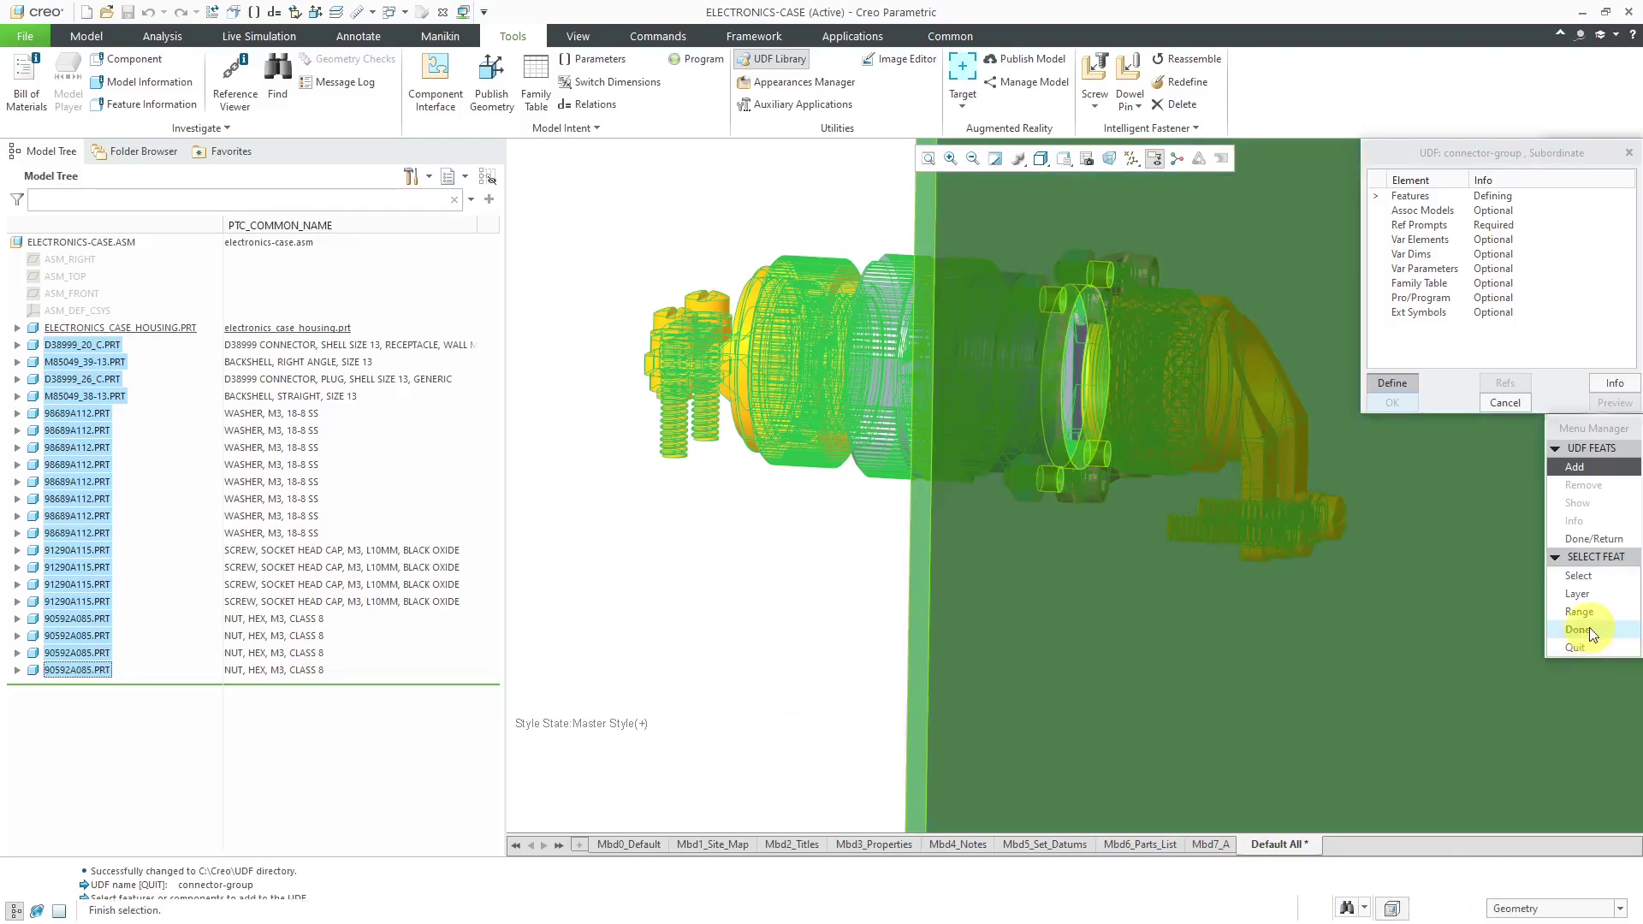
{"action": "left_click", "coordinate": [1598, 539]}
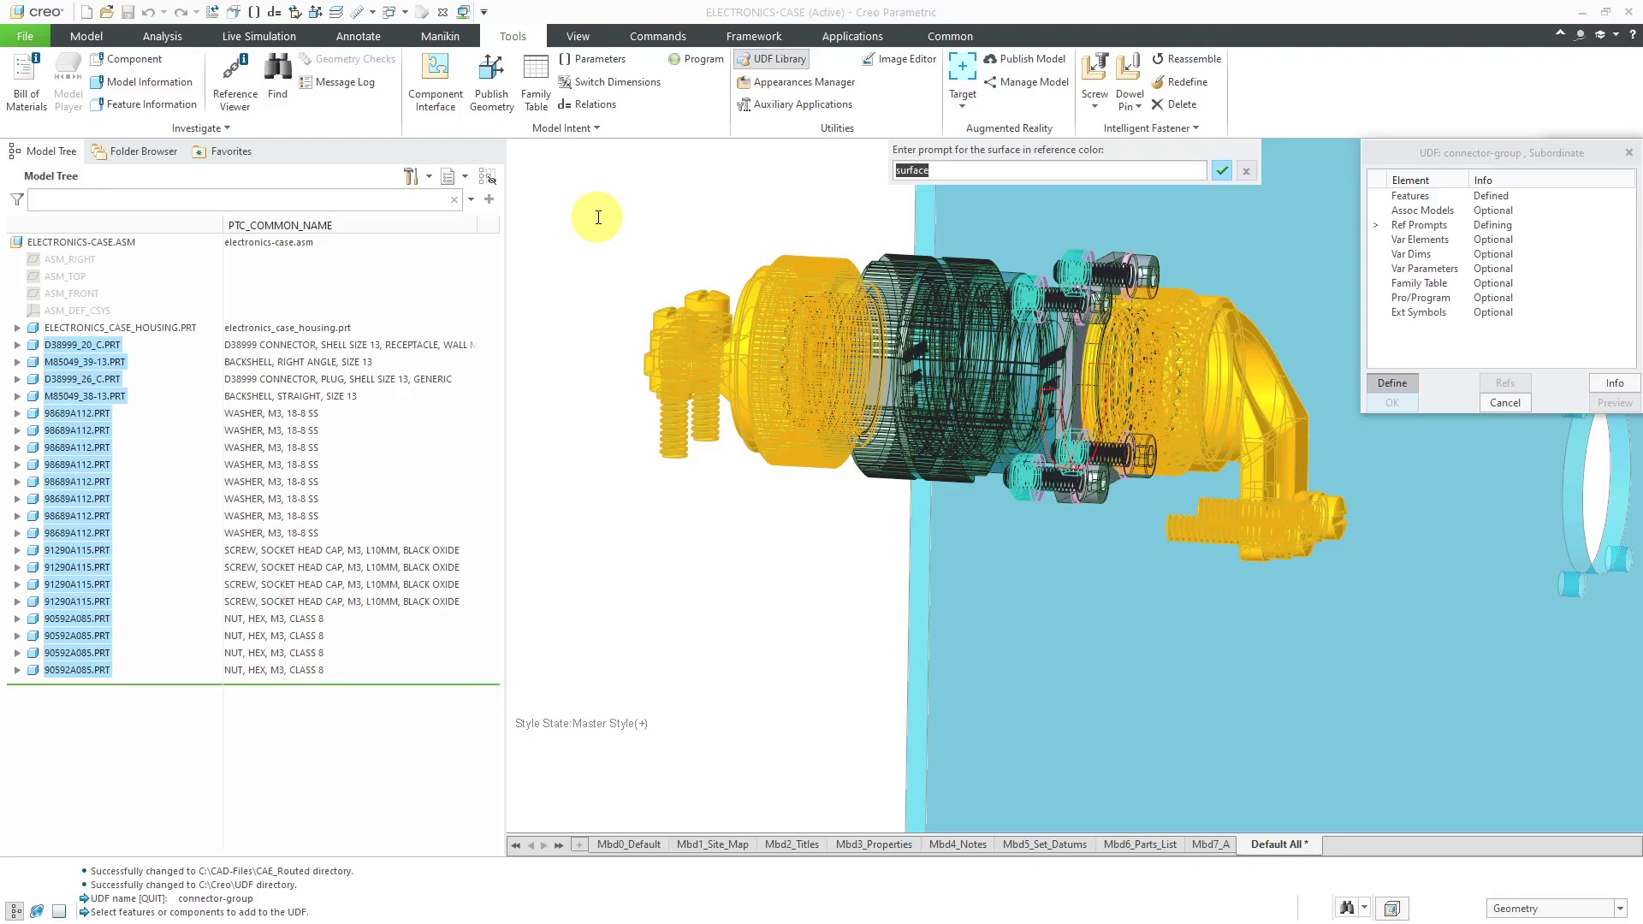
Enter reference prompts CYLINDRICAL SURFACE, PLACEMENT SURFACE, TOP SURFACE and OPPOSITE WALL SURFACE.
{"action": "type", "text": "CYLINDRICAL SURFACE"}
{"action": "key", "text": "Return"}
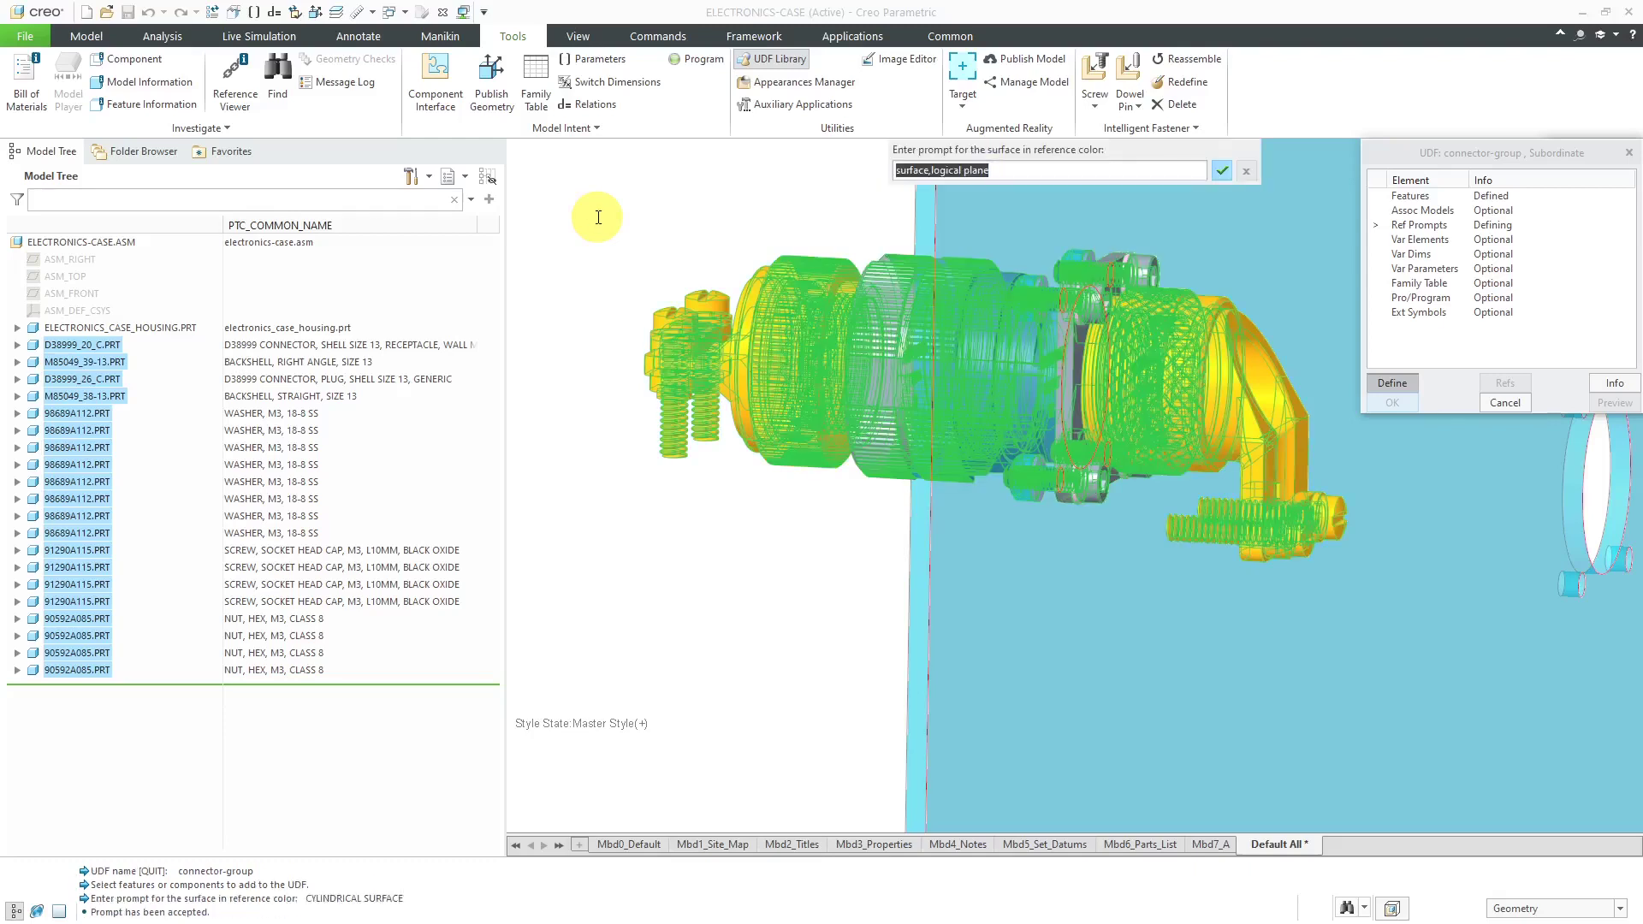
{"action": "type", "text": "PLACEMENT SURFACE"}
{"action": "key", "text": "Return"}
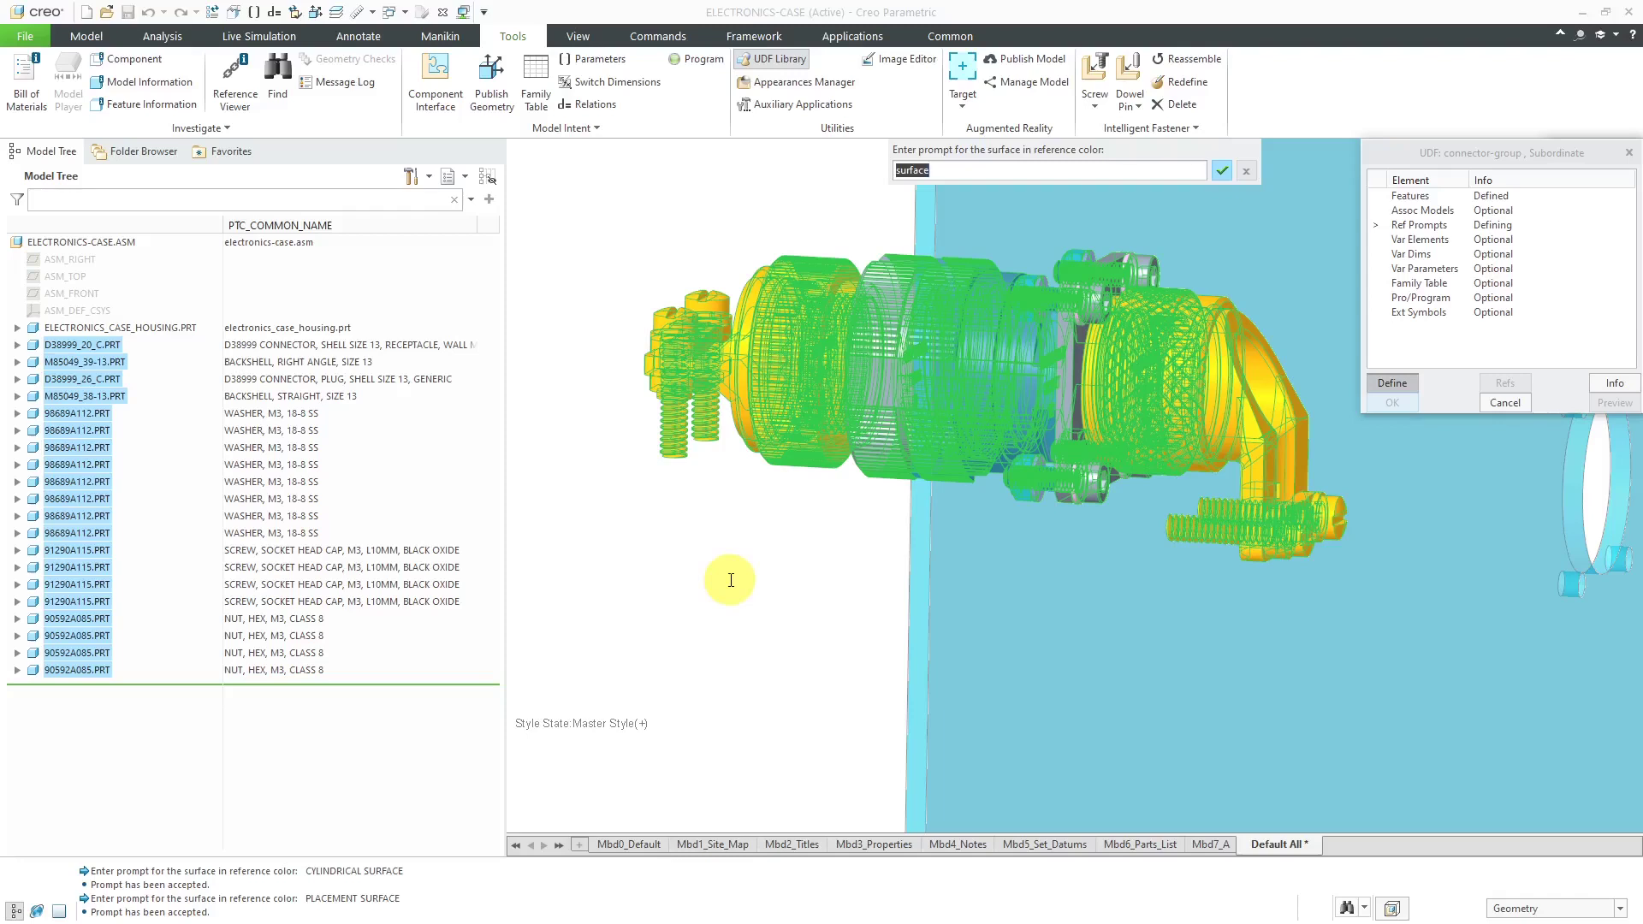
{"action": "type", "text": "TOP SURFACE"}
{"action": "key", "text": "Return"}
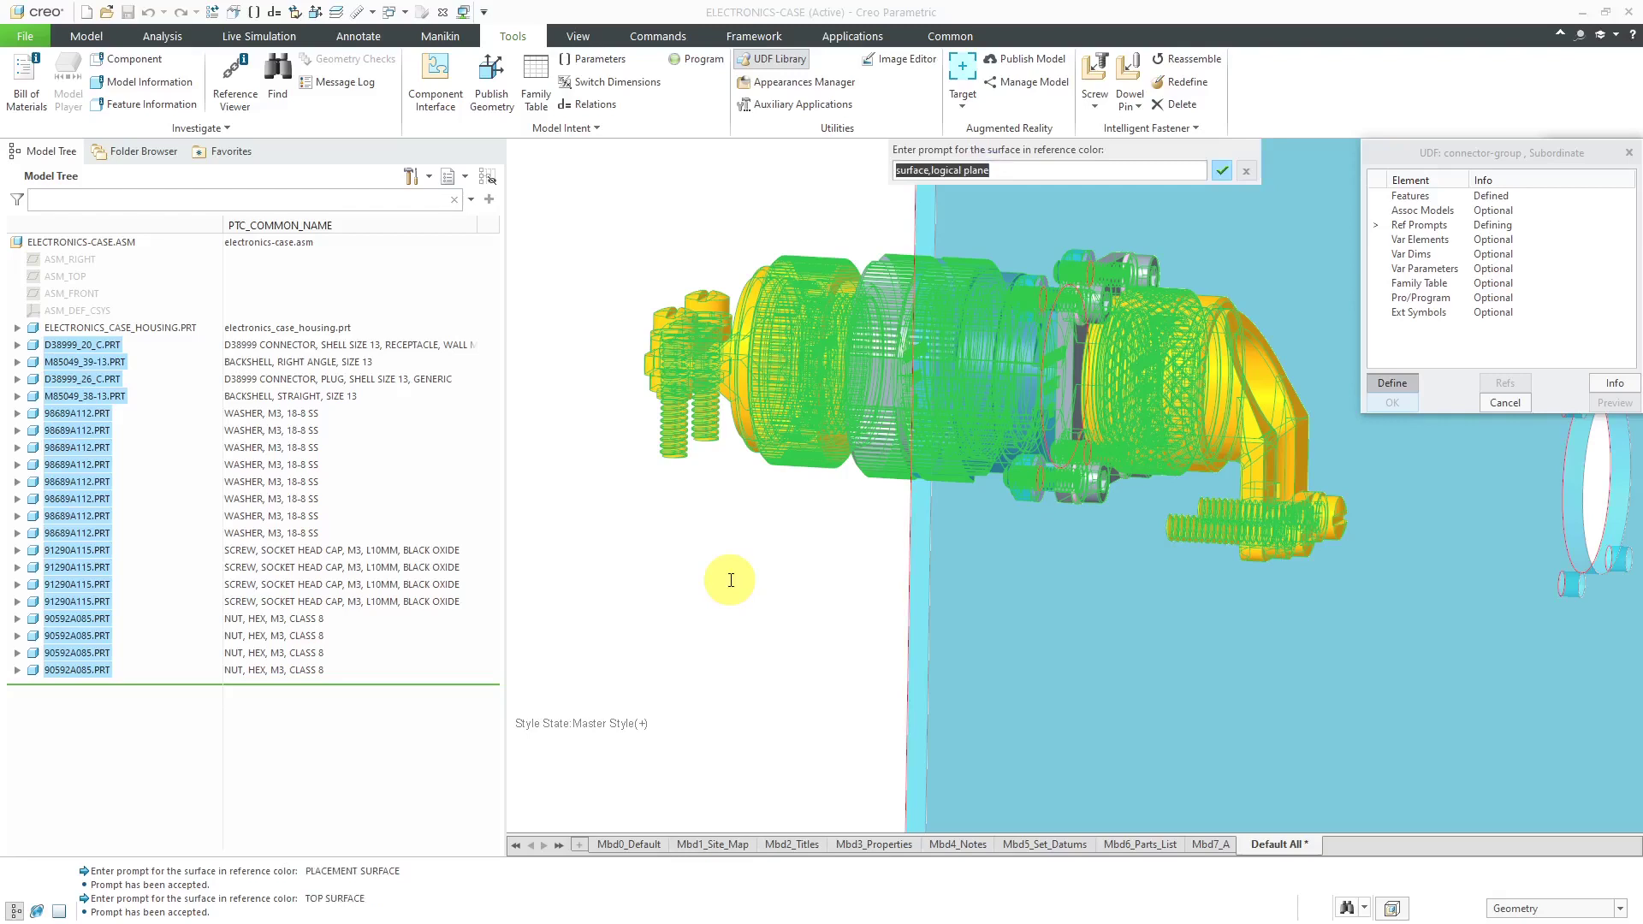
{"action": "type", "text": "OPPOSITE WALL SURFACE"}
{"action": "key", "text": "Return"}
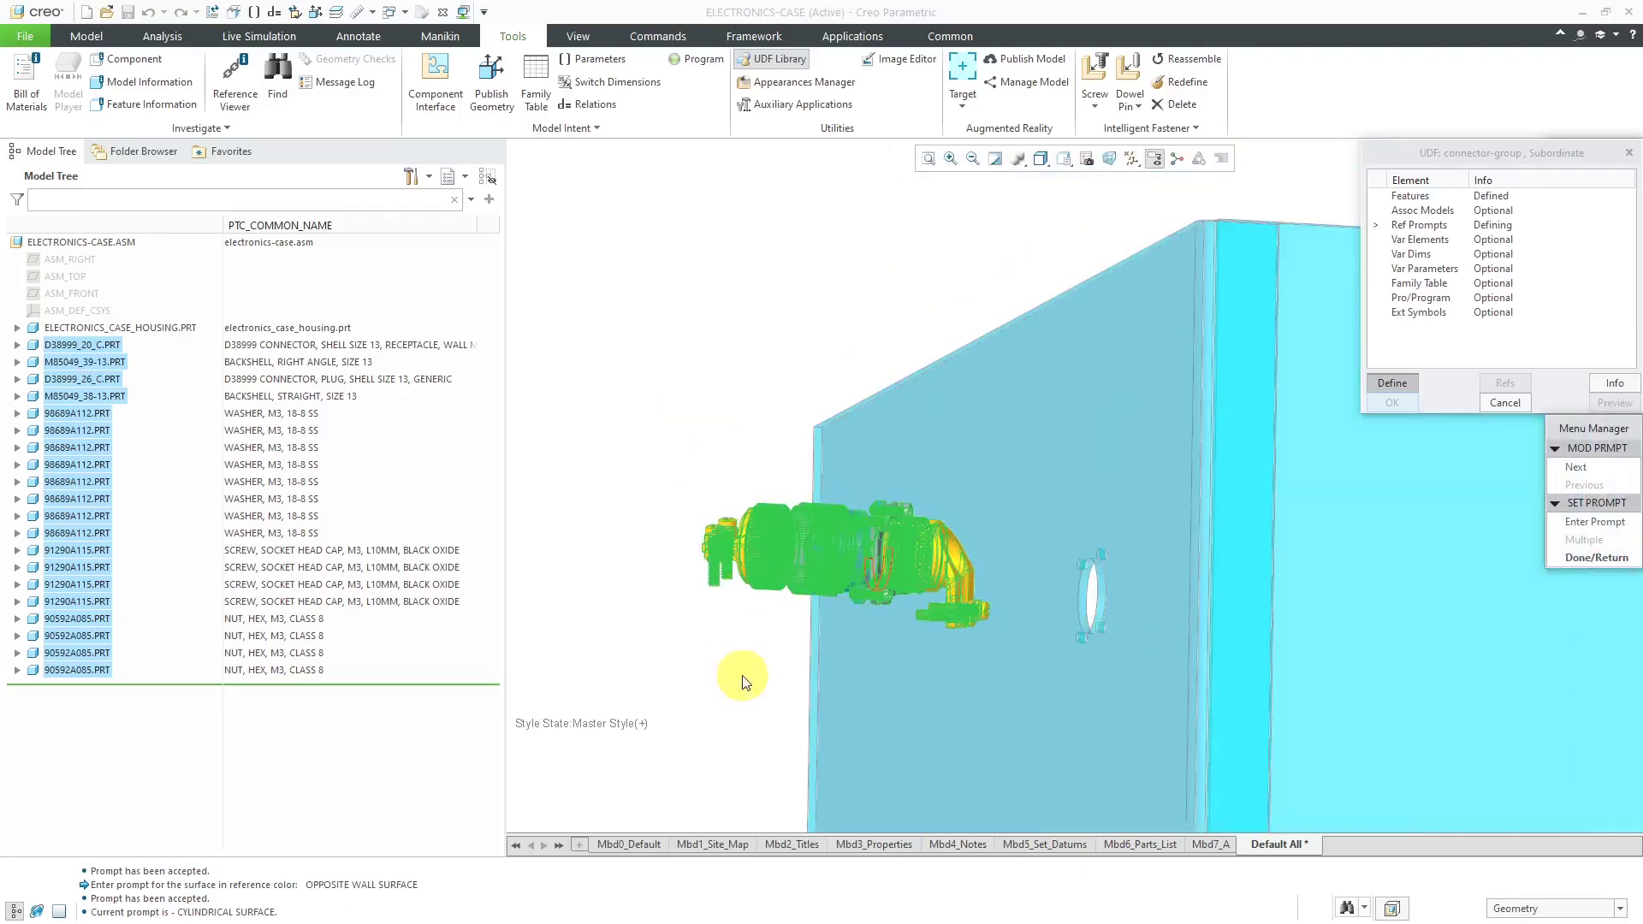
Advance through the remaining two prompts and finish the connector-group reference prompts.
{"action": "left_click", "coordinate": [1580, 475]}
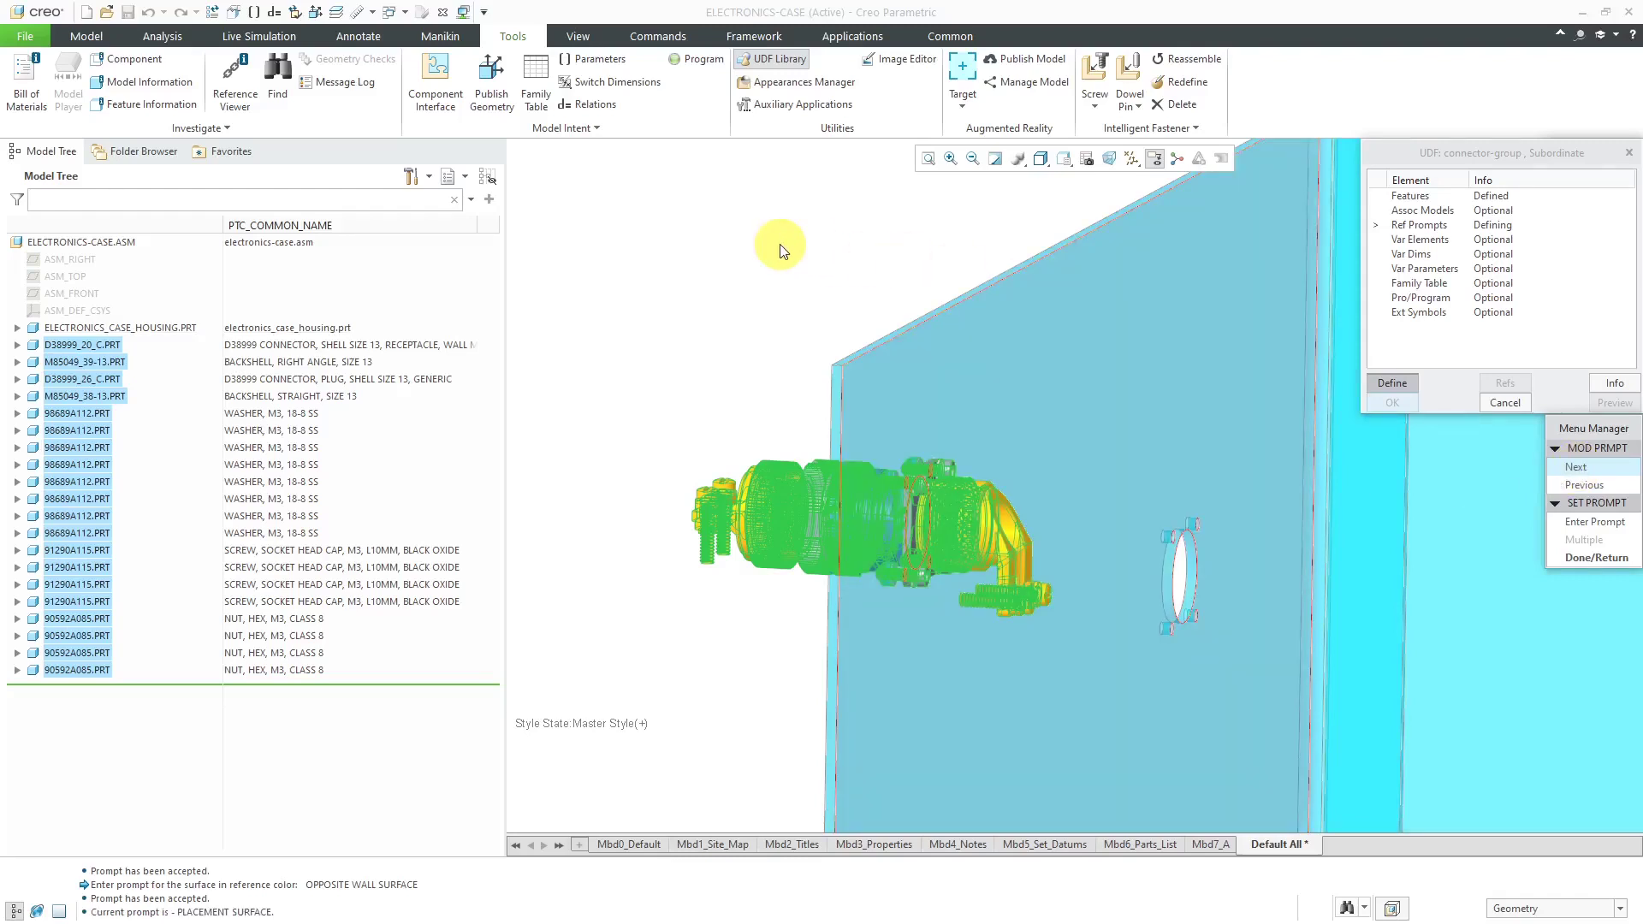
{"action": "left_click", "coordinate": [1580, 475]}
{"action": "left_click", "coordinate": [1616, 557]}
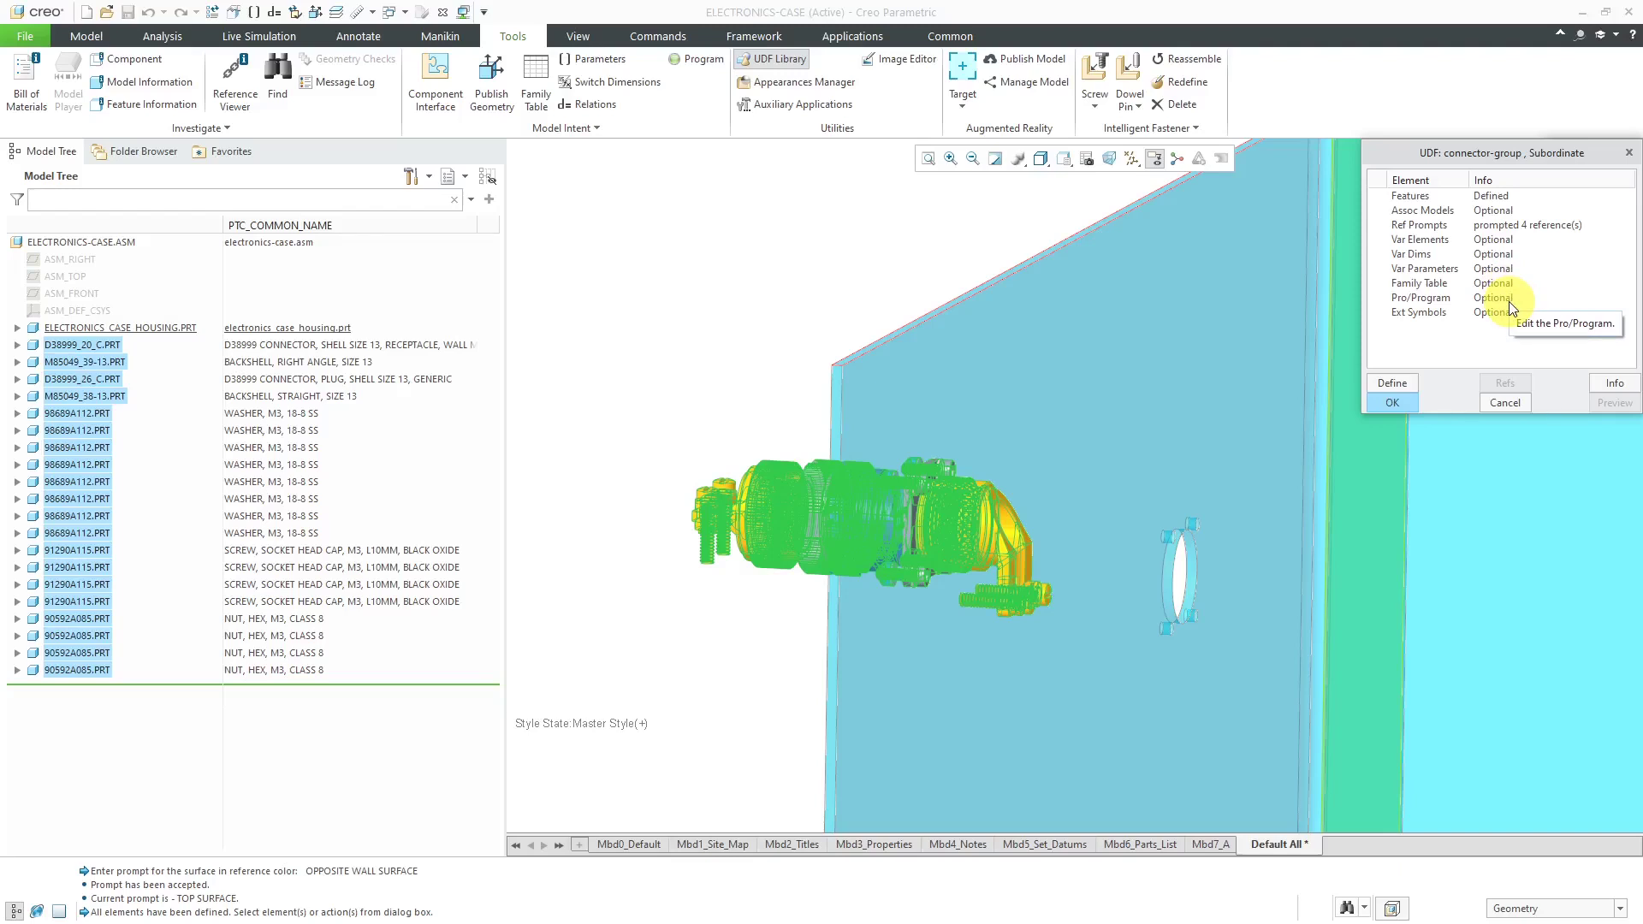
Begin defining the connector-group UDF's Var Dims element.
{"action": "double_click", "coordinate": [1425, 253]}
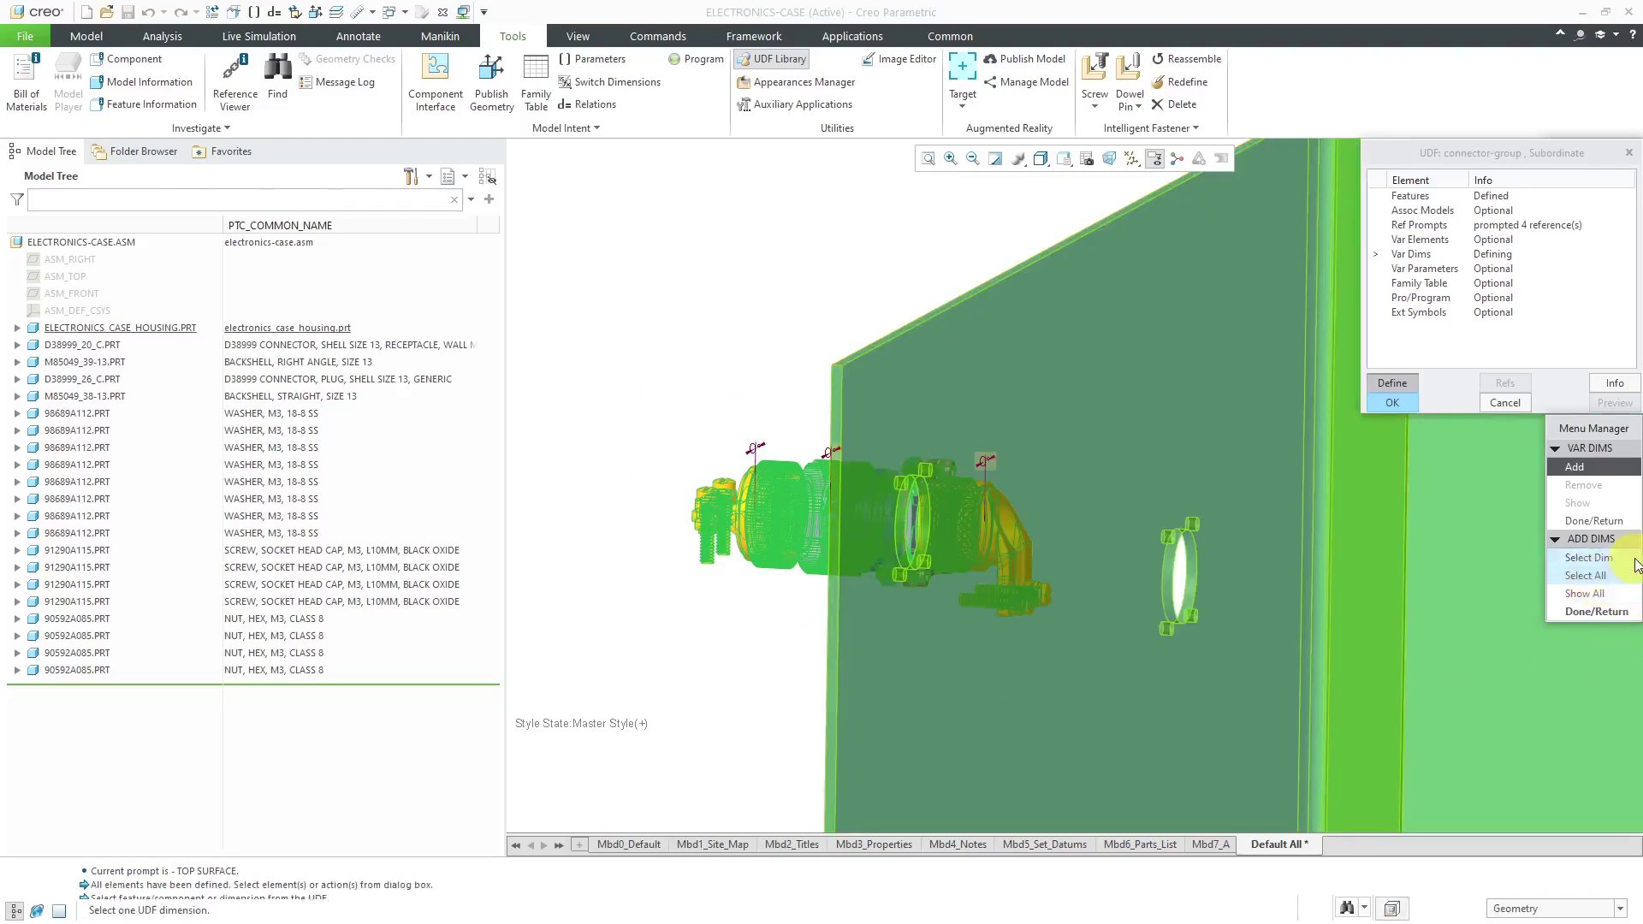
Add all dimensions as variable, prompting RECEPTACLE BACKSHELL, PLUG and PLUG BACKSHELL CLOCKING ANGLE.
{"action": "left_click", "coordinate": [1597, 611]}
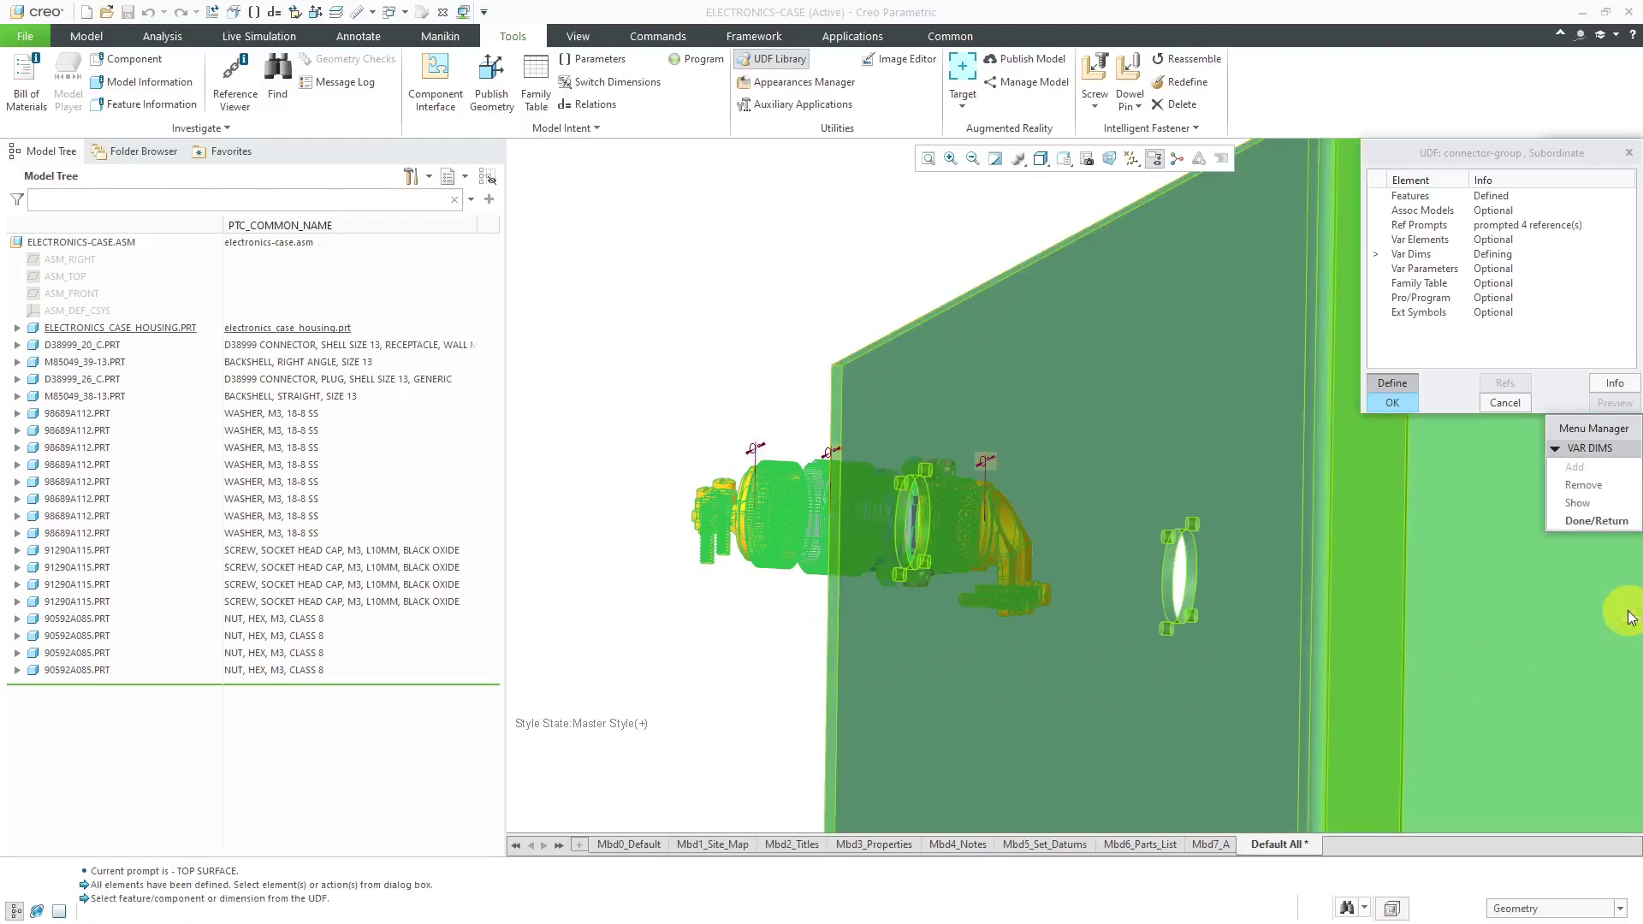
{"action": "left_click", "coordinate": [1604, 522]}
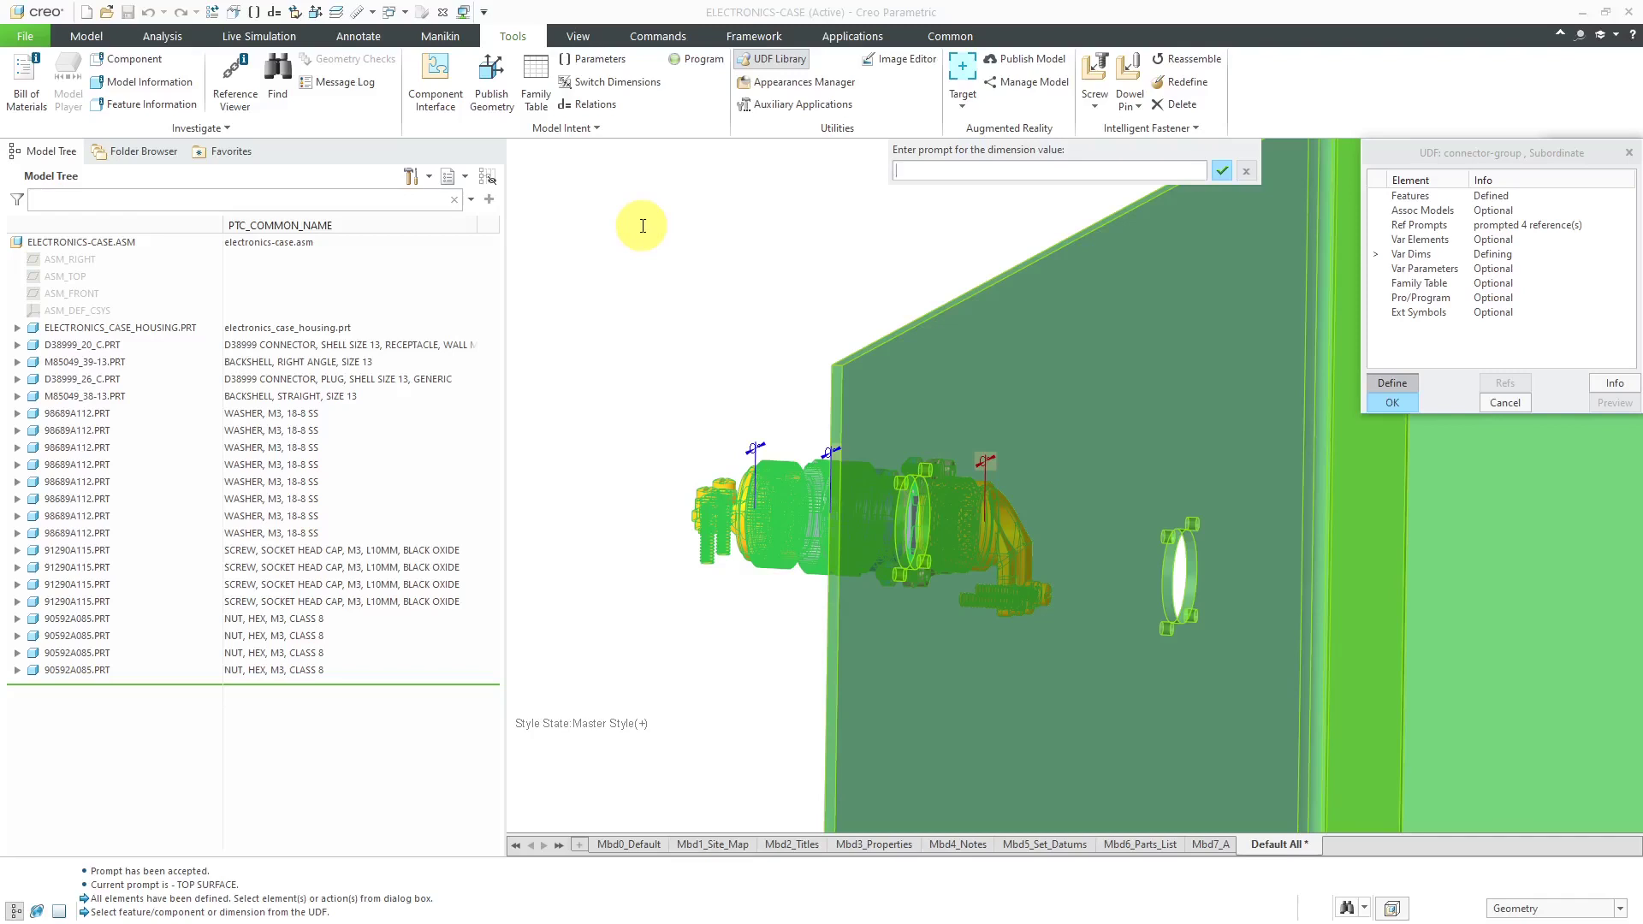
{"action": "type", "text": "RECEPTACLE BACKSHELL CLOCKING "}
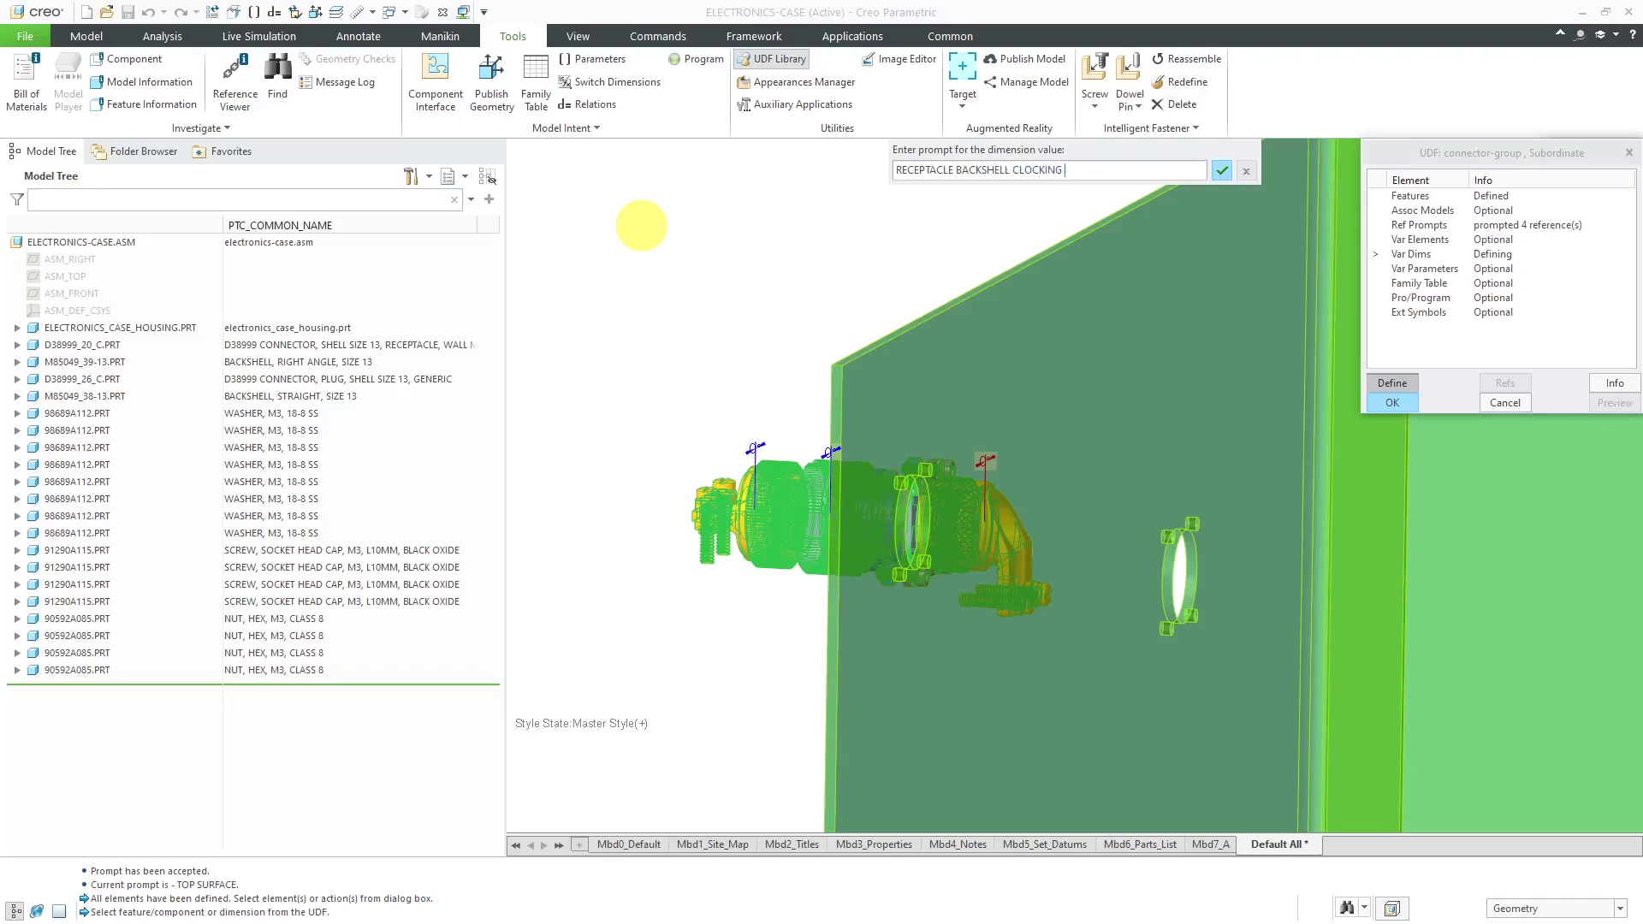
{"action": "type", "text": "ANGLE"}
{"action": "key", "text": "Return"}
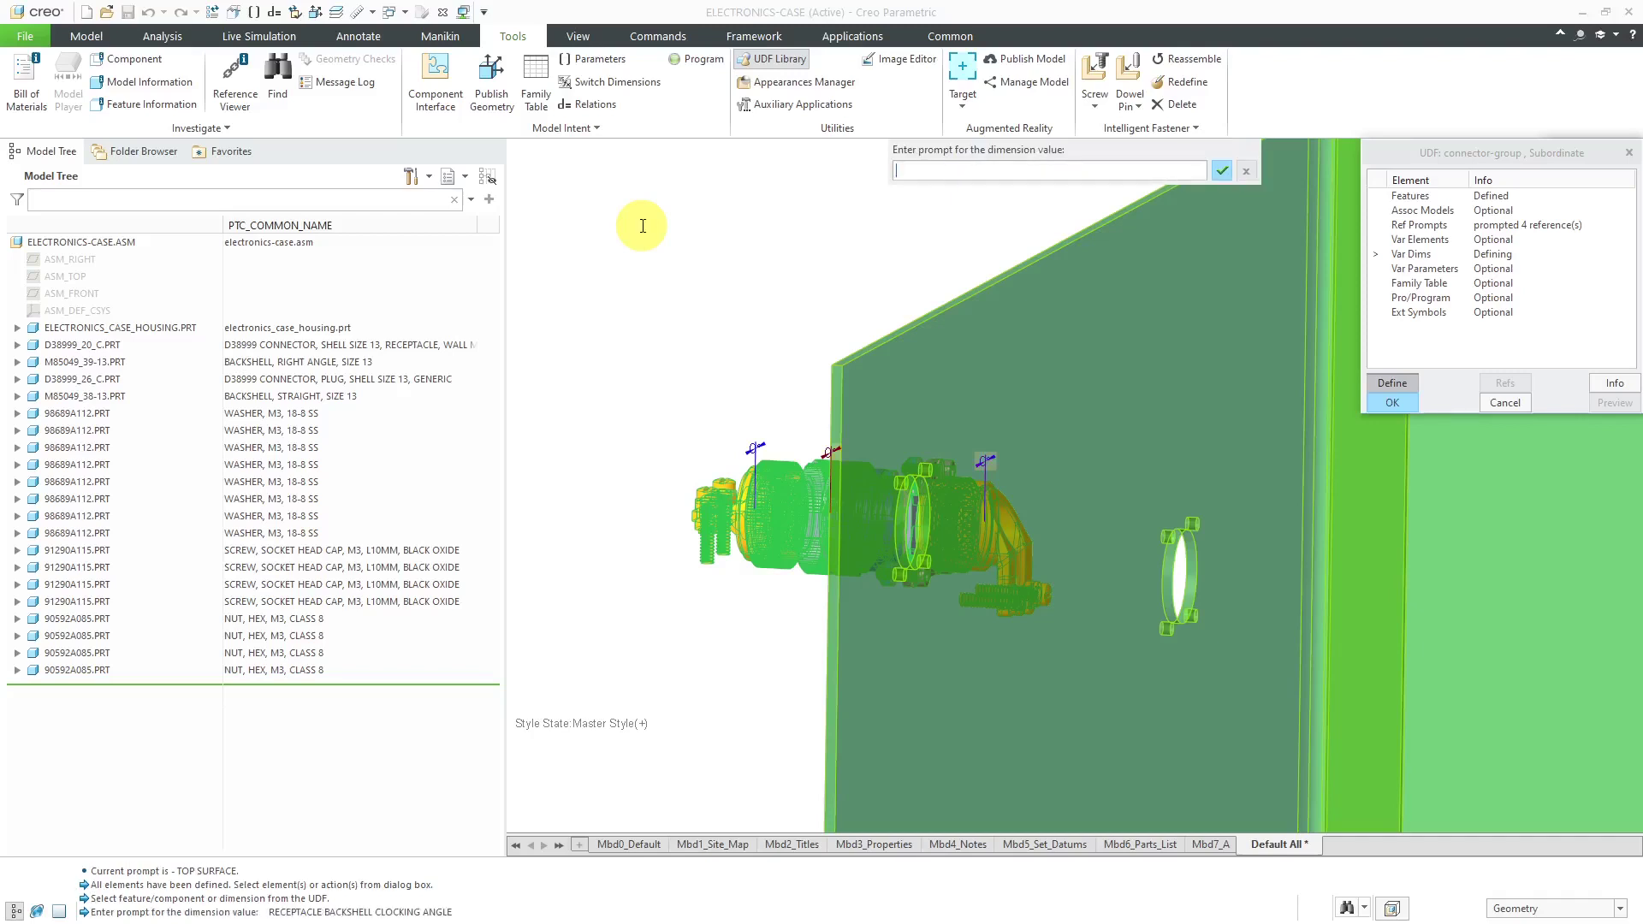
{"action": "type", "text": "PLUG CLOCKING ANGLE"}
{"action": "key", "text": "Return"}
{"action": "type", "text": "P"}
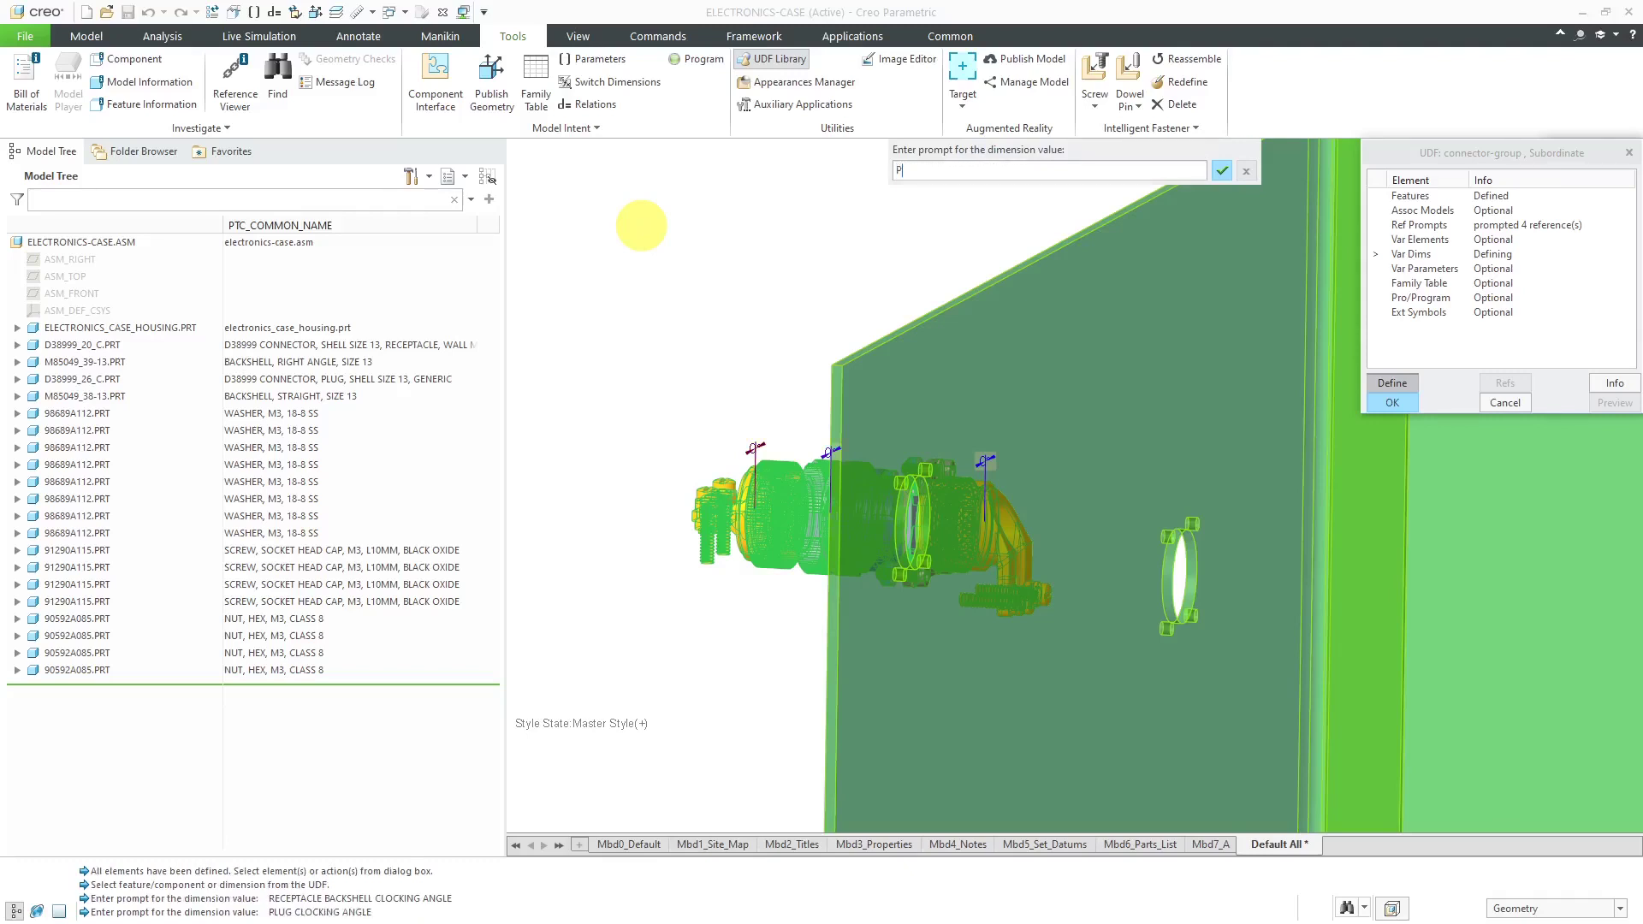
{"action": "type", "text": "LUG BACKSHELL CLOCKING ANGLE"}
Accept the last prompt, store connector-group accepting the conflicts, and close the UDF library.
{"action": "key", "text": "Return"}
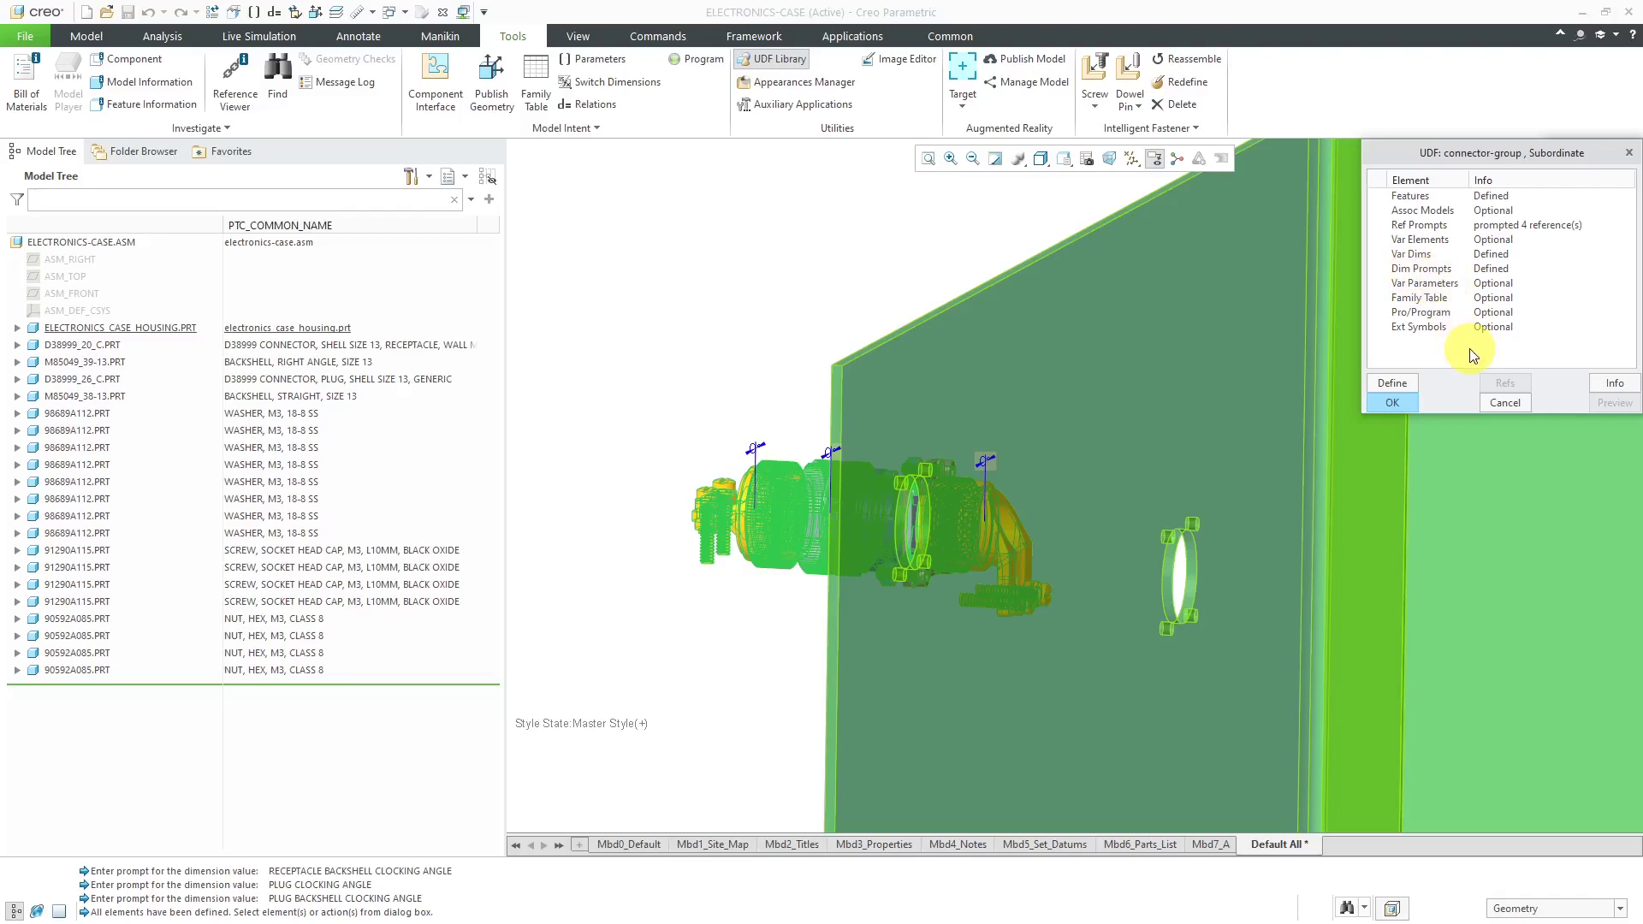
{"action": "left_click", "coordinate": [1393, 403]}
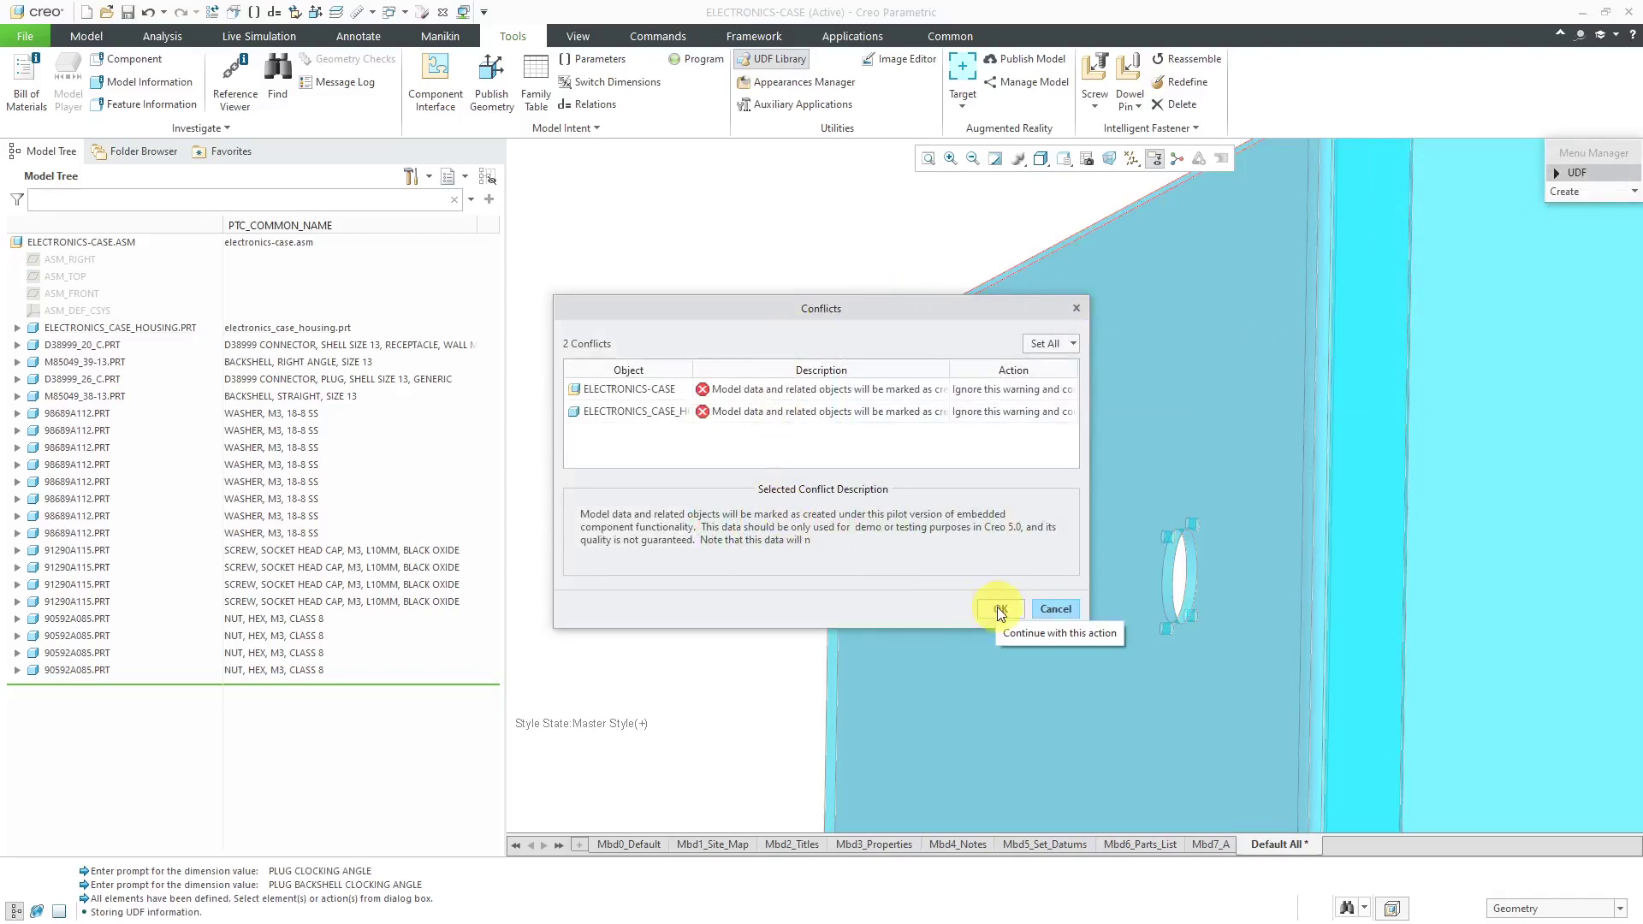
{"action": "left_click", "coordinate": [998, 609]}
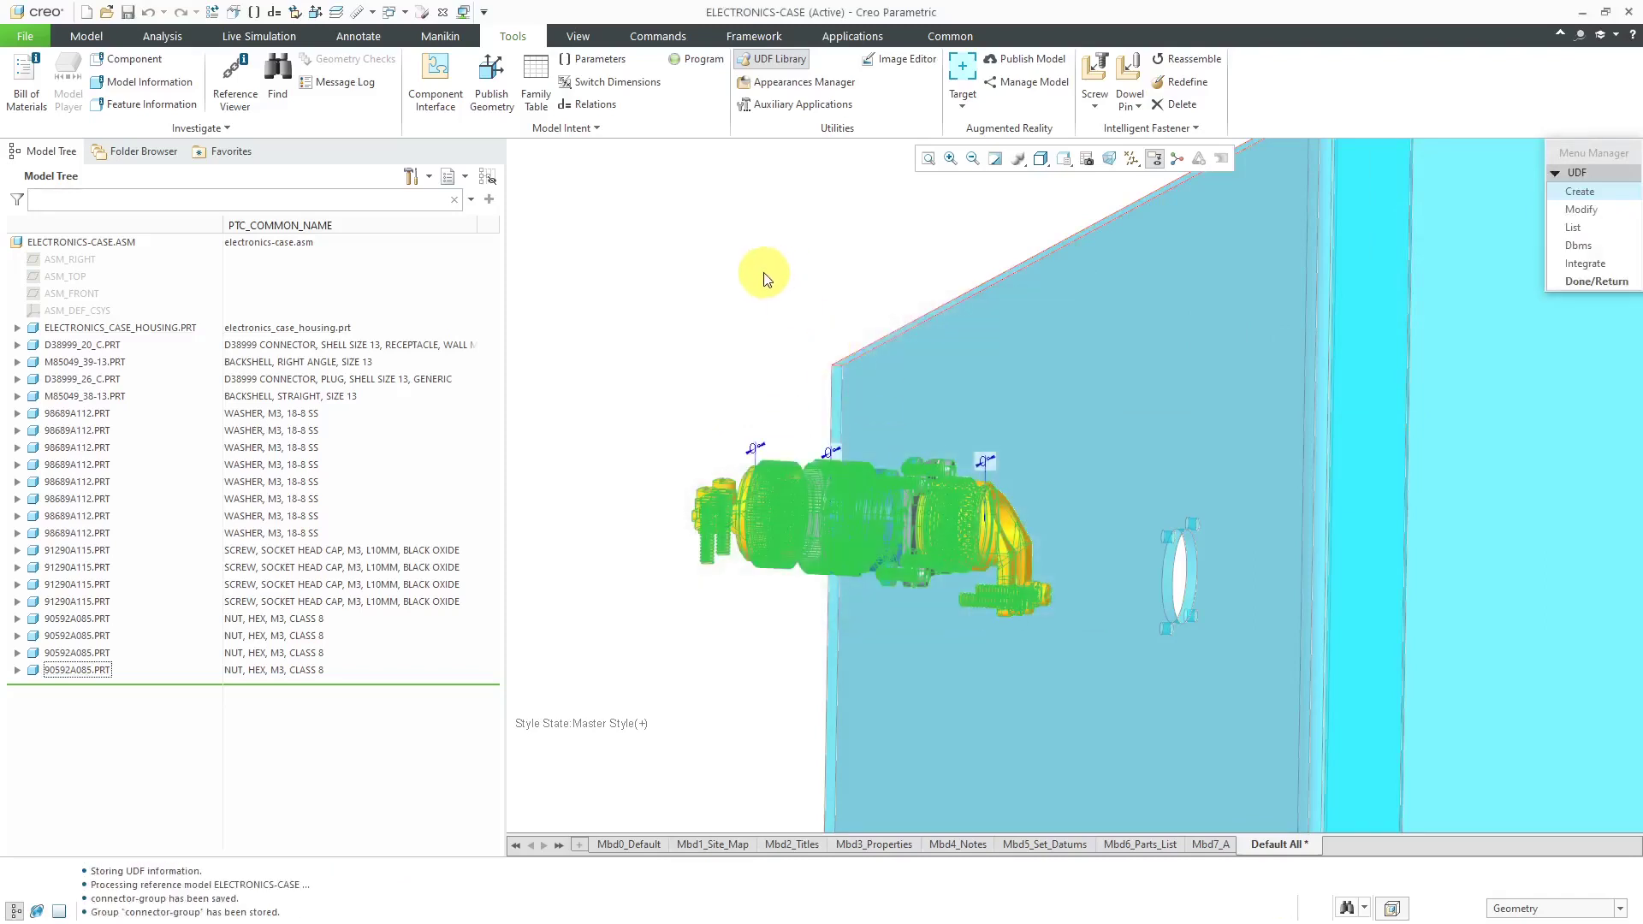
{"action": "left_click", "coordinate": [1592, 281]}
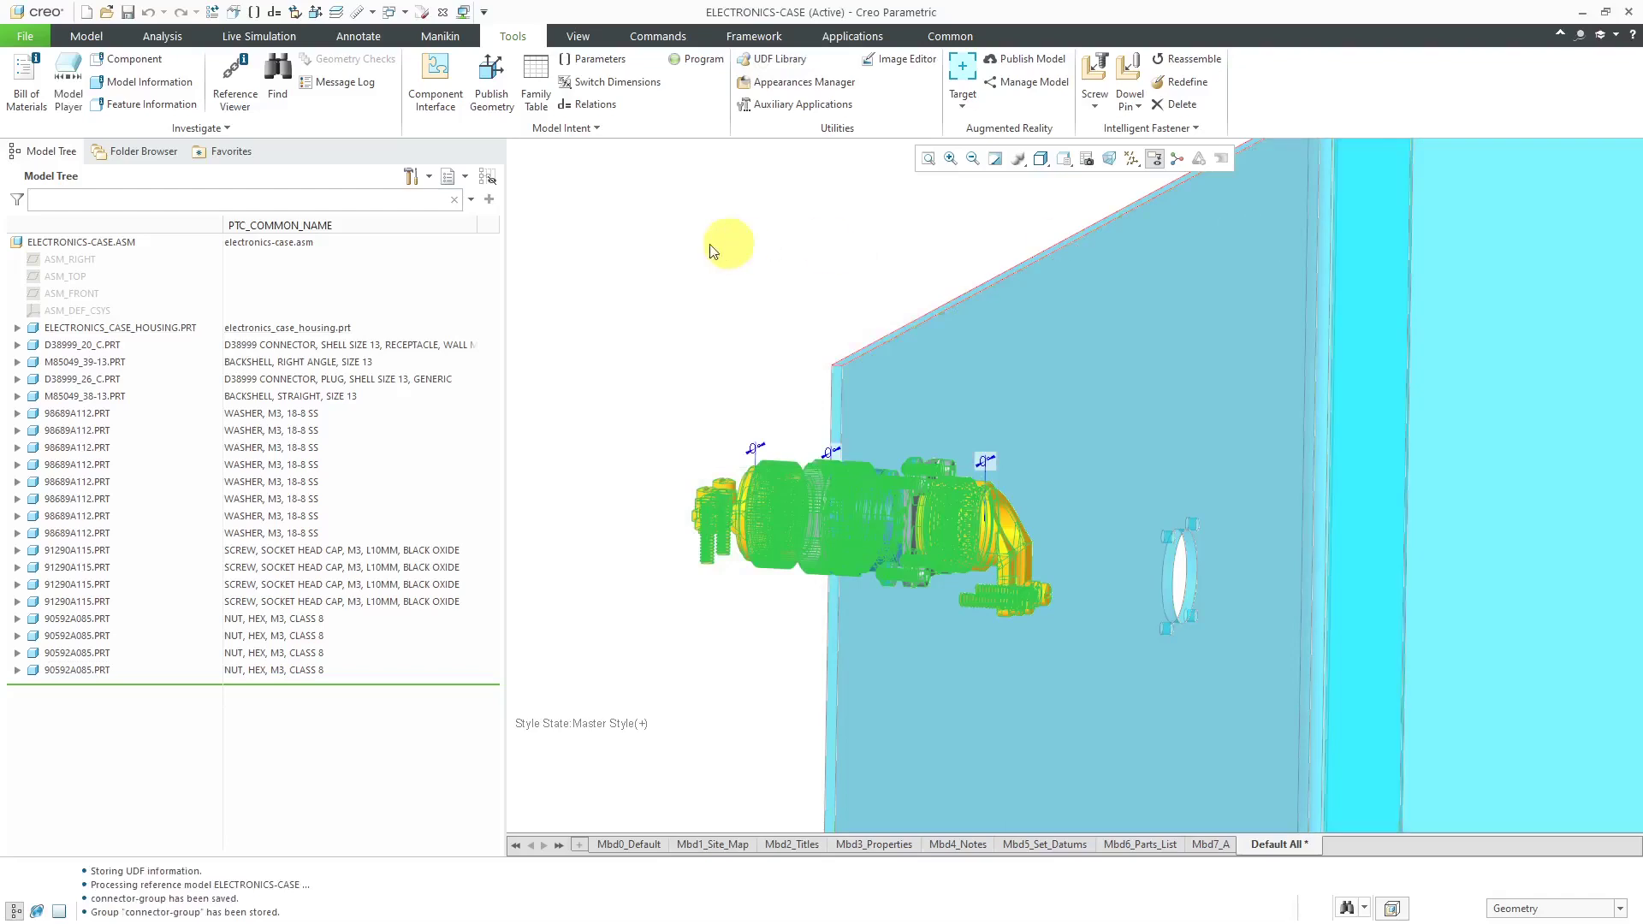
Clear the highlight and return the casing to the standard view, rotated to a top-down isometric.
{"action": "left_click", "coordinate": [993, 160]}
{"action": "key", "text": "ctrl+d"}
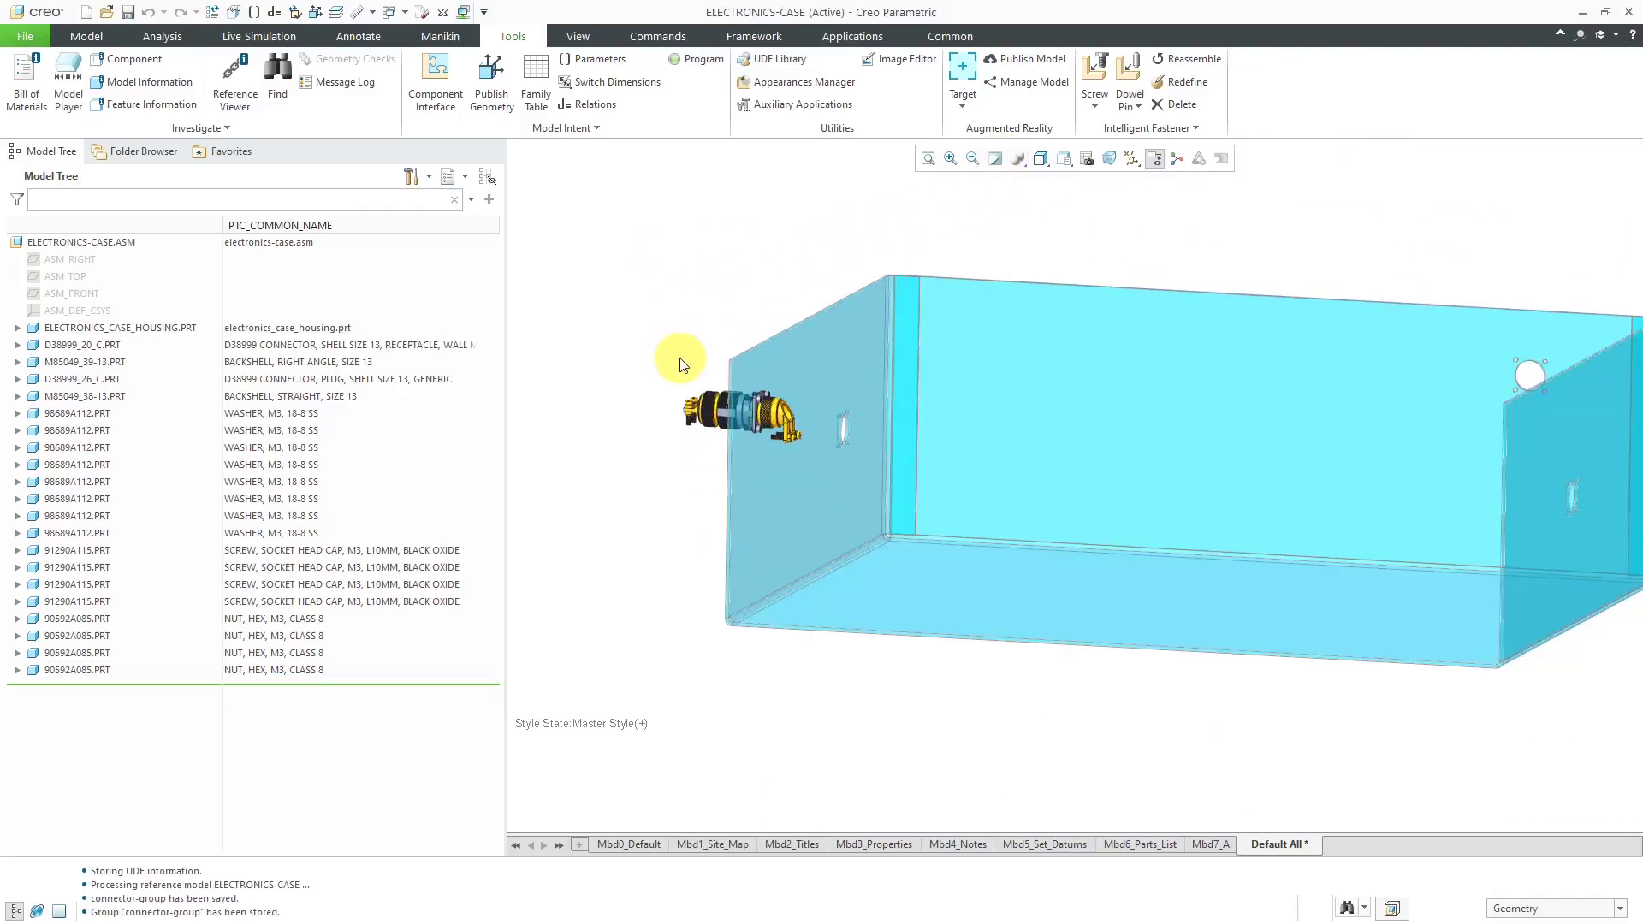
{"action": "middle_click_drag", "start_coordinate": [967, 501], "coordinate": [1061, 521]}
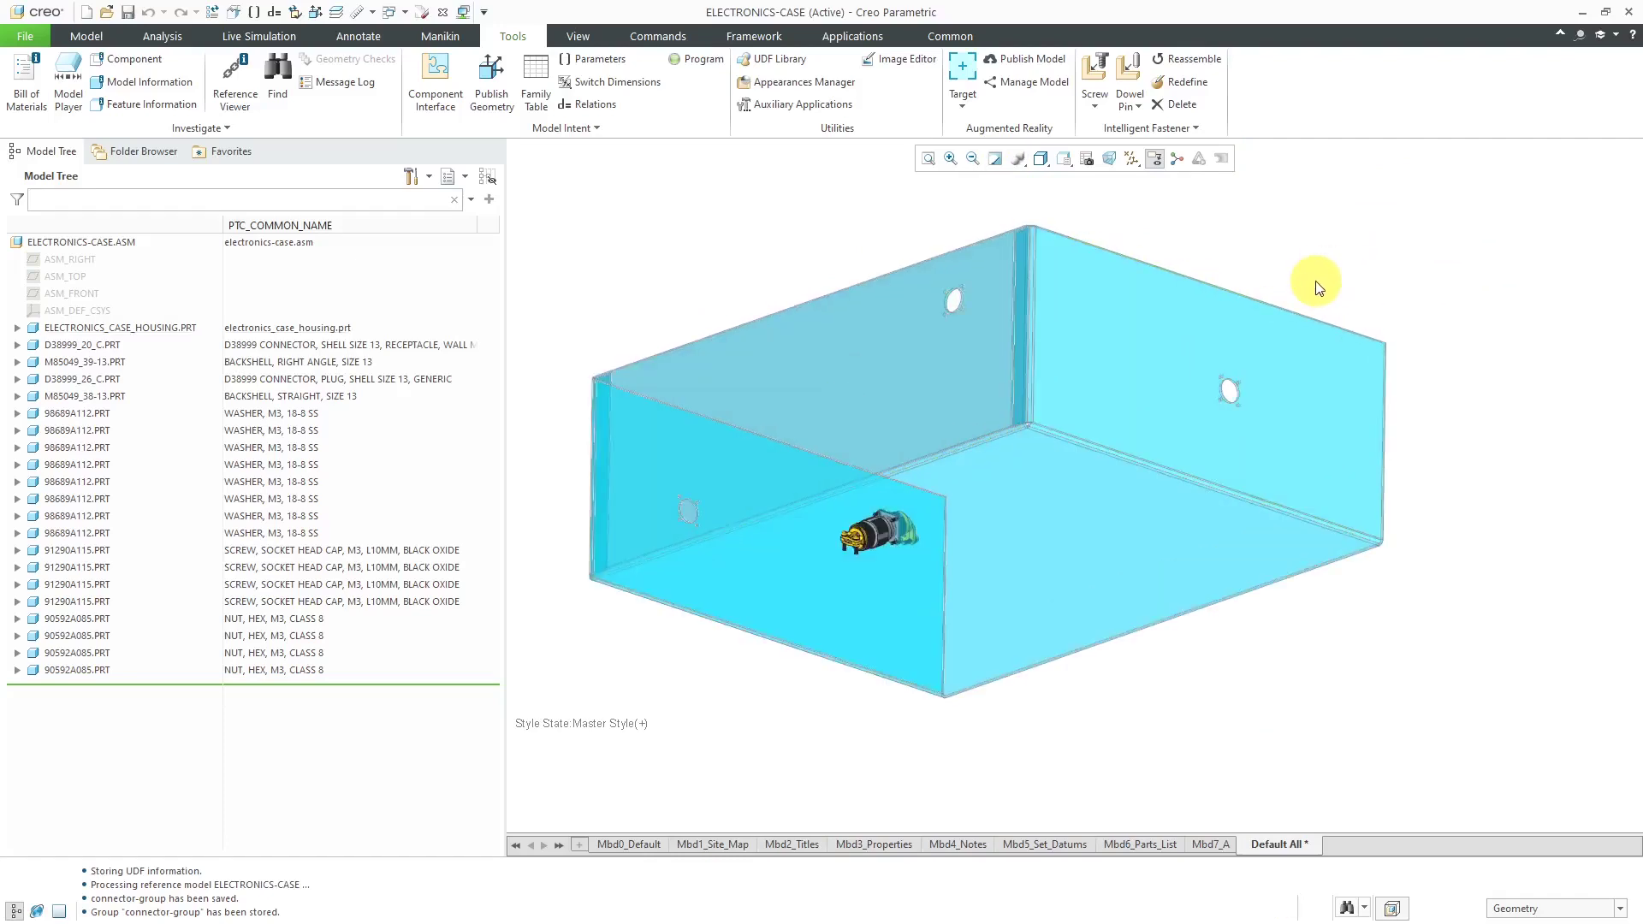
{"action": "scroll", "coordinate": [1316, 288], "scroll_direction": "down", "scroll_amount": 4}
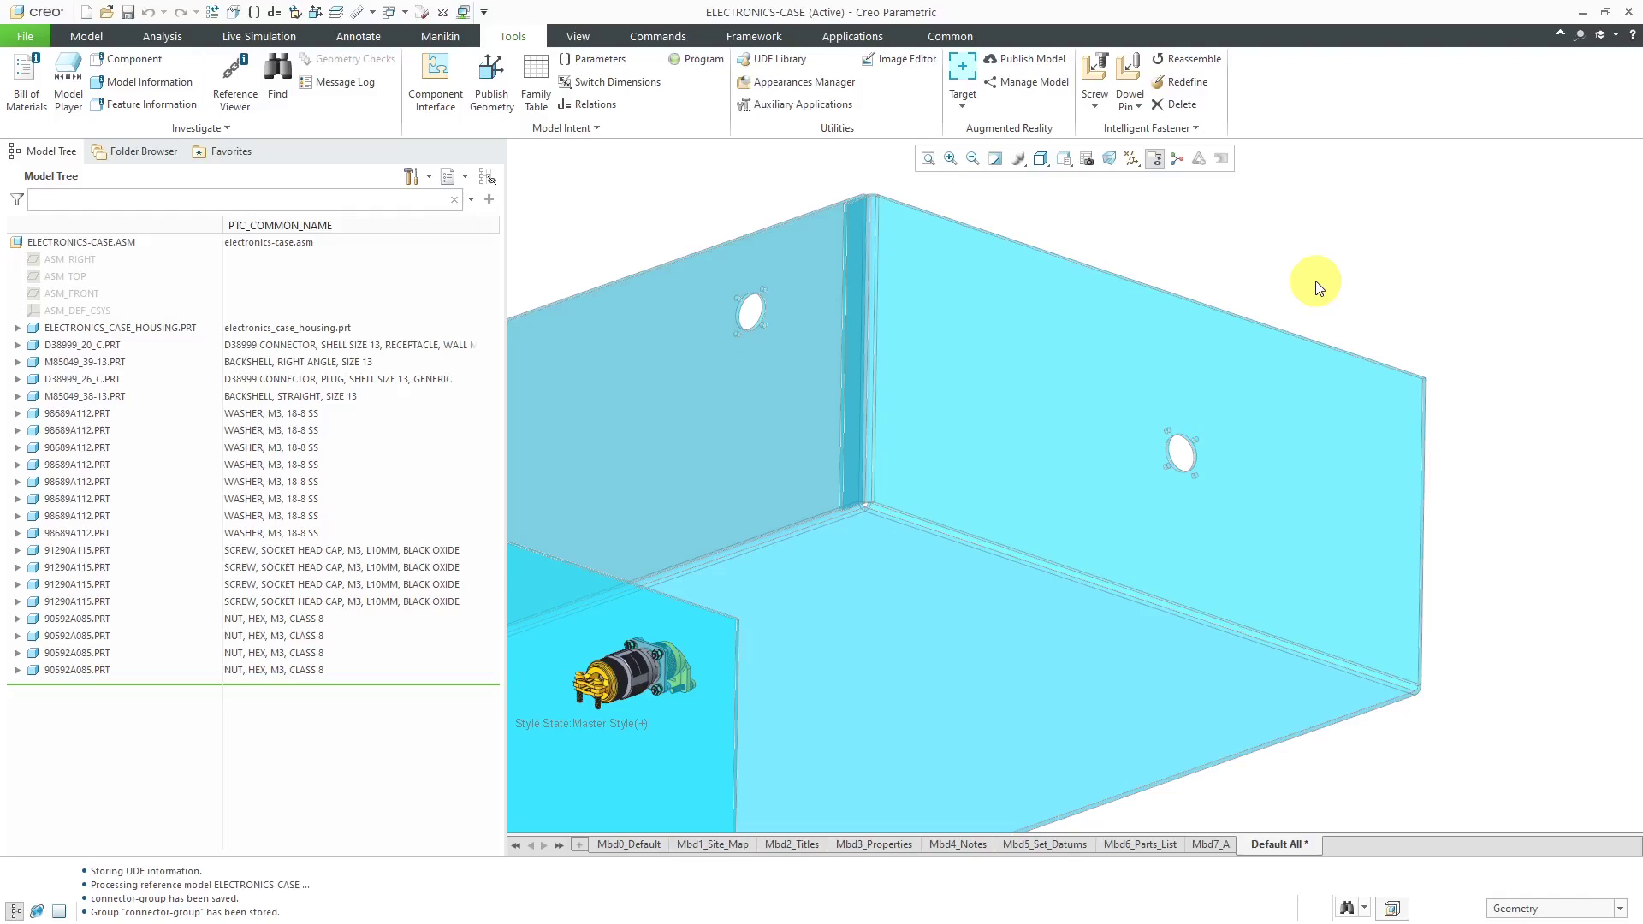
From the Model tab, start inserting connector-group.gph as a user-defined feature.
{"action": "left_click", "coordinate": [89, 36]}
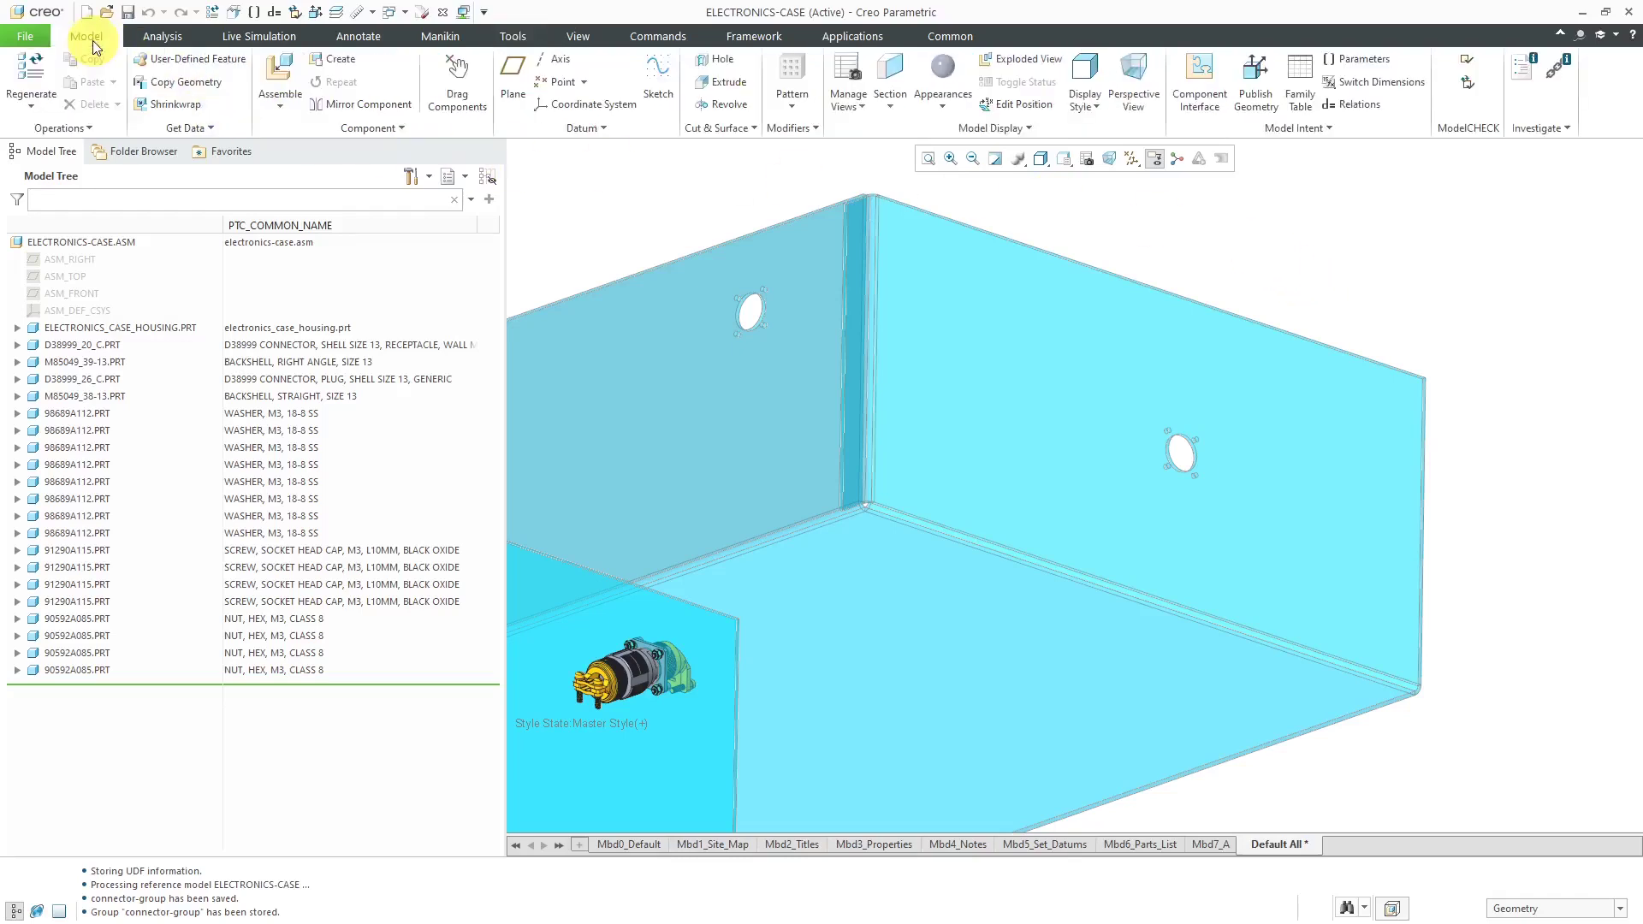
{"action": "left_click", "coordinate": [223, 64]}
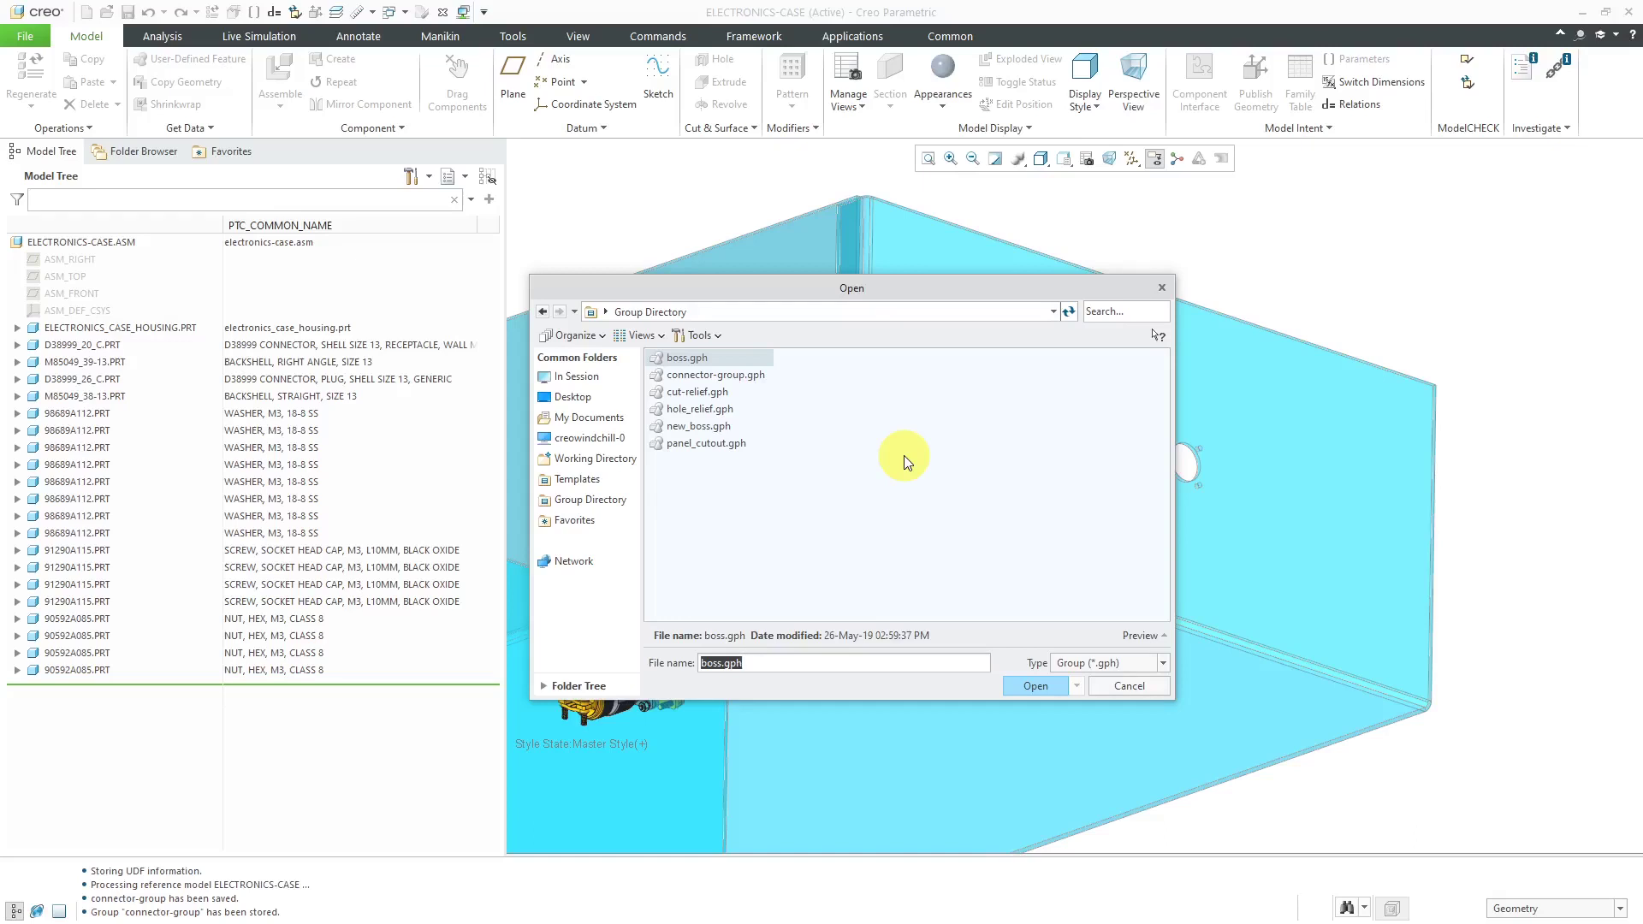
{"action": "left_click", "coordinate": [726, 375]}
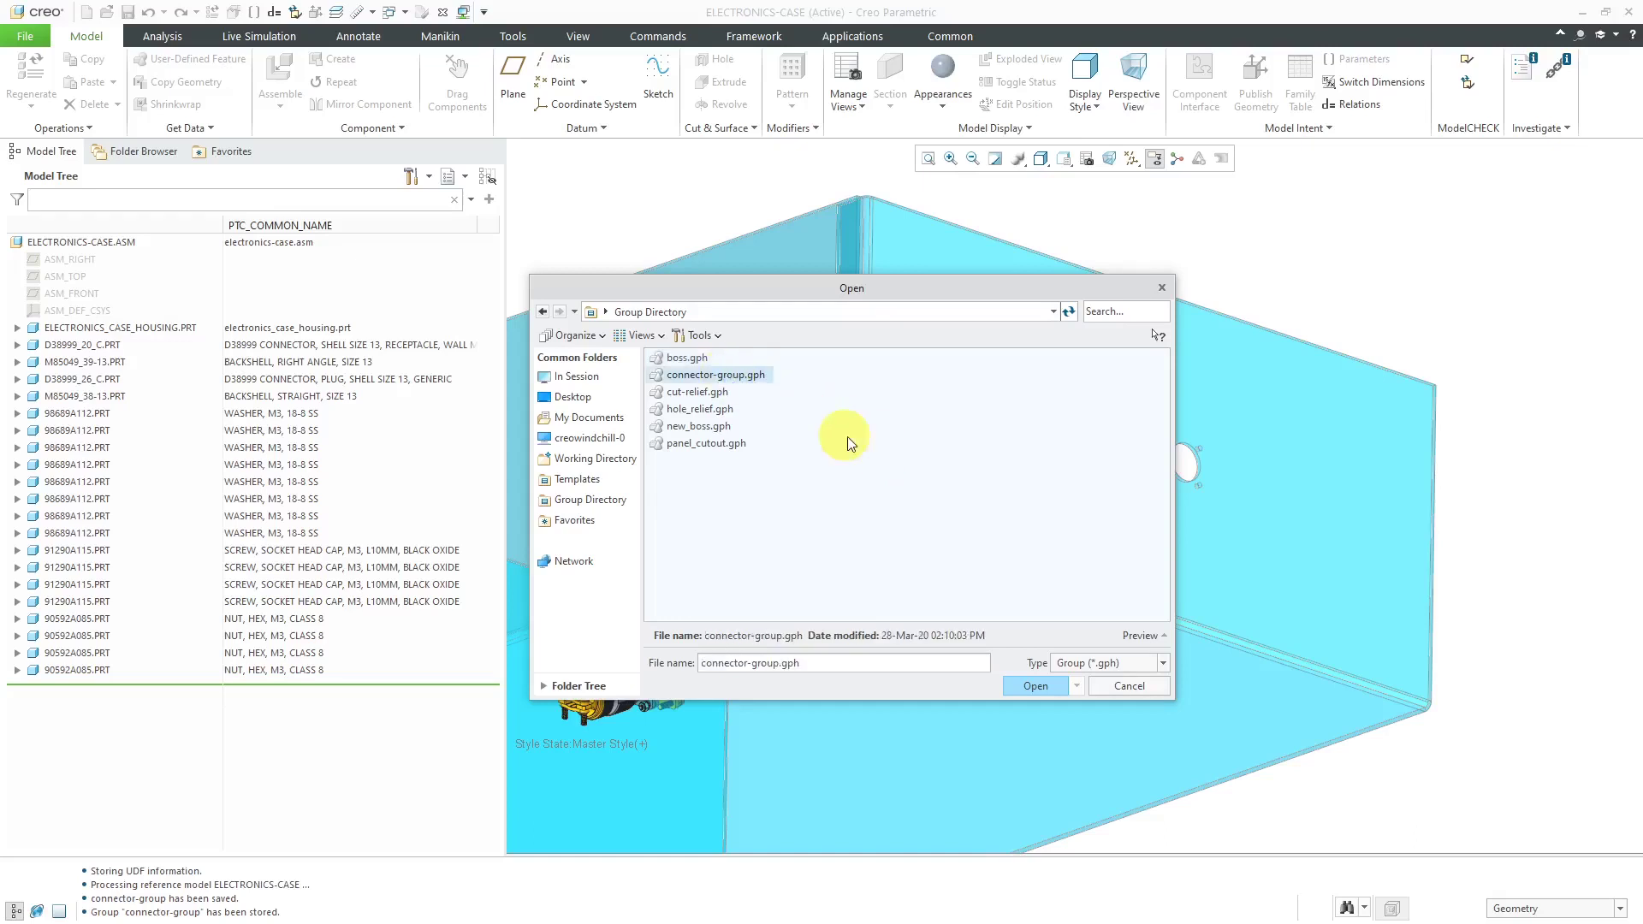
{"action": "left_click", "coordinate": [1031, 686]}
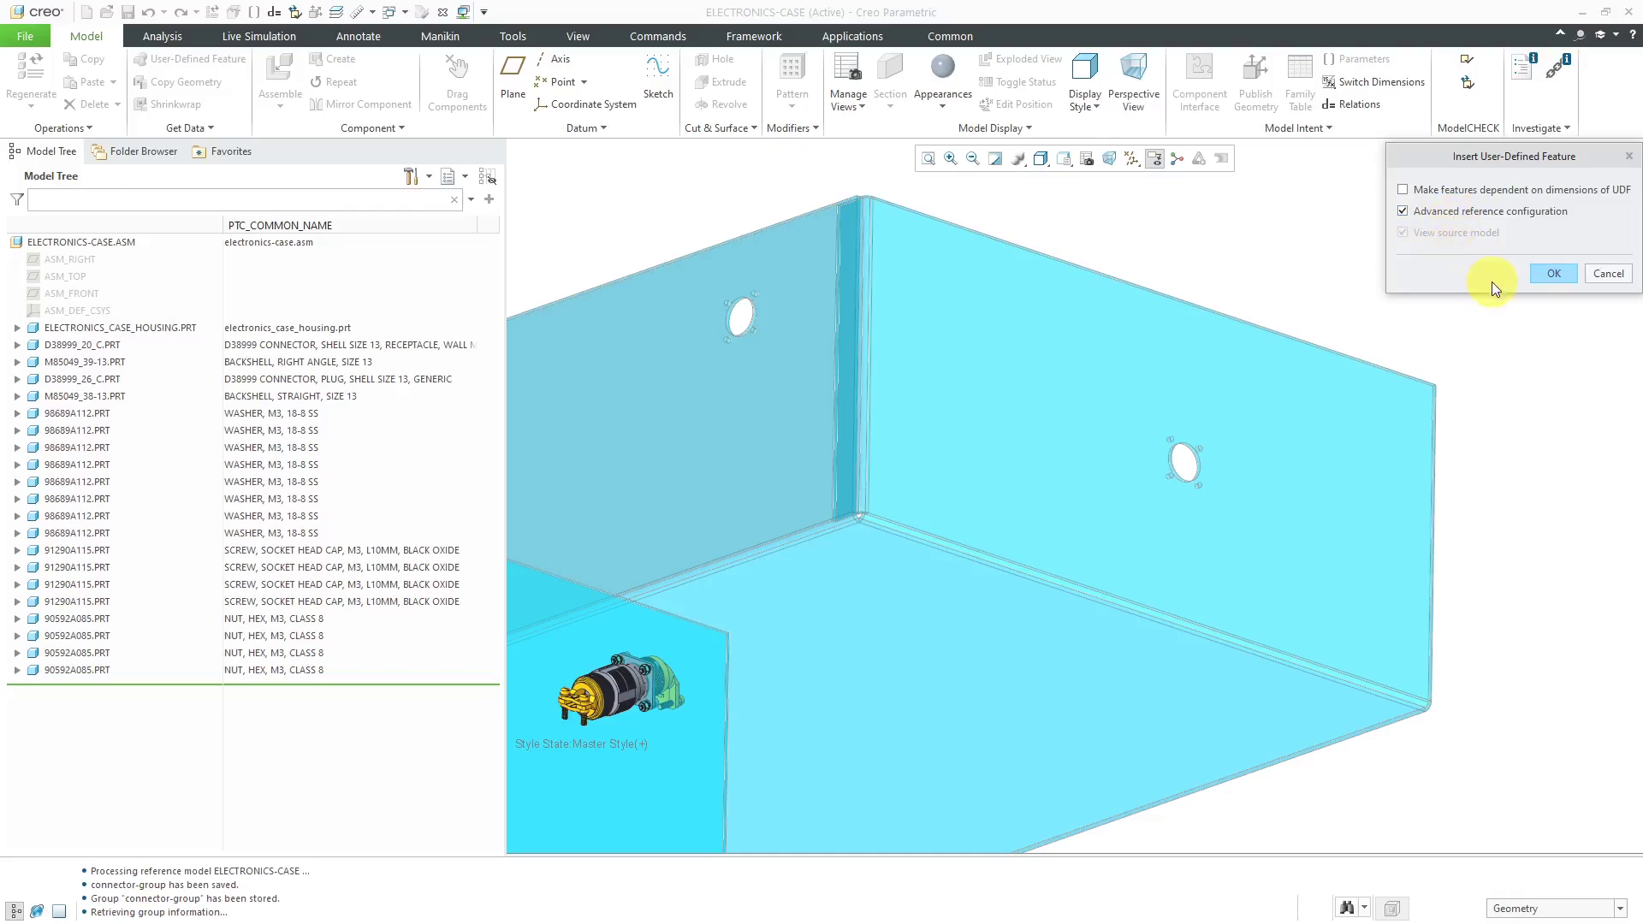
Reference the connector group to the hole's cylinder, wall face, casing top face and opposite wall.
{"action": "left_click", "coordinate": [1552, 274]}
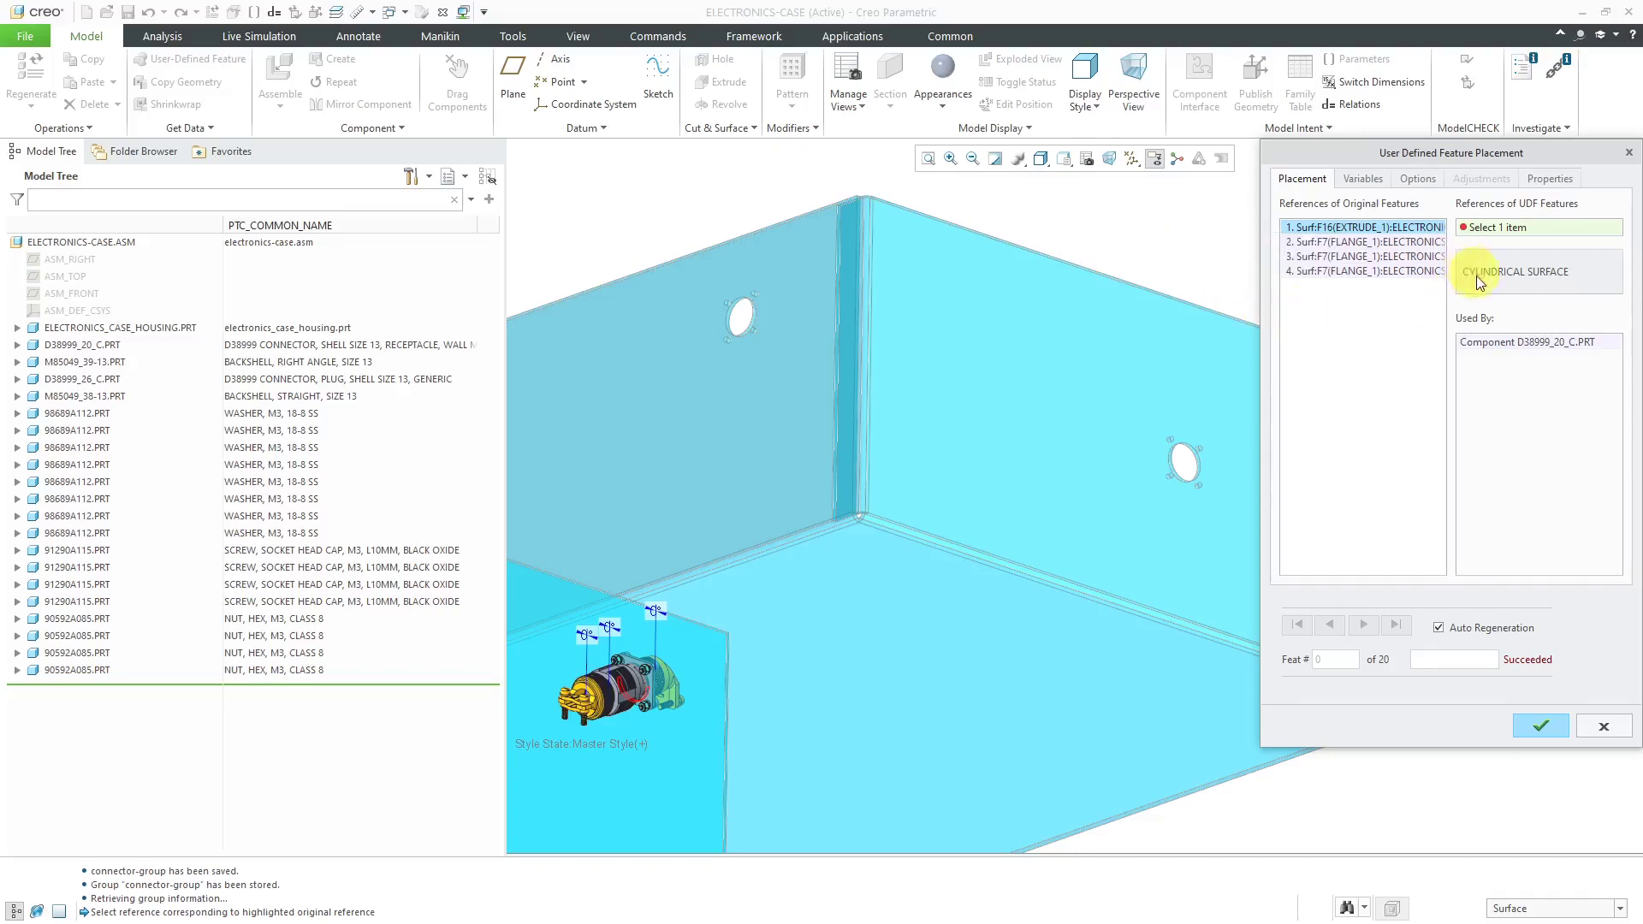
{"action": "scroll", "coordinate": [1216, 487], "scroll_direction": "up", "scroll_amount": 6}
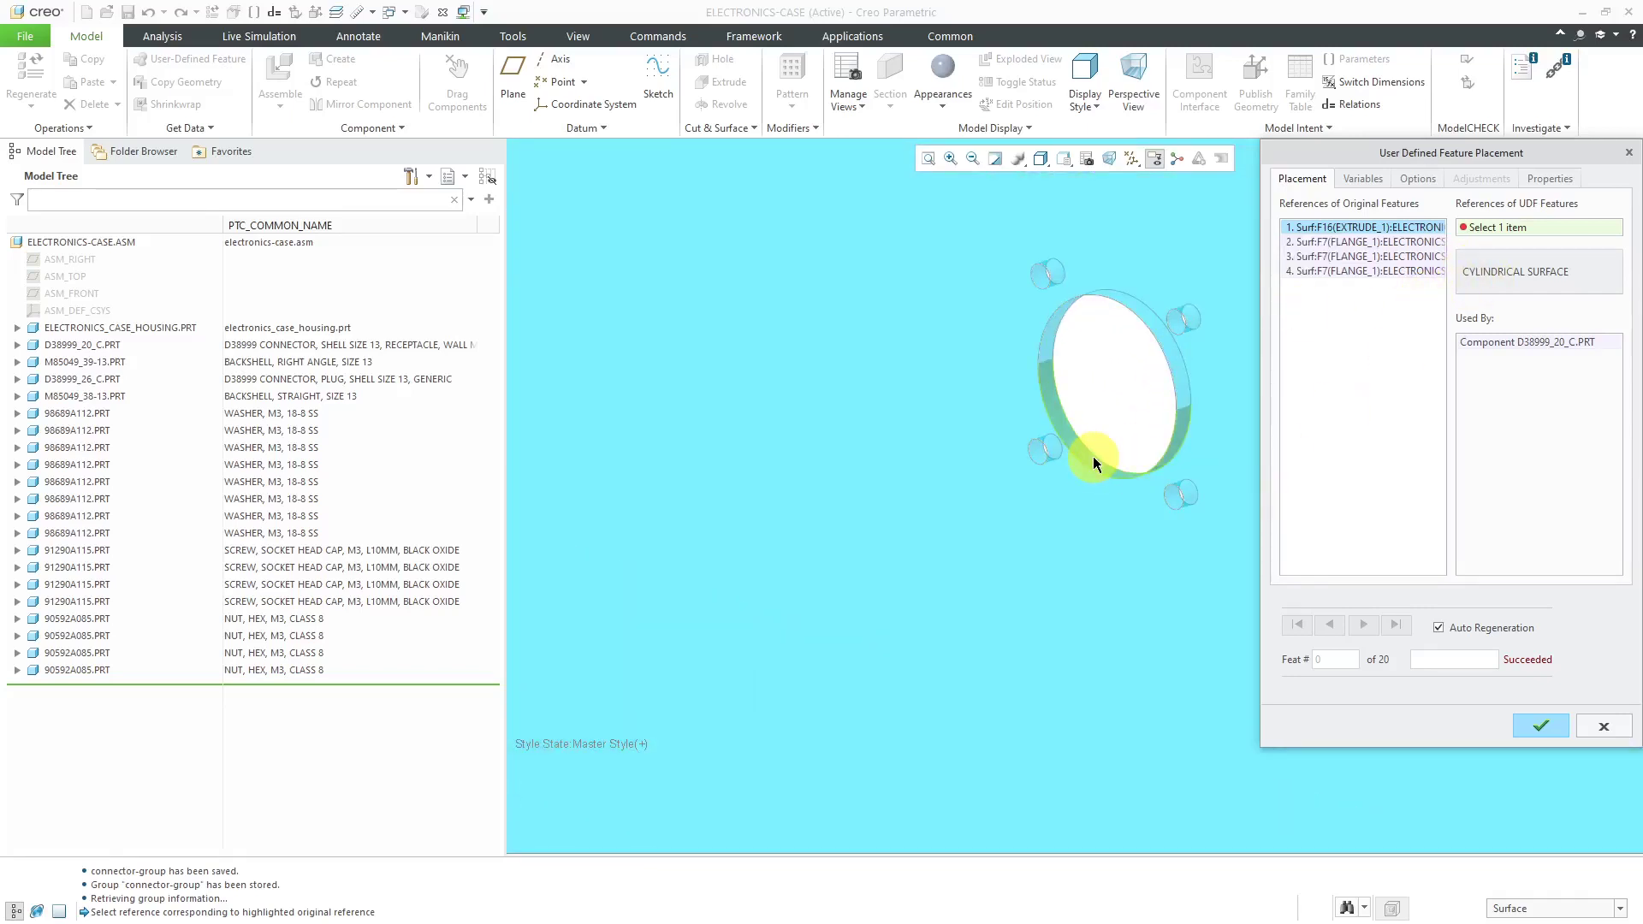
{"action": "left_click", "coordinate": [1093, 456]}
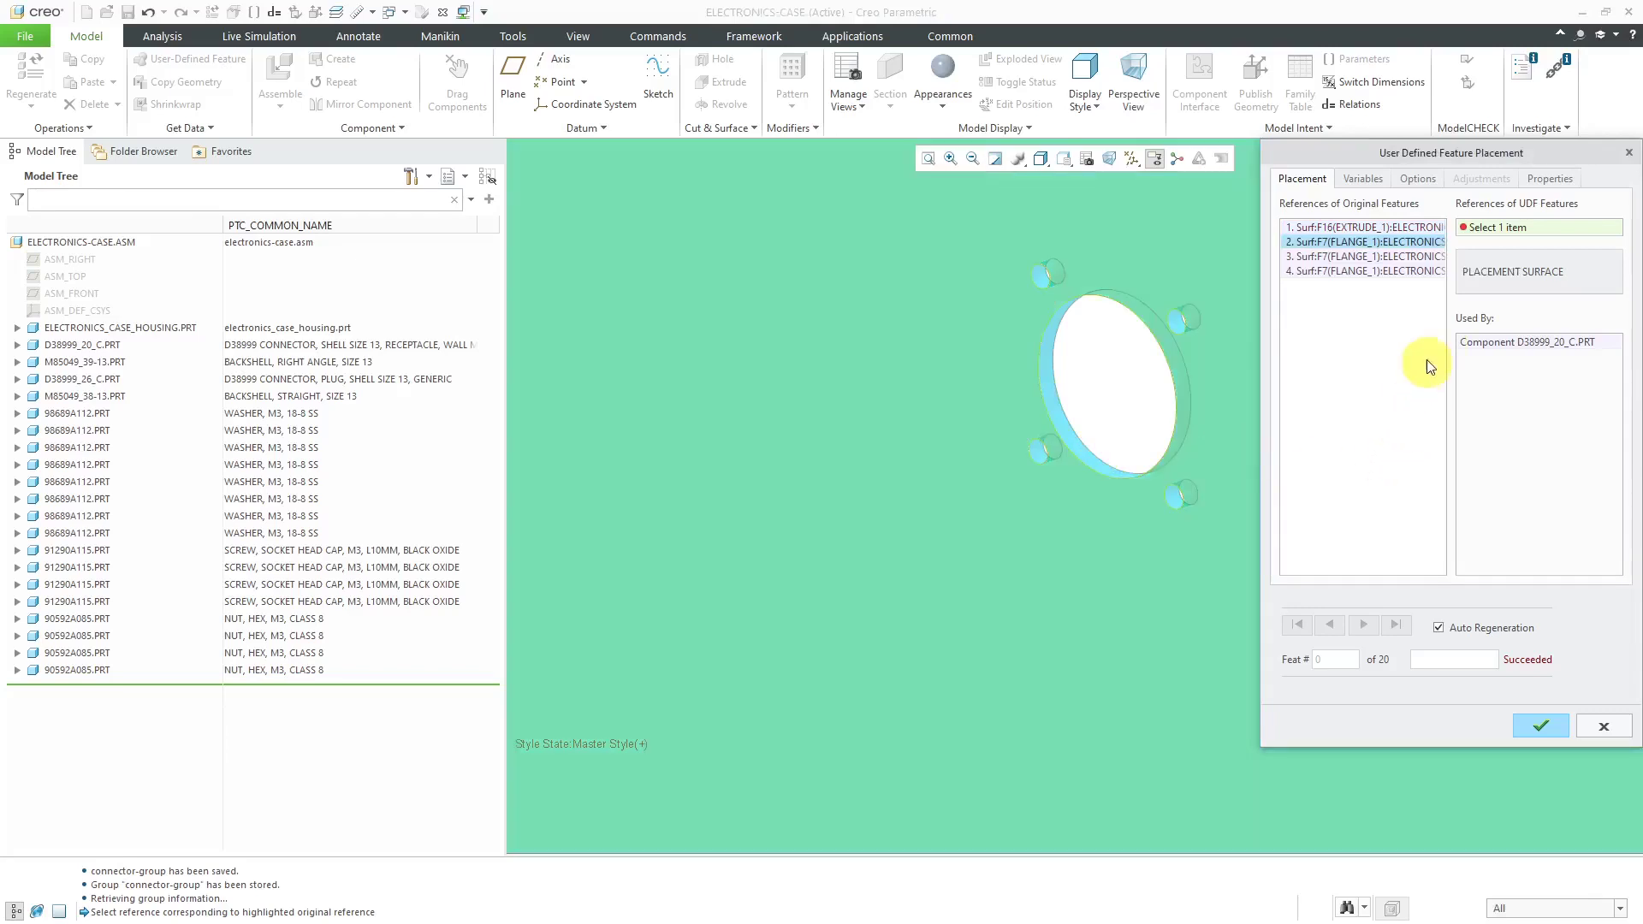
{"action": "scroll", "coordinate": [1001, 577], "scroll_direction": "down", "scroll_amount": 4}
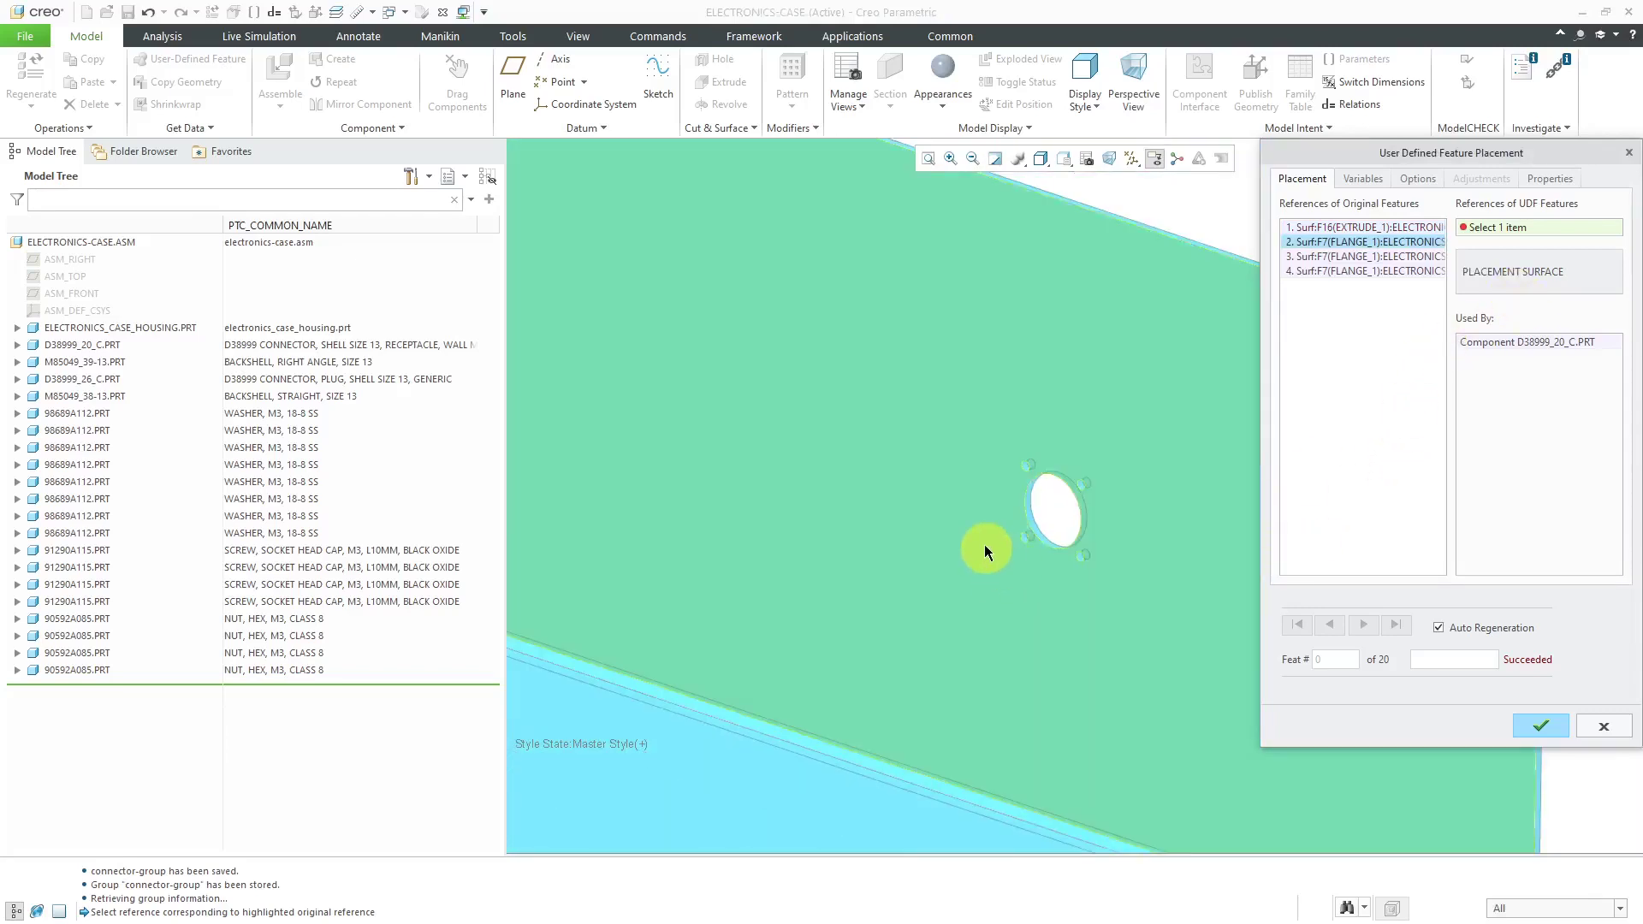
{"action": "left_click", "coordinate": [1019, 386]}
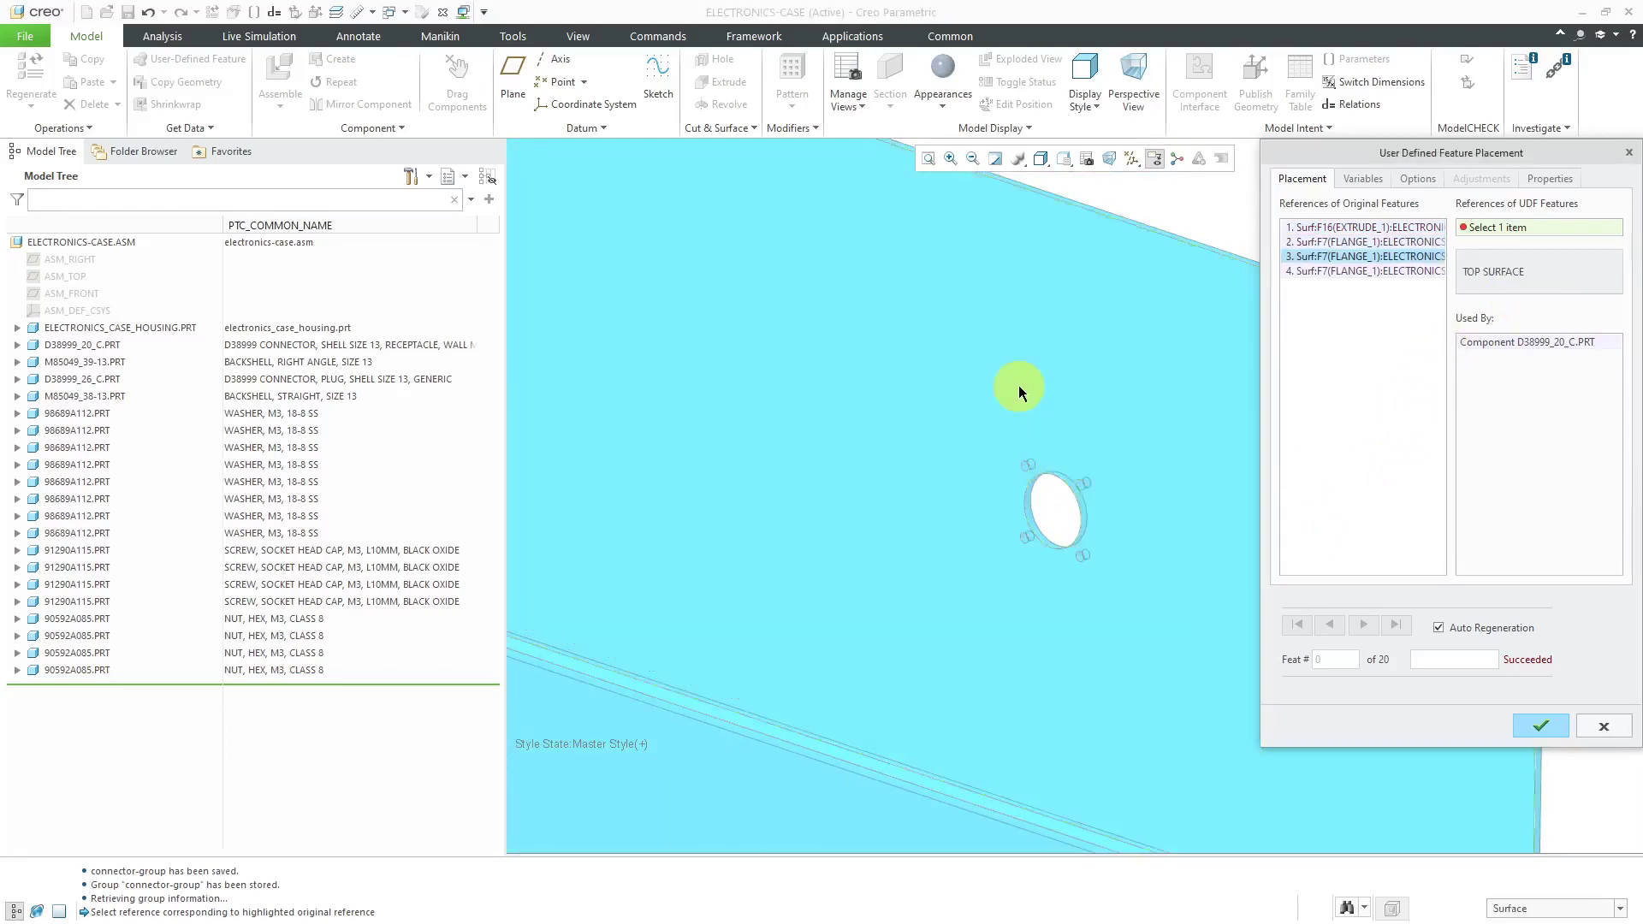
{"action": "scroll", "coordinate": [1169, 190], "scroll_direction": "up", "scroll_amount": 6}
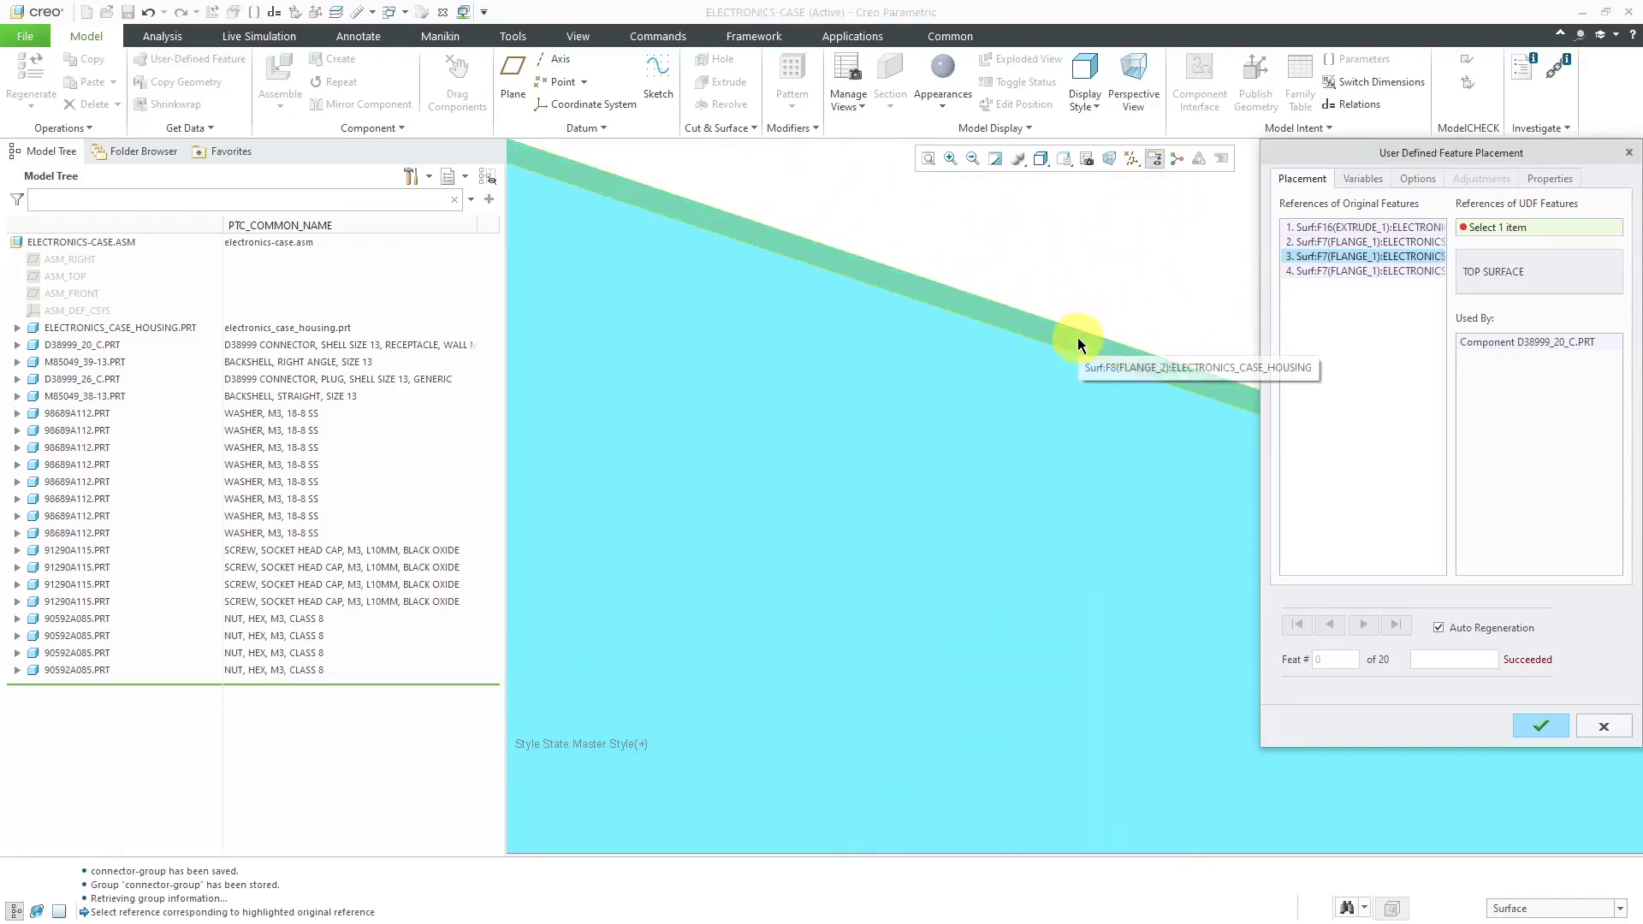
{"action": "left_click", "coordinate": [1077, 337]}
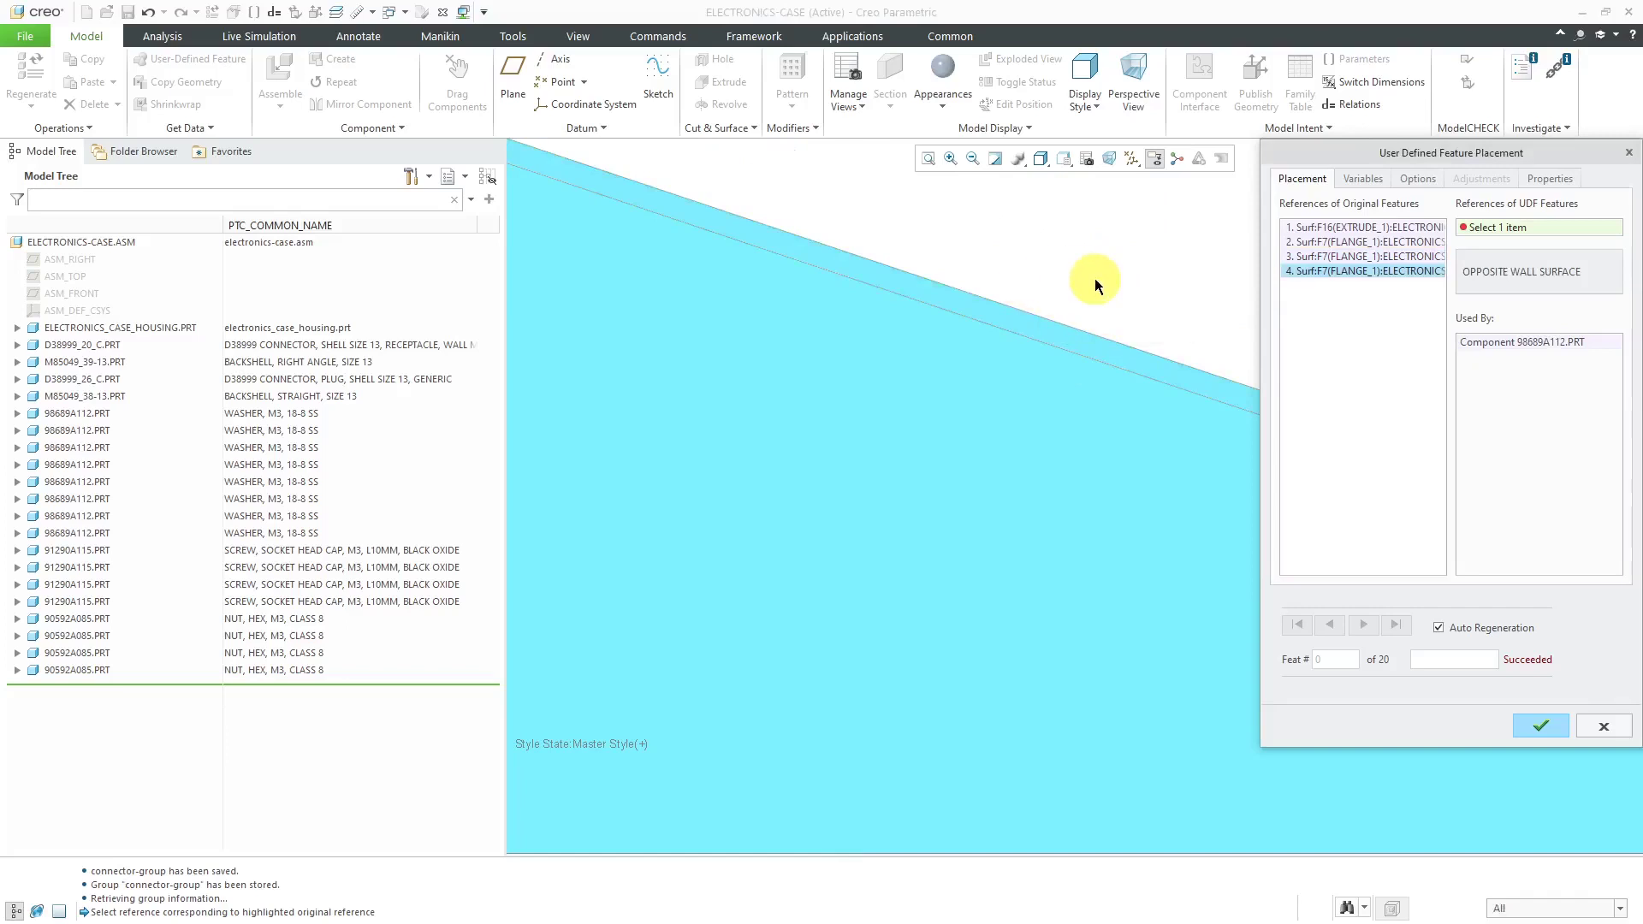
{"action": "scroll", "coordinate": [909, 299], "scroll_direction": "down", "scroll_amount": 3}
{"action": "scroll", "coordinate": [910, 300], "scroll_direction": "down", "scroll_amount": 3}
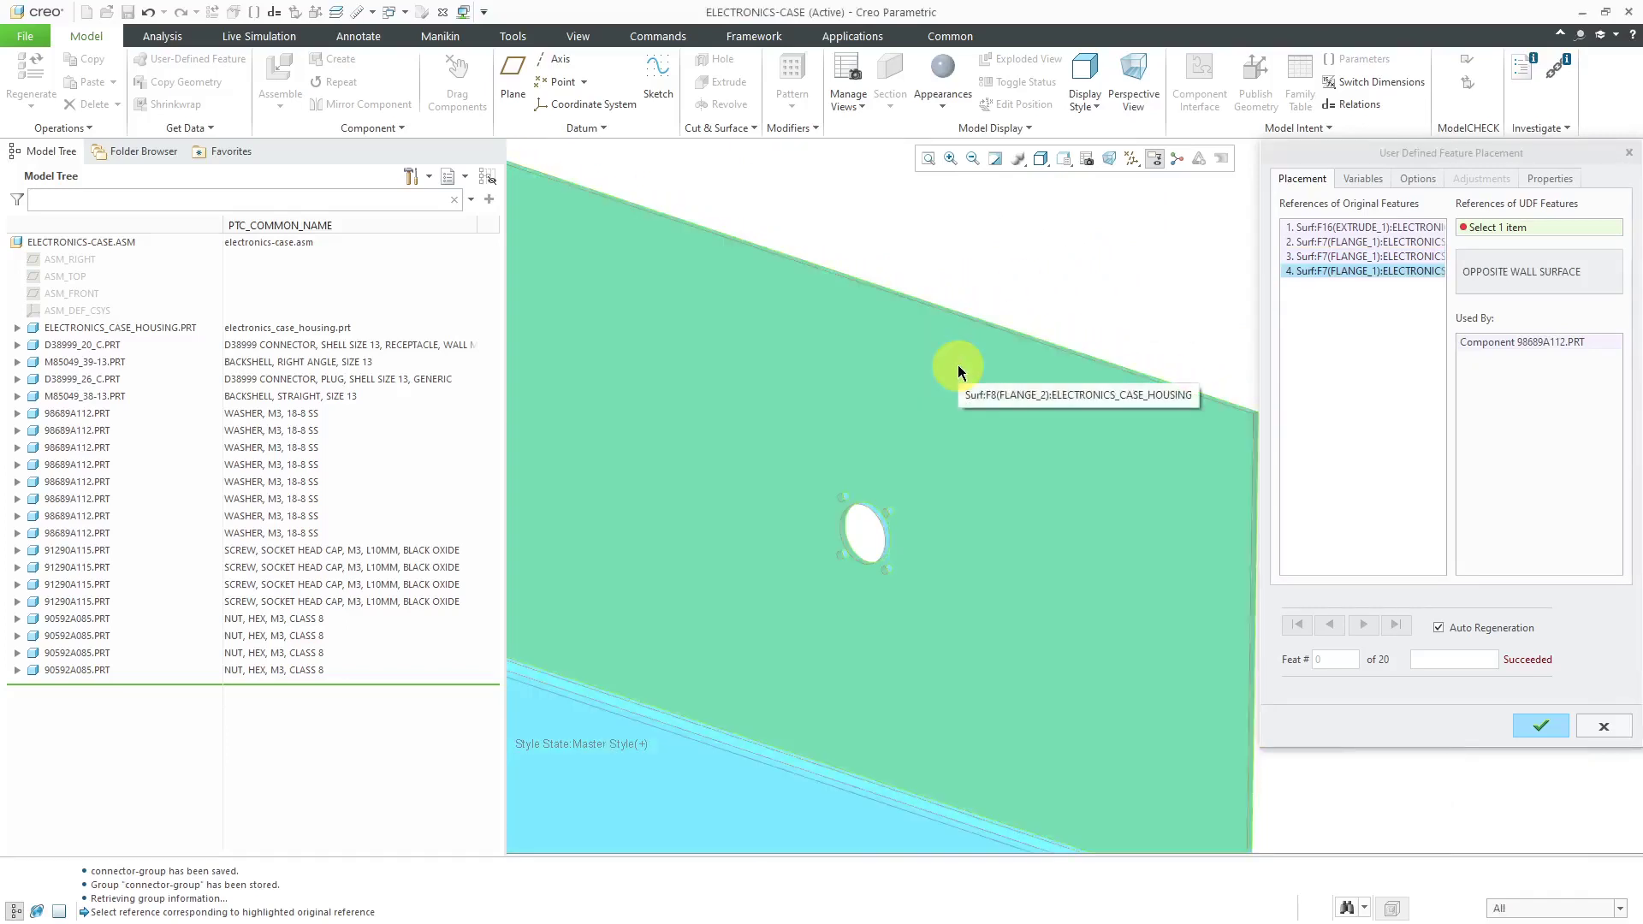
{"action": "left_click", "coordinate": [957, 366]}
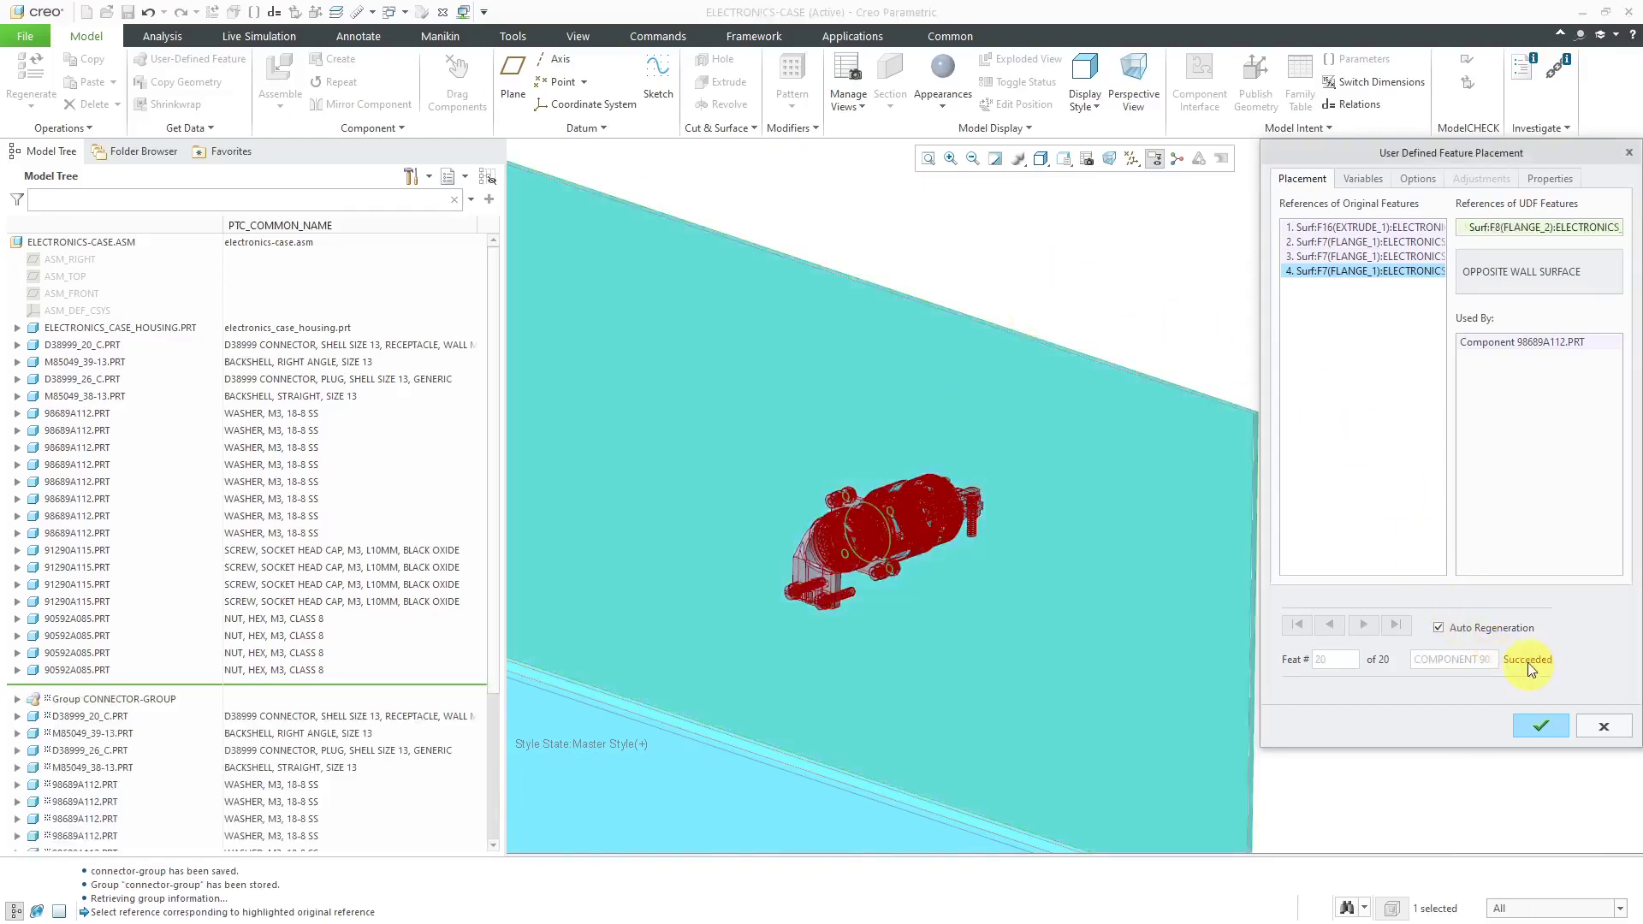
{"action": "scroll", "coordinate": [1025, 334], "scroll_direction": "up", "scroll_amount": 2}
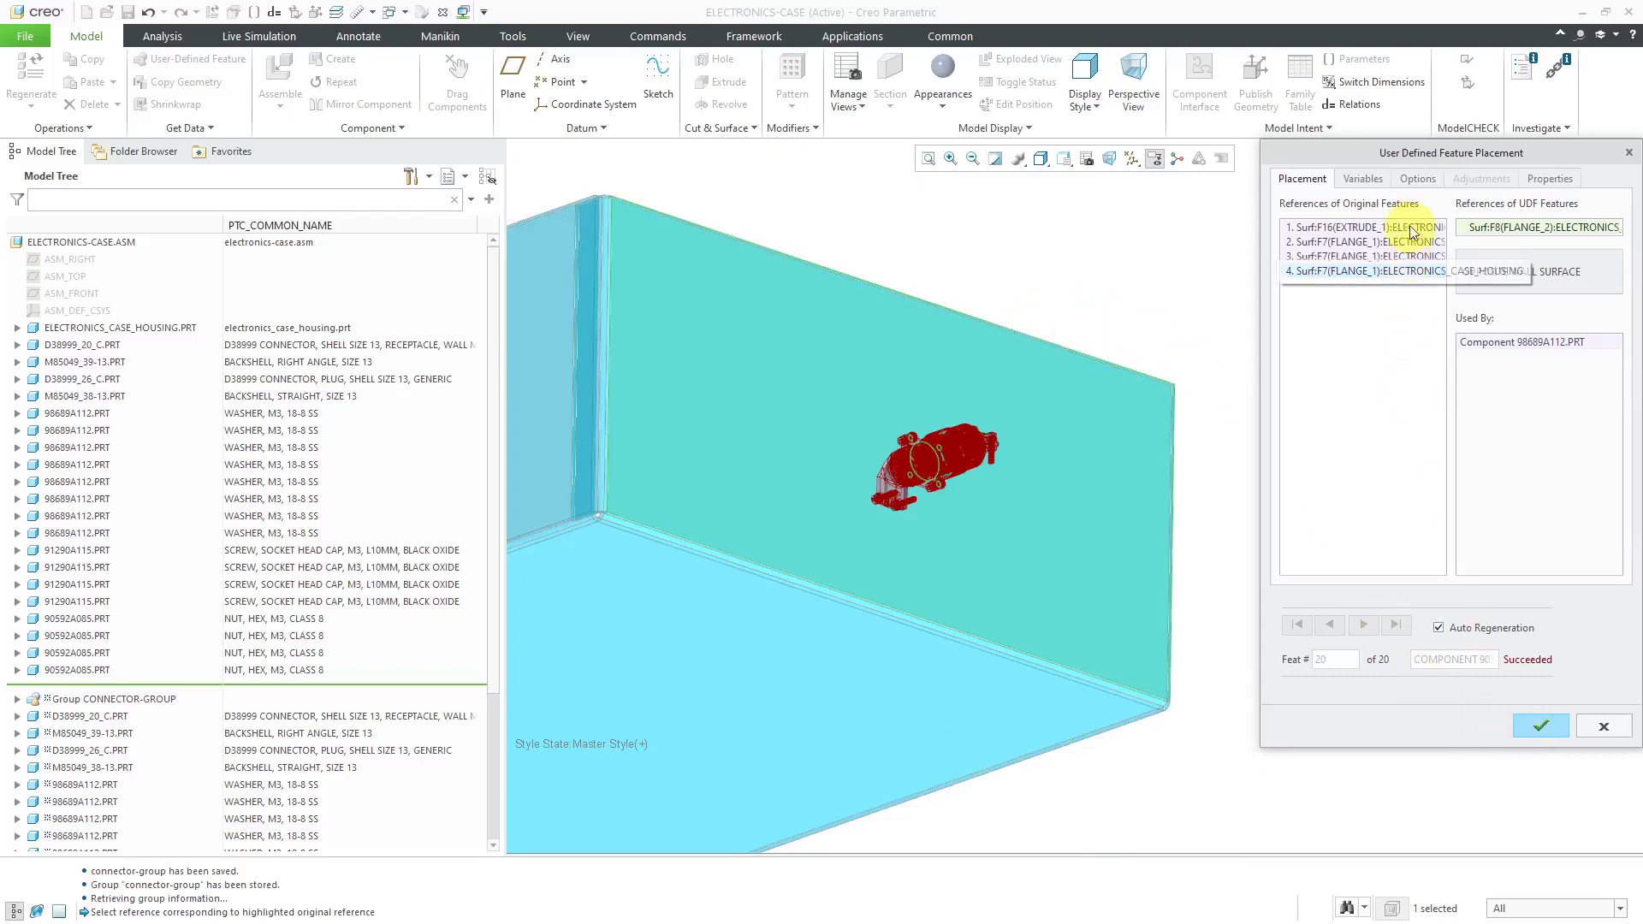
On the Variables tab, set receptacle clocking d0 to 45 and plug clocking d1 to 90.
{"action": "left_click", "coordinate": [1369, 182]}
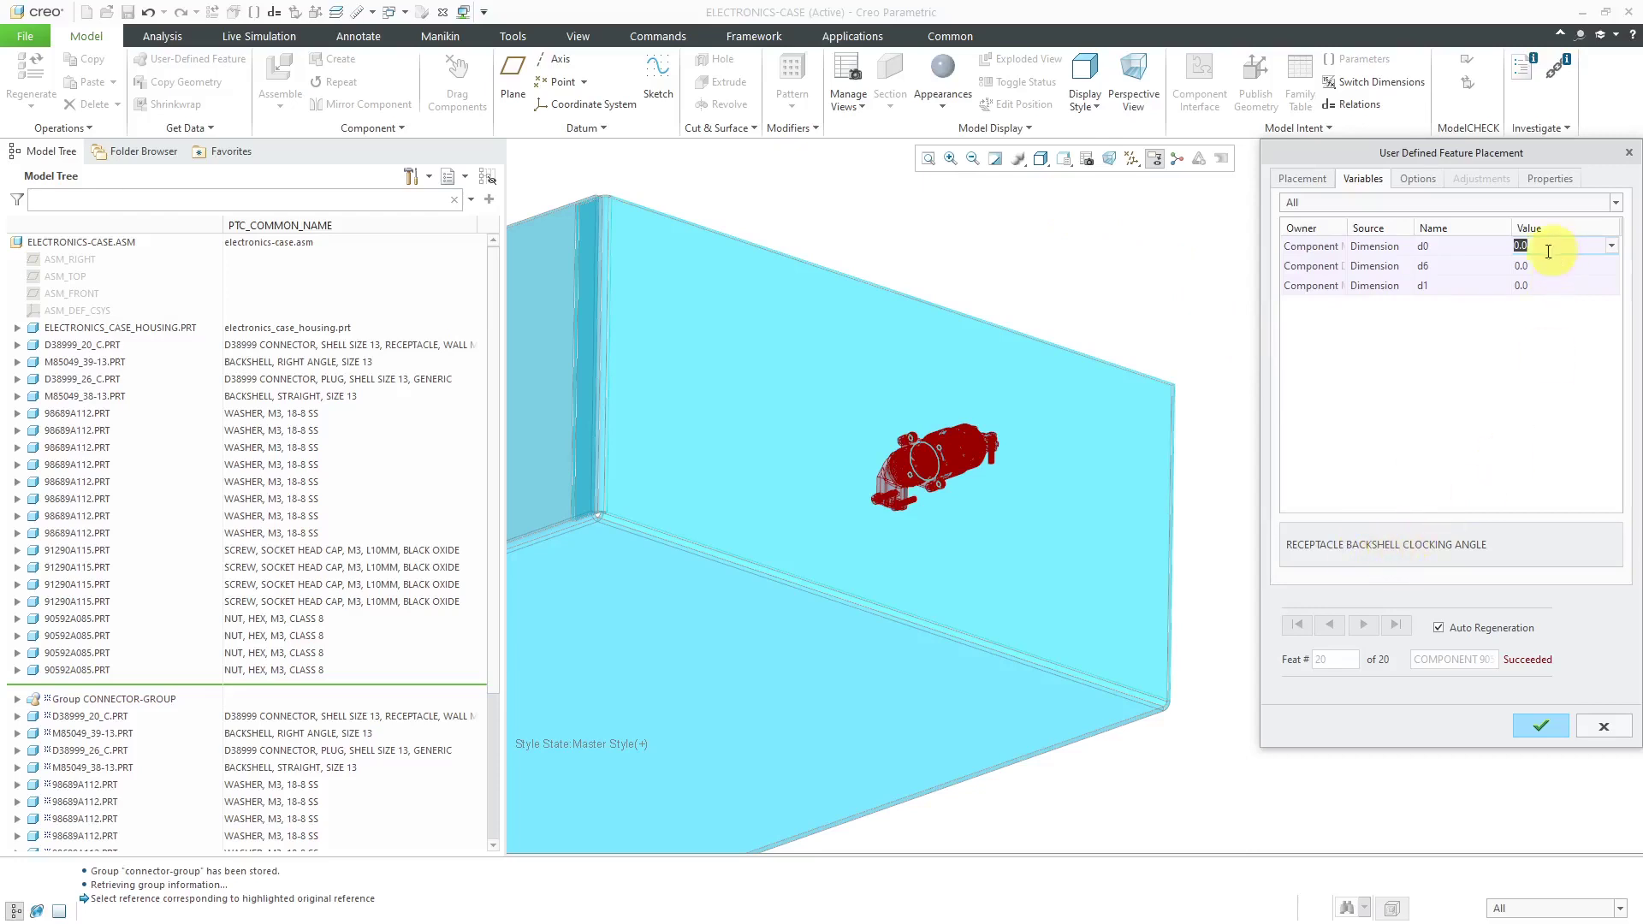
{"action": "type", "text": "45"}
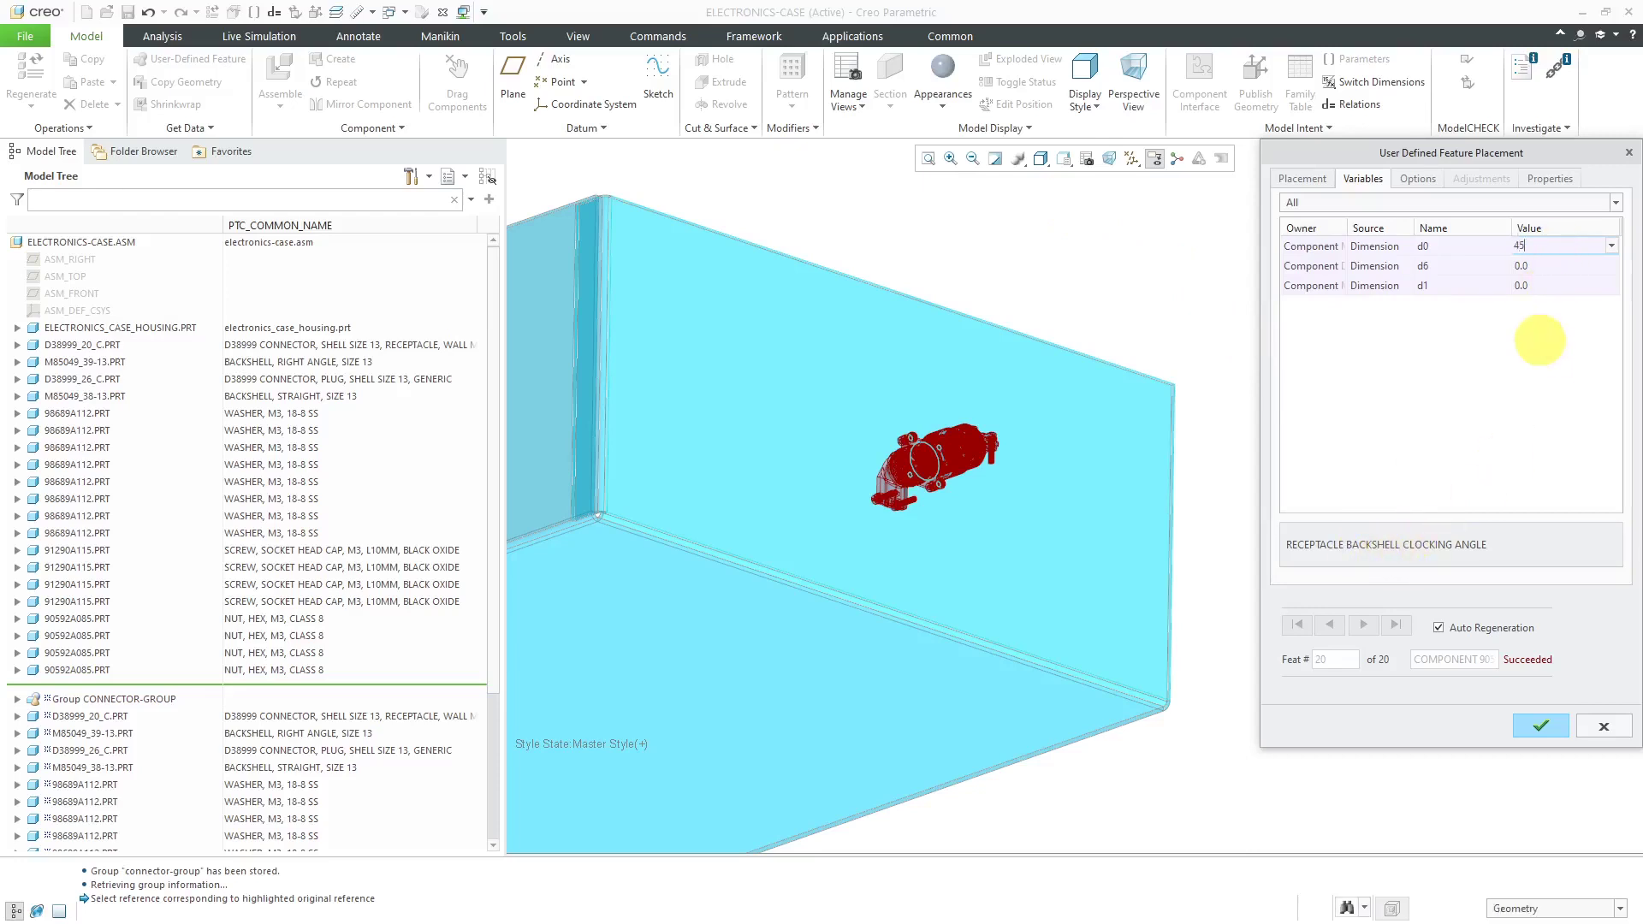
{"action": "key", "text": "Return"}
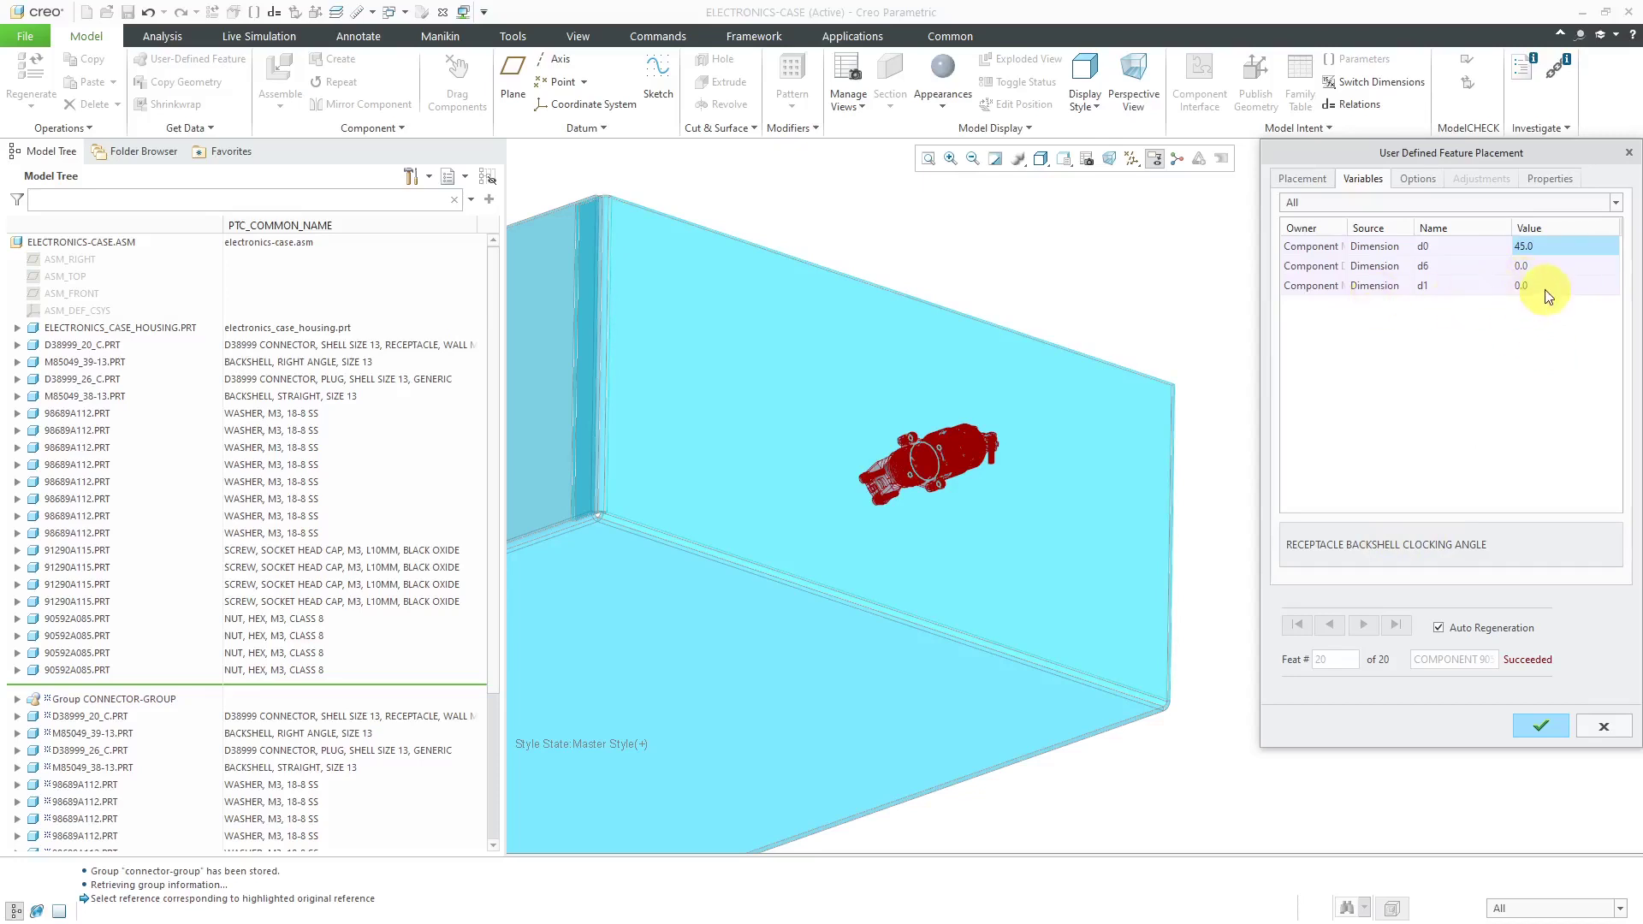
{"action": "left_click", "coordinate": [1529, 285]}
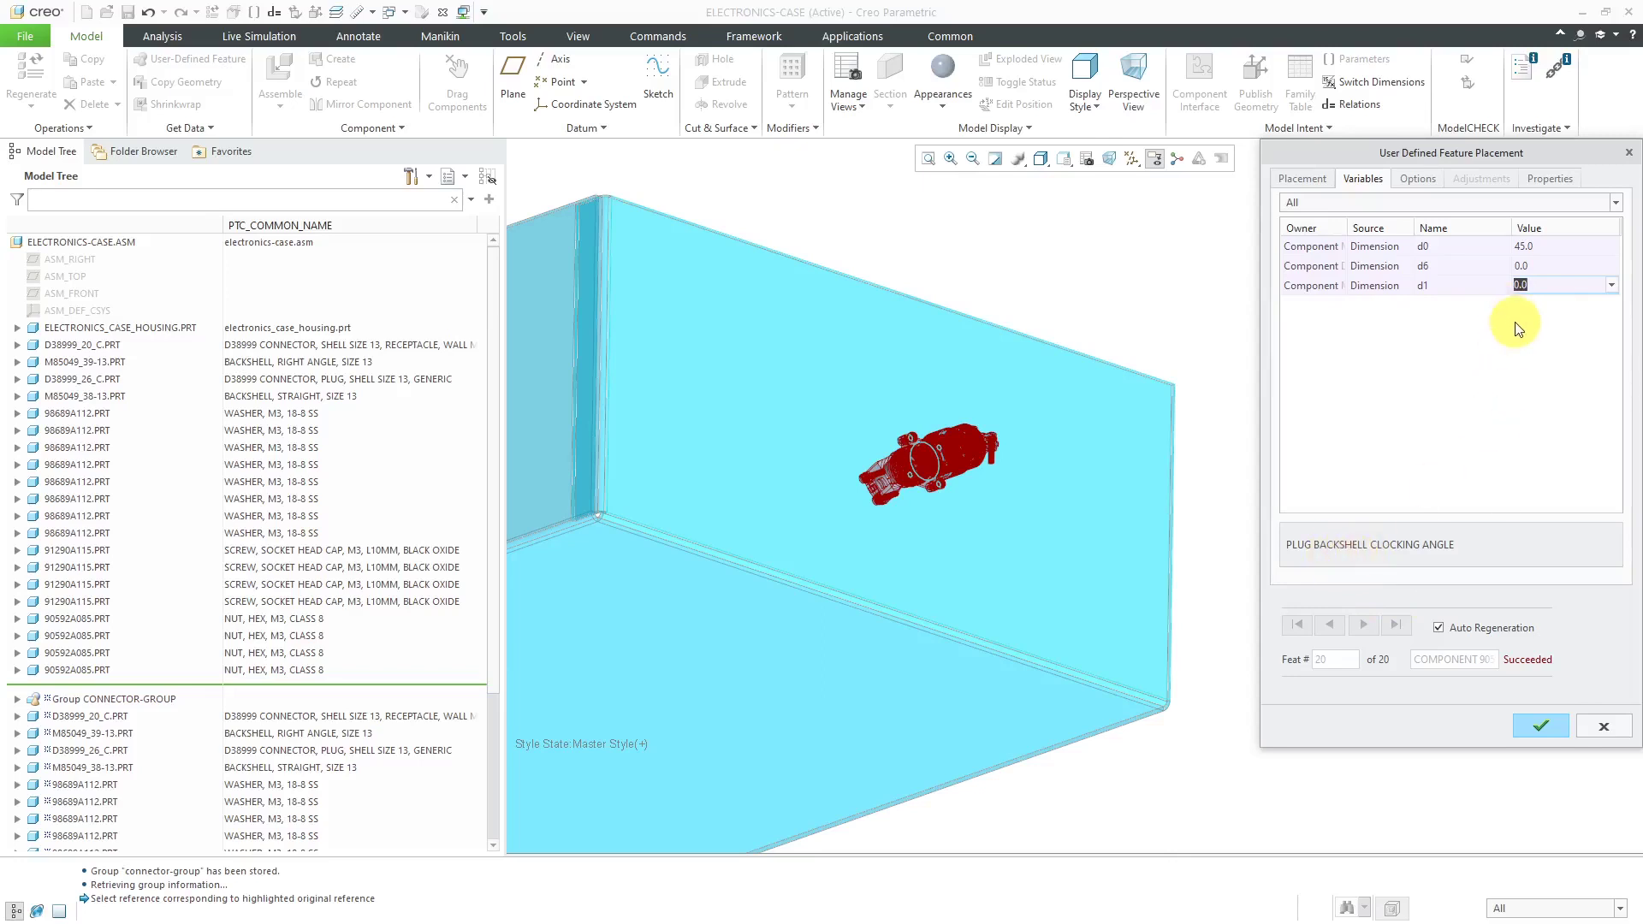
{"action": "type", "text": "90"}
{"action": "key", "text": "Return"}
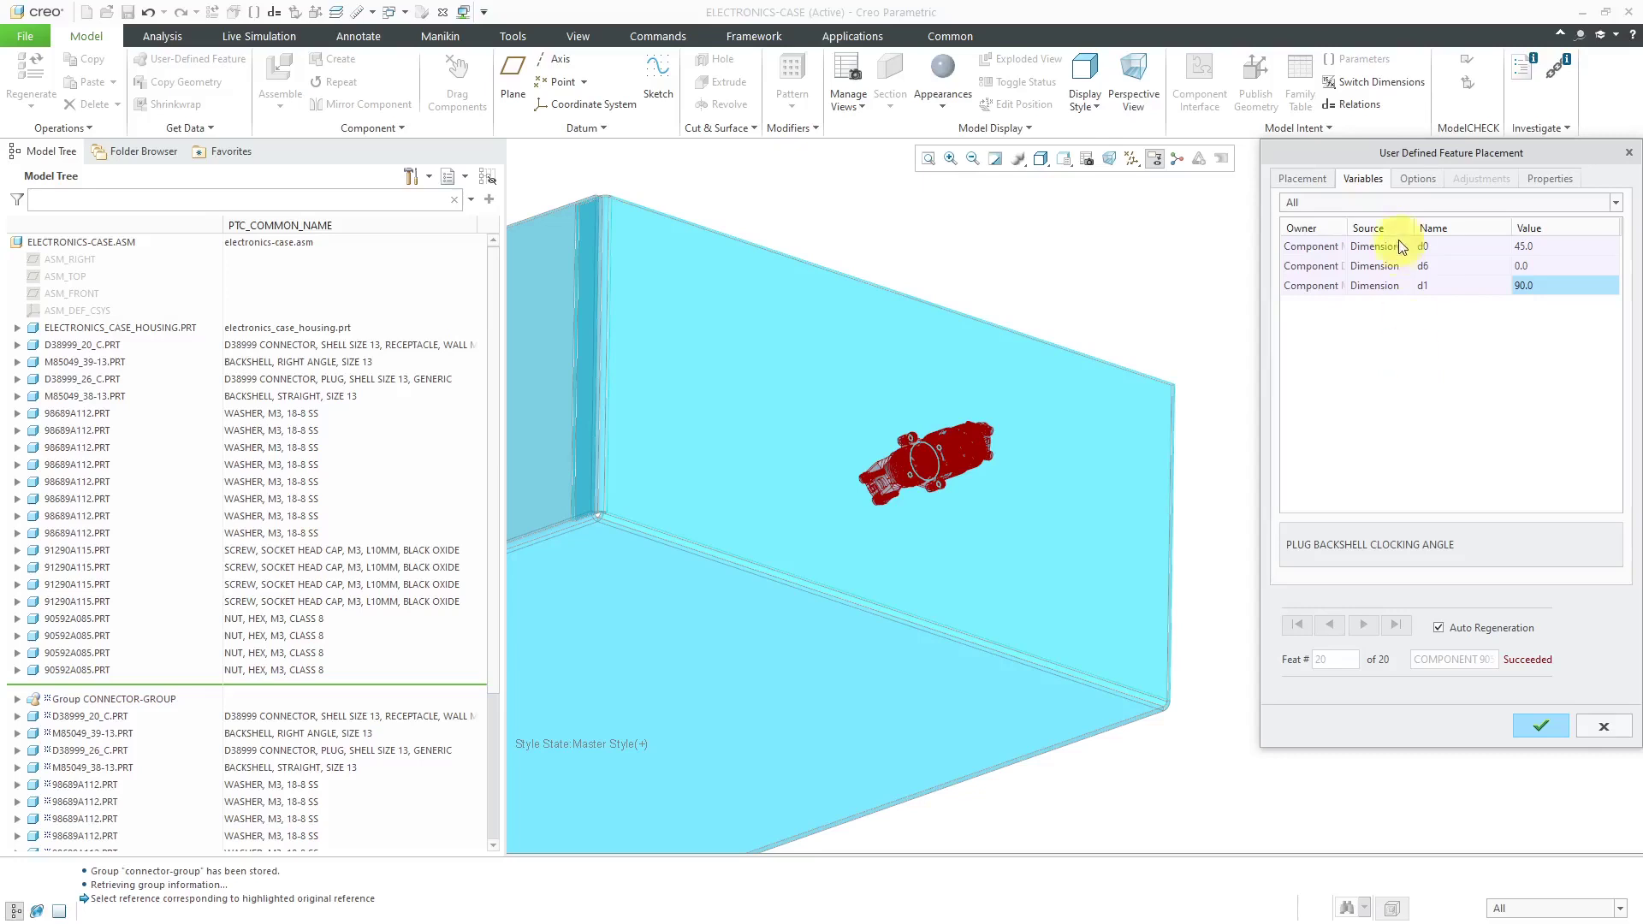
Review the UDF scaling options and confirm the Properties name reads CONNECTOR-GROUP.
{"action": "left_click", "coordinate": [1417, 178]}
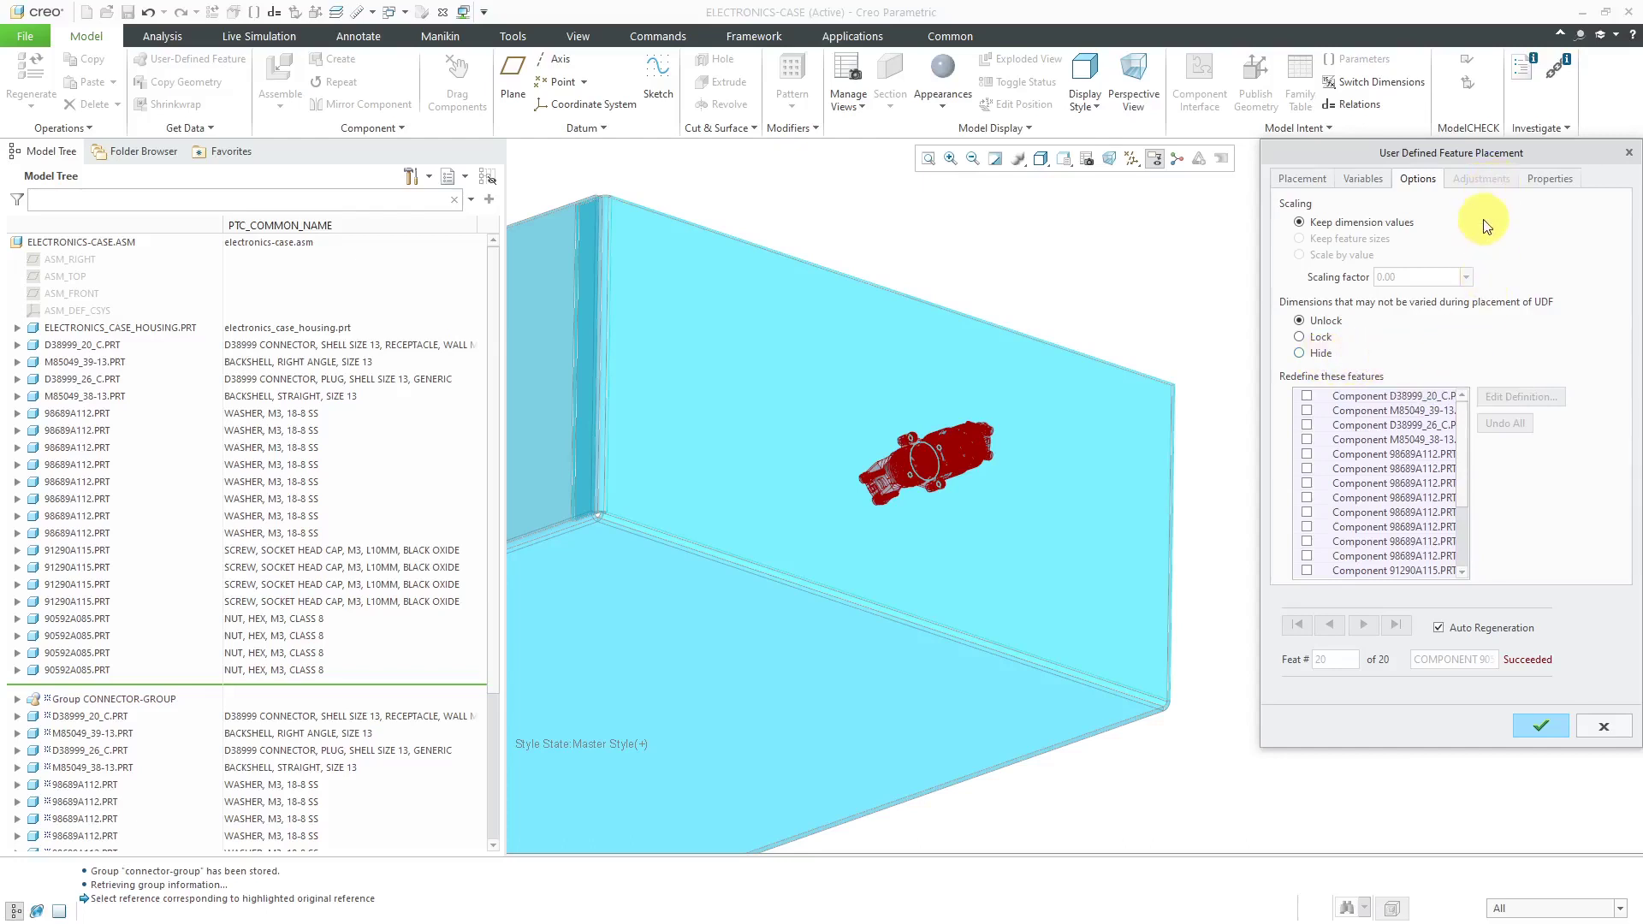
{"action": "left_click", "coordinate": [1555, 178]}
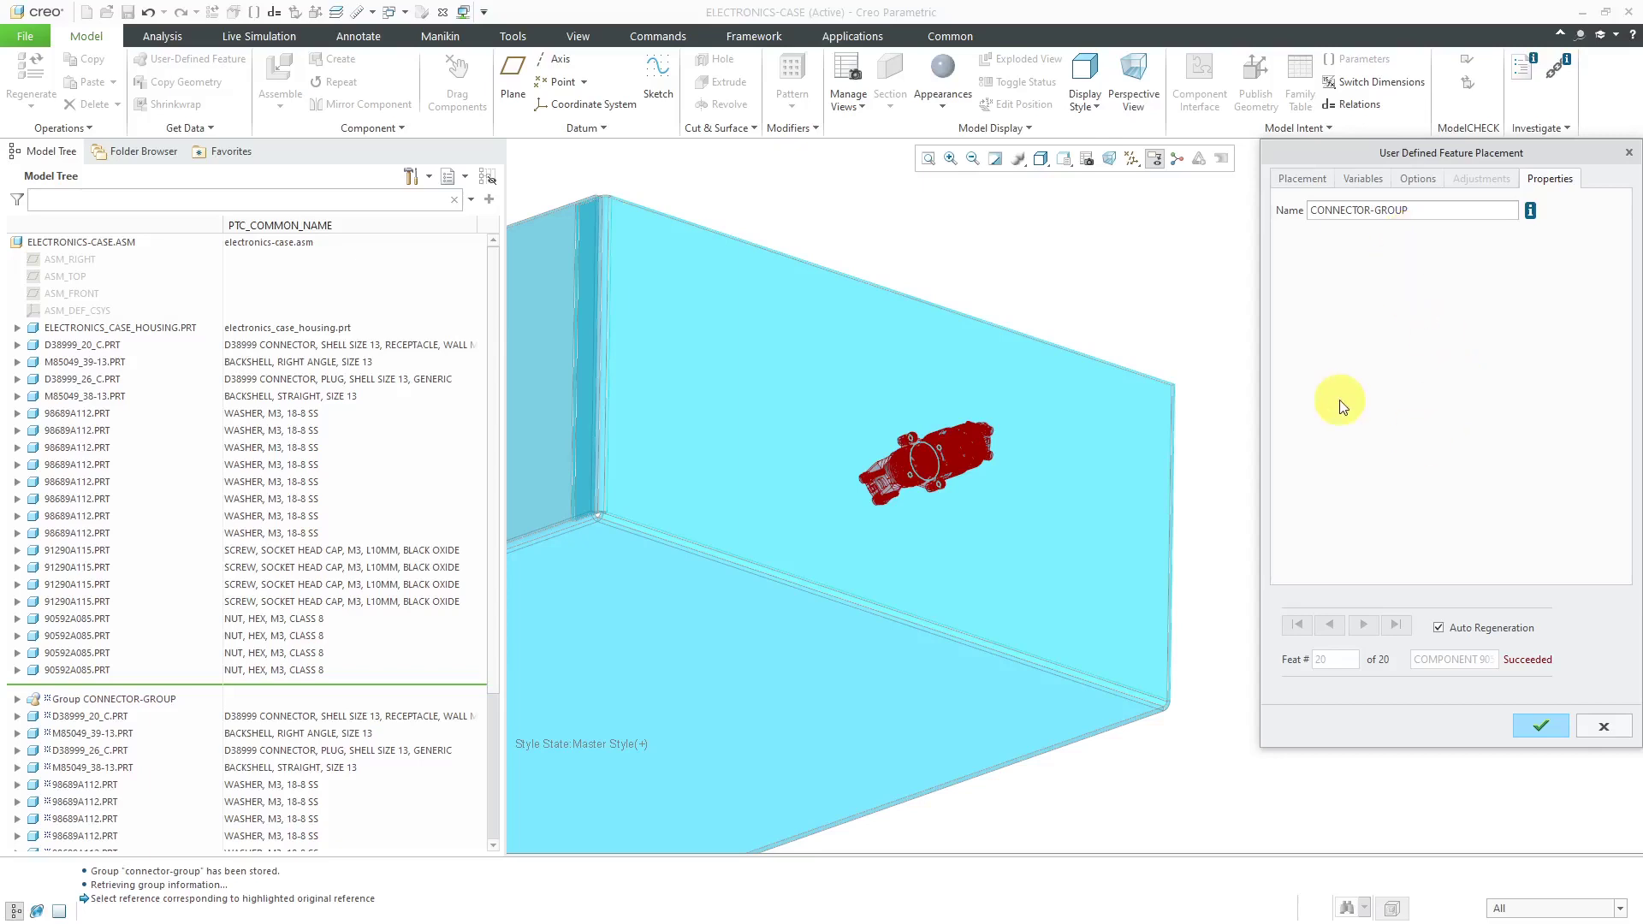
Finish the connector-group placement and expand Group CONNECTOR-GROUP in the Model Tree.
{"action": "left_click", "coordinate": [1541, 729]}
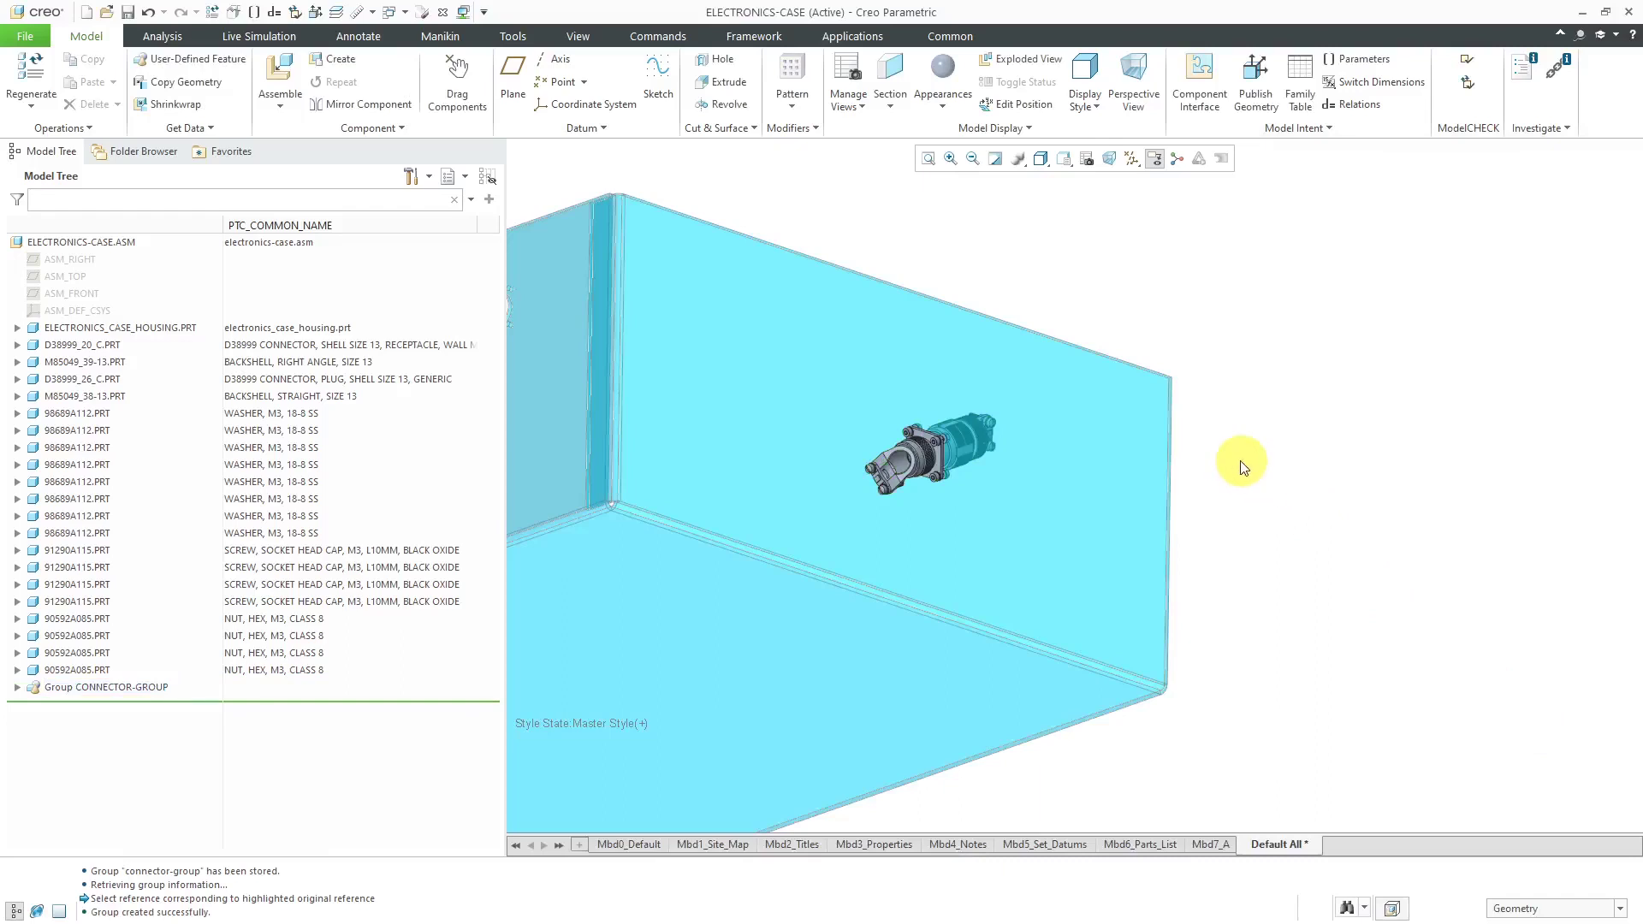
{"action": "middle_click_drag", "start_coordinate": [1221, 459], "coordinate": [1105, 505]}
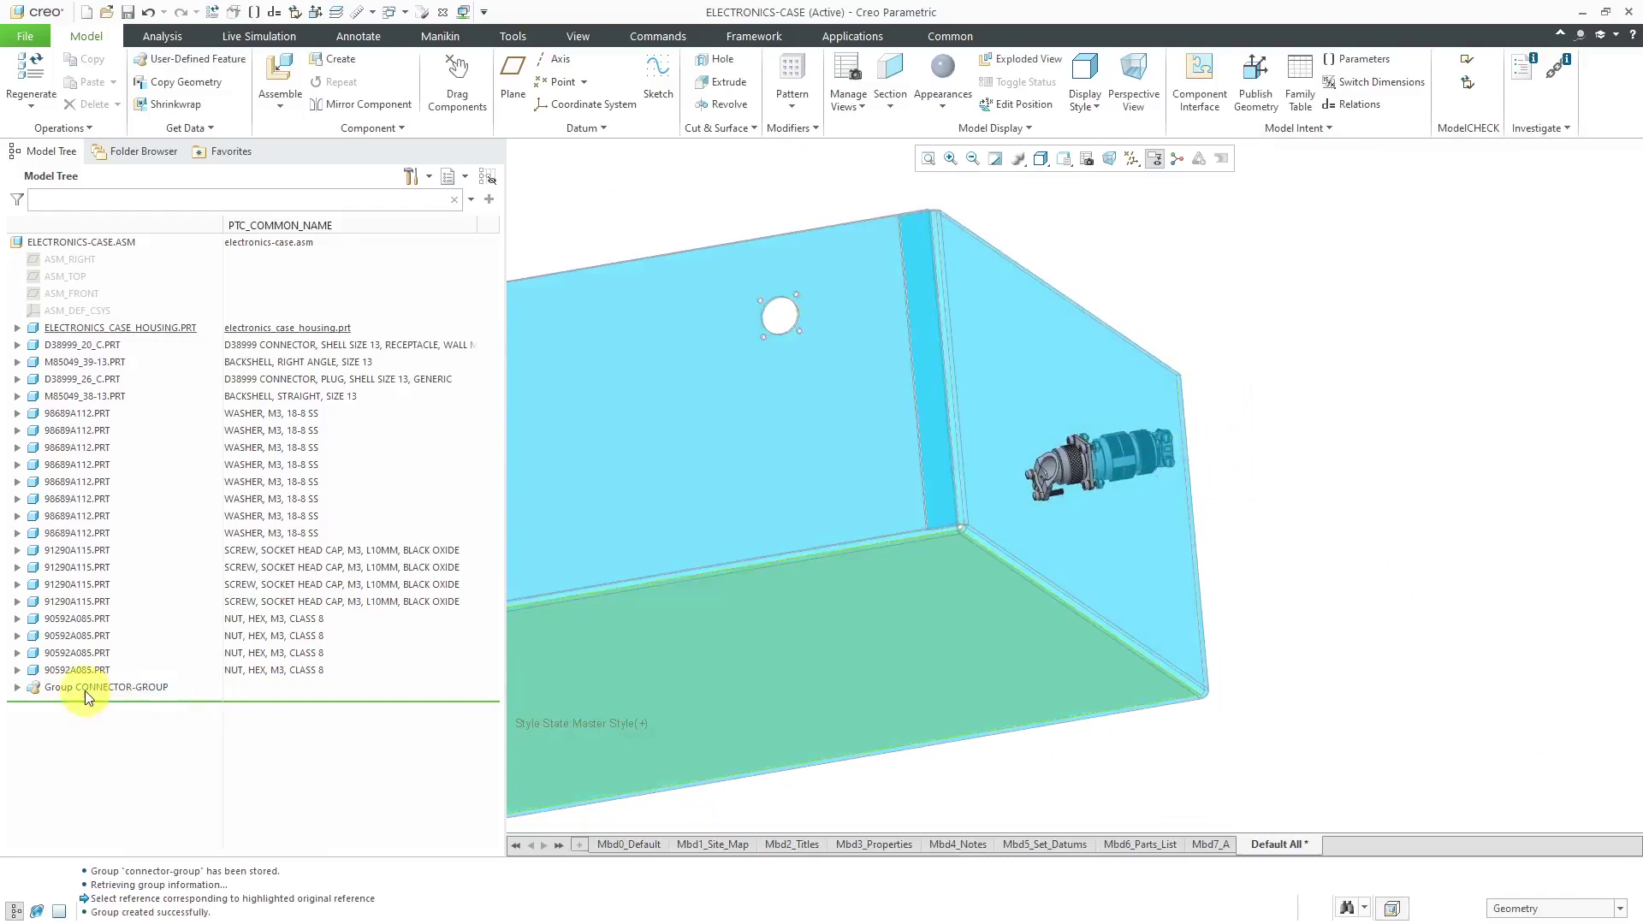
{"action": "left_click", "coordinate": [17, 687]}
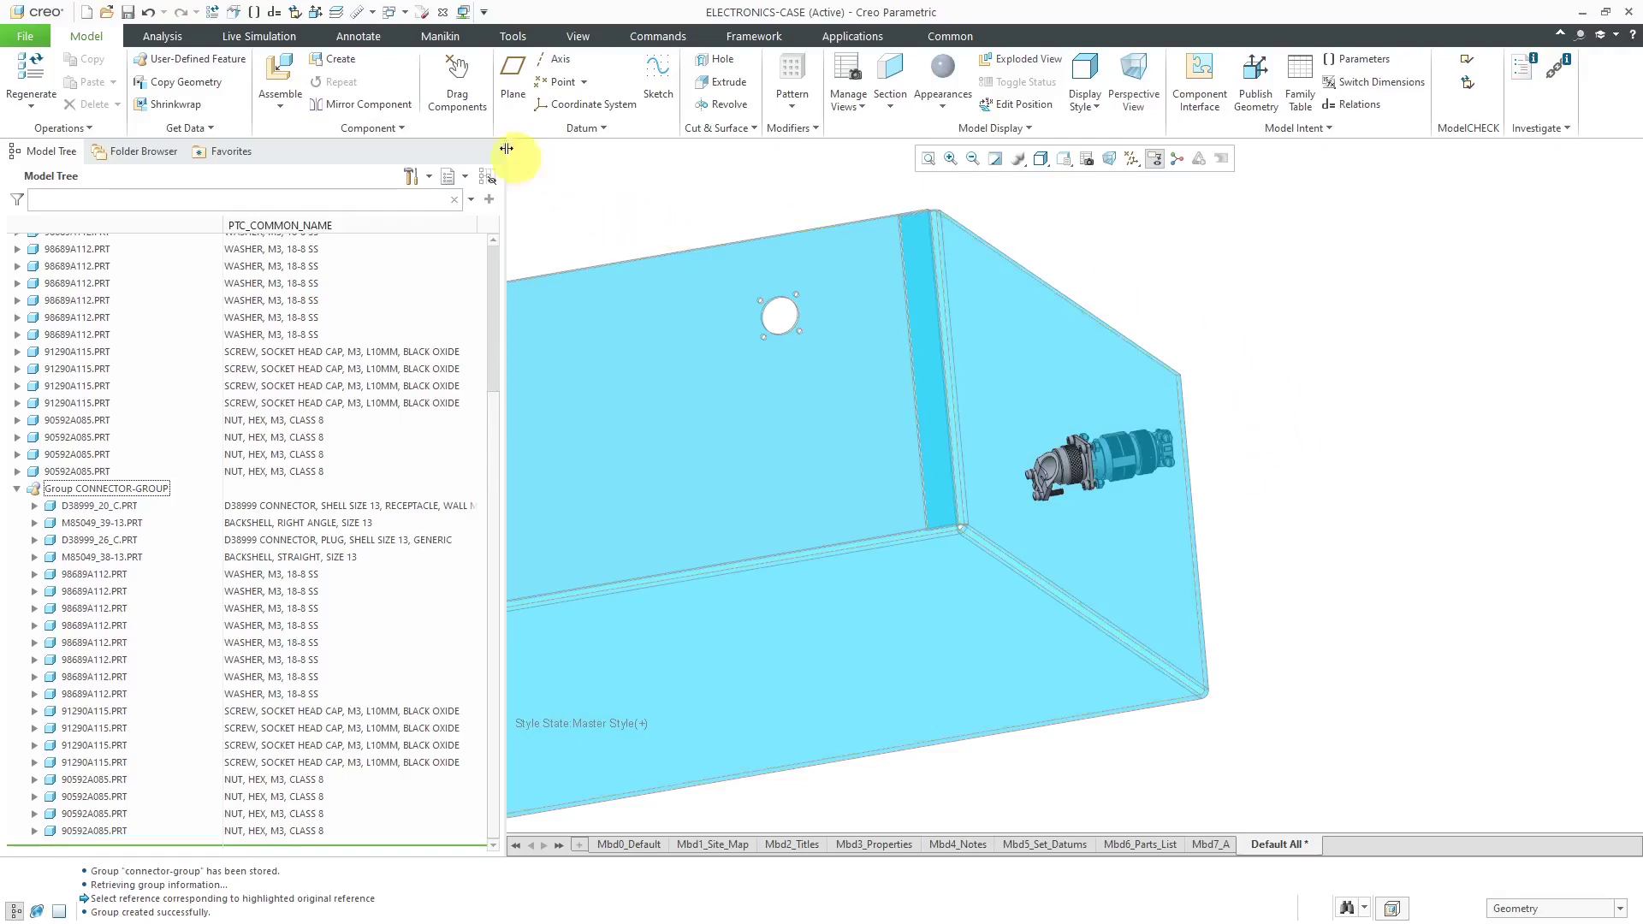
{"action": "left_click", "coordinate": [406, 13]}
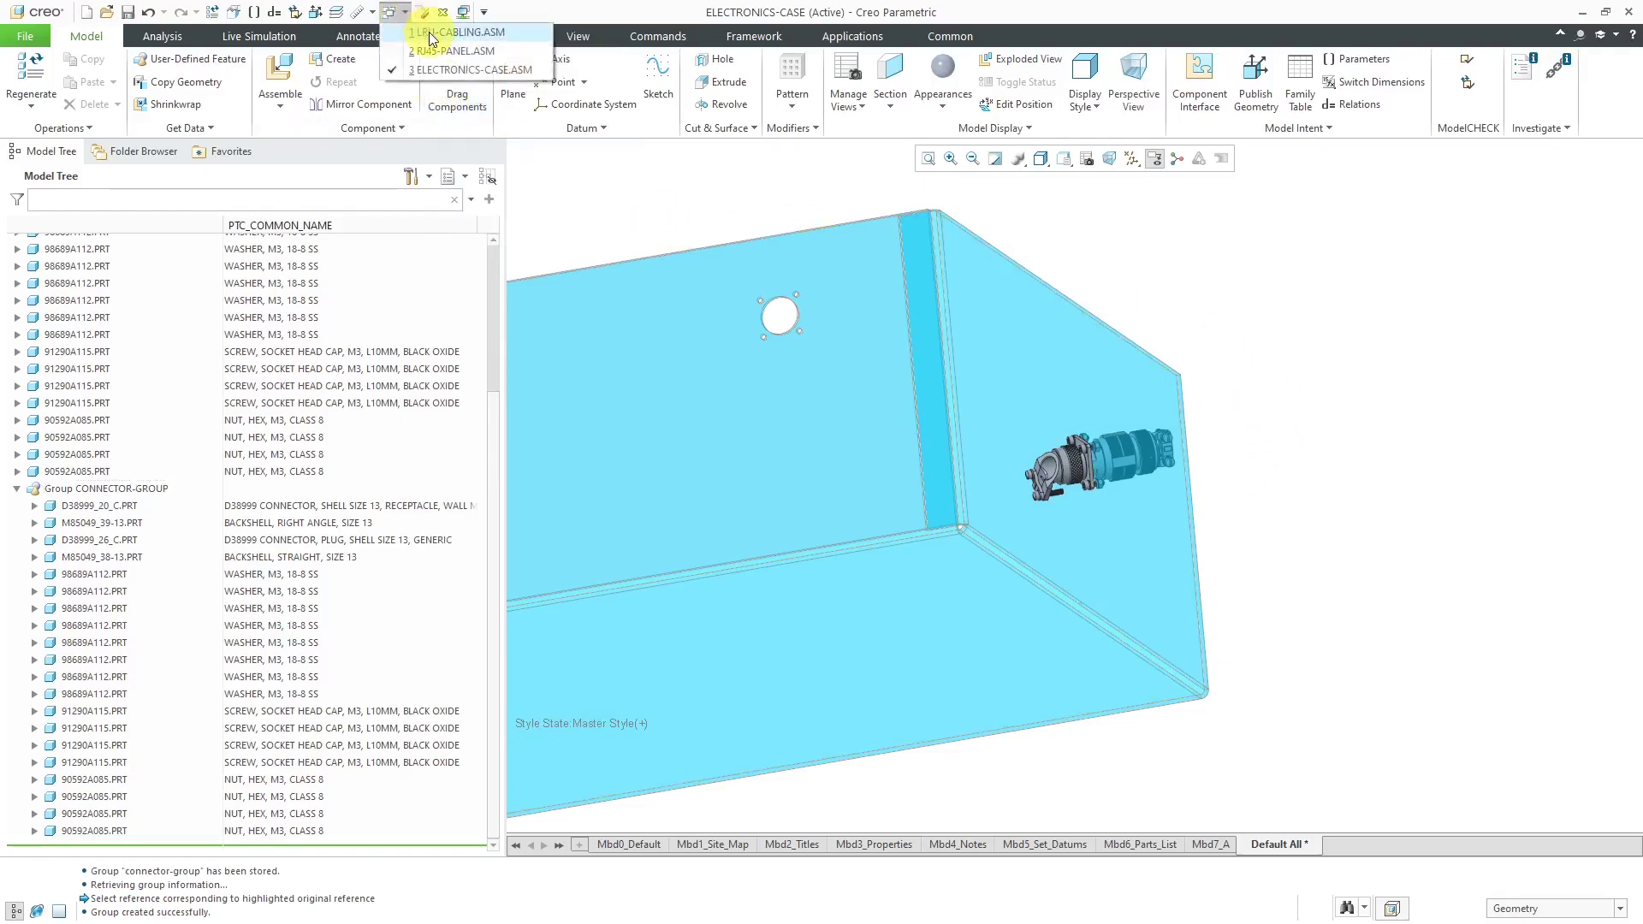
Switch to the LRU-CABLING assembly window and activate the CASING part.
{"action": "left_click", "coordinate": [431, 35]}
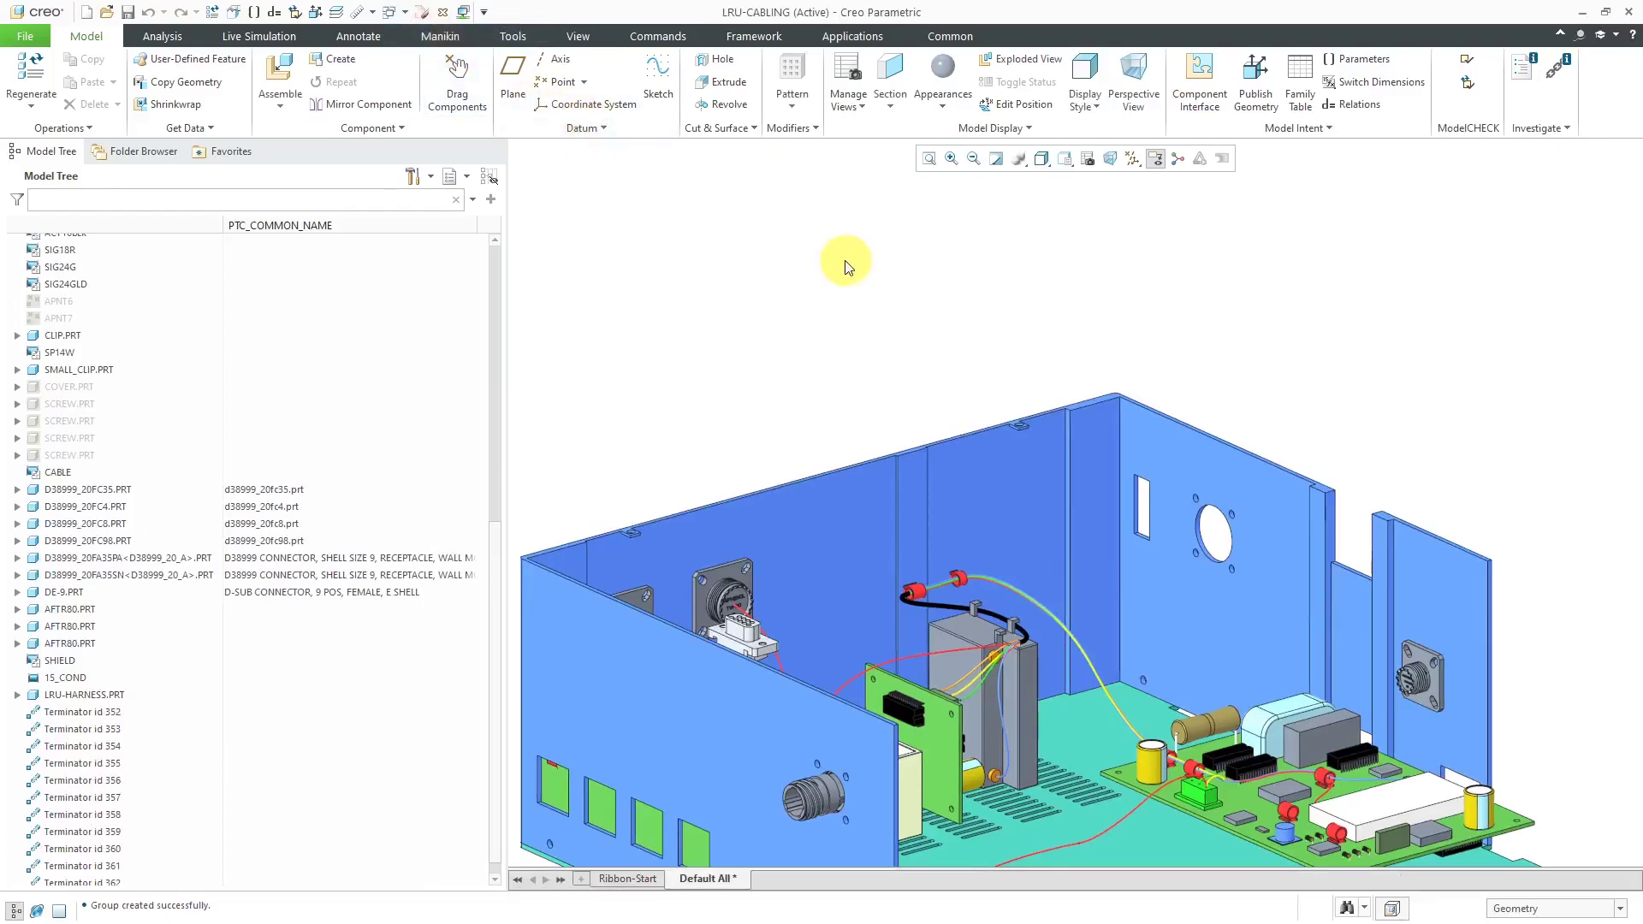
{"action": "scroll", "coordinate": [884, 295], "scroll_direction": "down", "scroll_amount": 1}
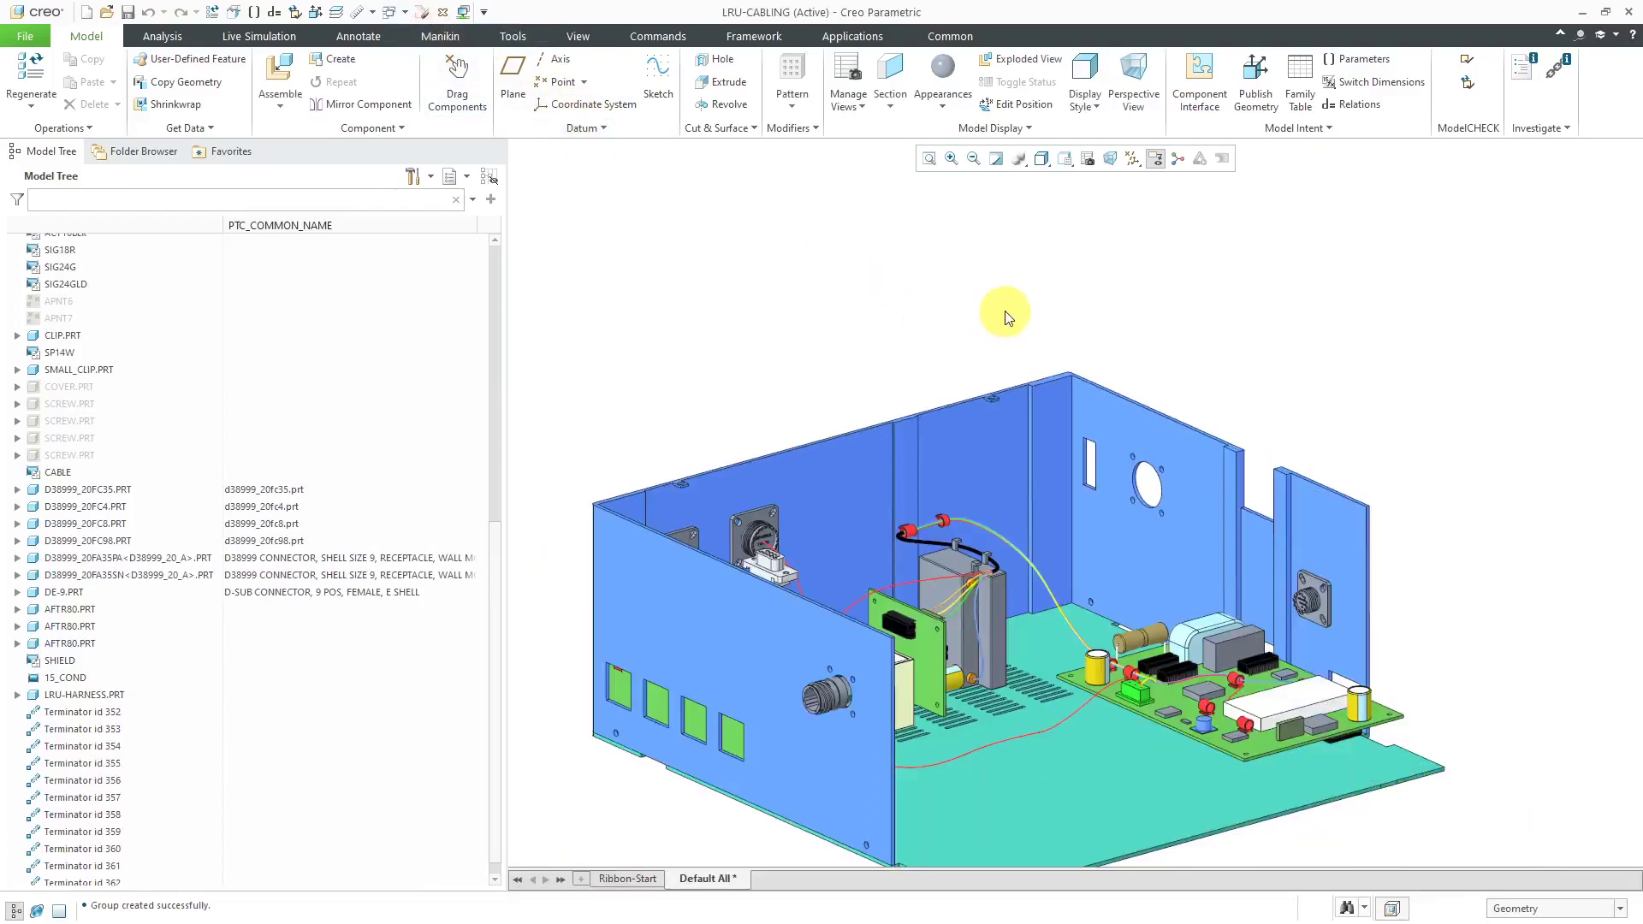
{"action": "mouse_move", "coordinate": [1038, 308]}
{"action": "middle_mouse_down"}
{"action": "mouse_move", "coordinate": [976, 293]}
{"action": "mouse_move", "coordinate": [939, 367]}
{"action": "mouse_move", "coordinate": [950, 304]}
{"action": "mouse_move", "coordinate": [964, 325]}
{"action": "middle_mouse_up"}
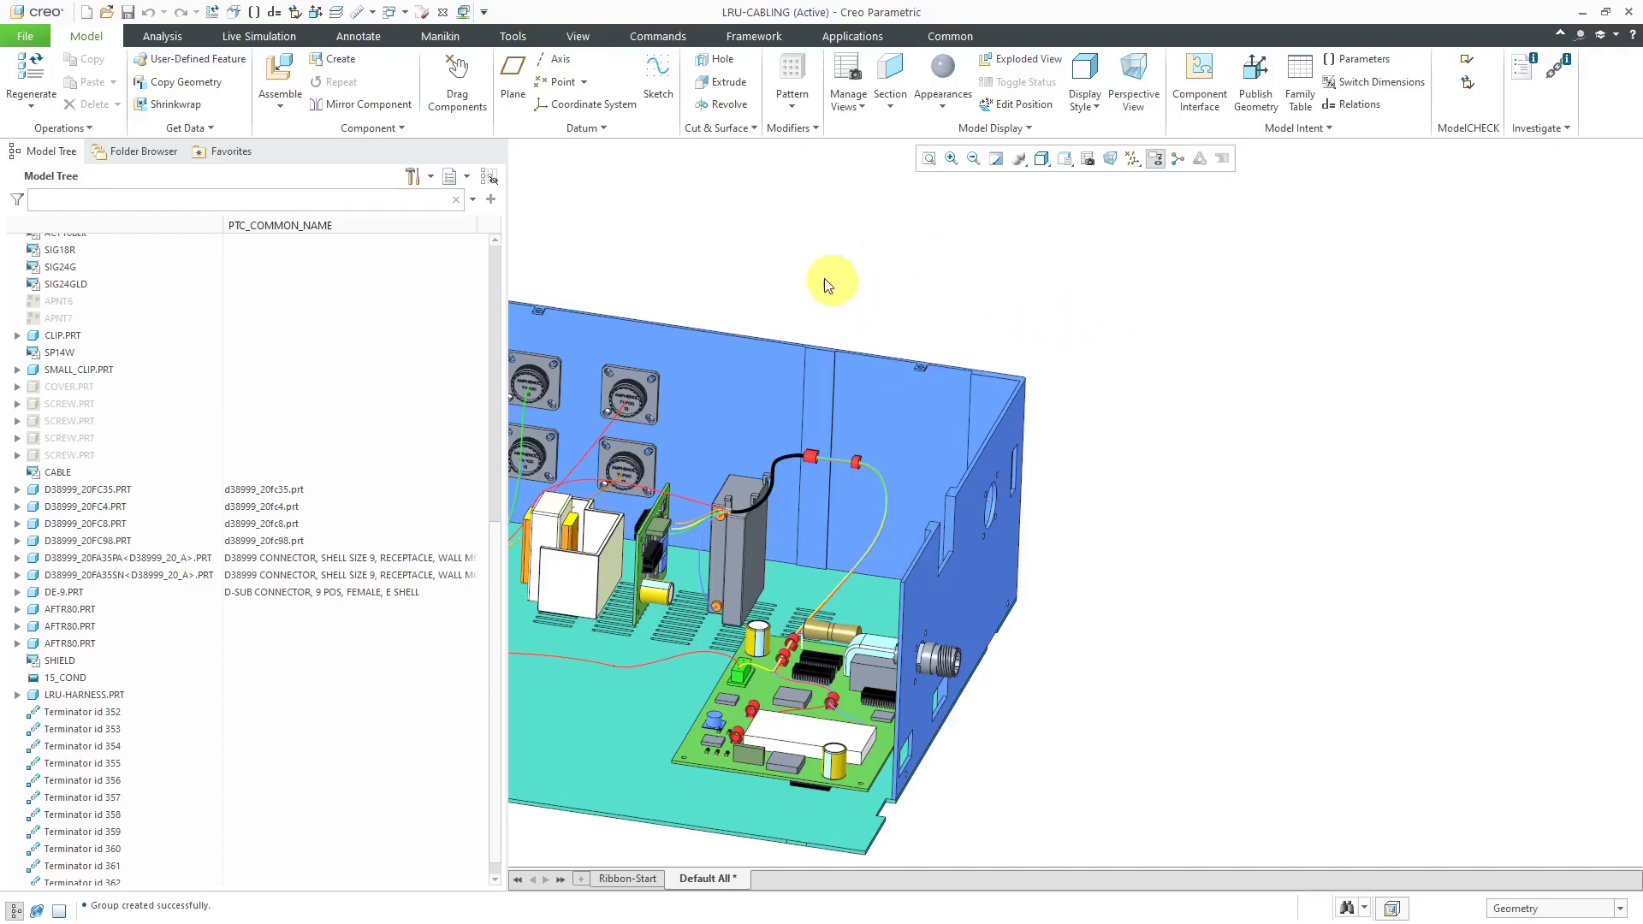
{"action": "left_click", "coordinate": [517, 36]}
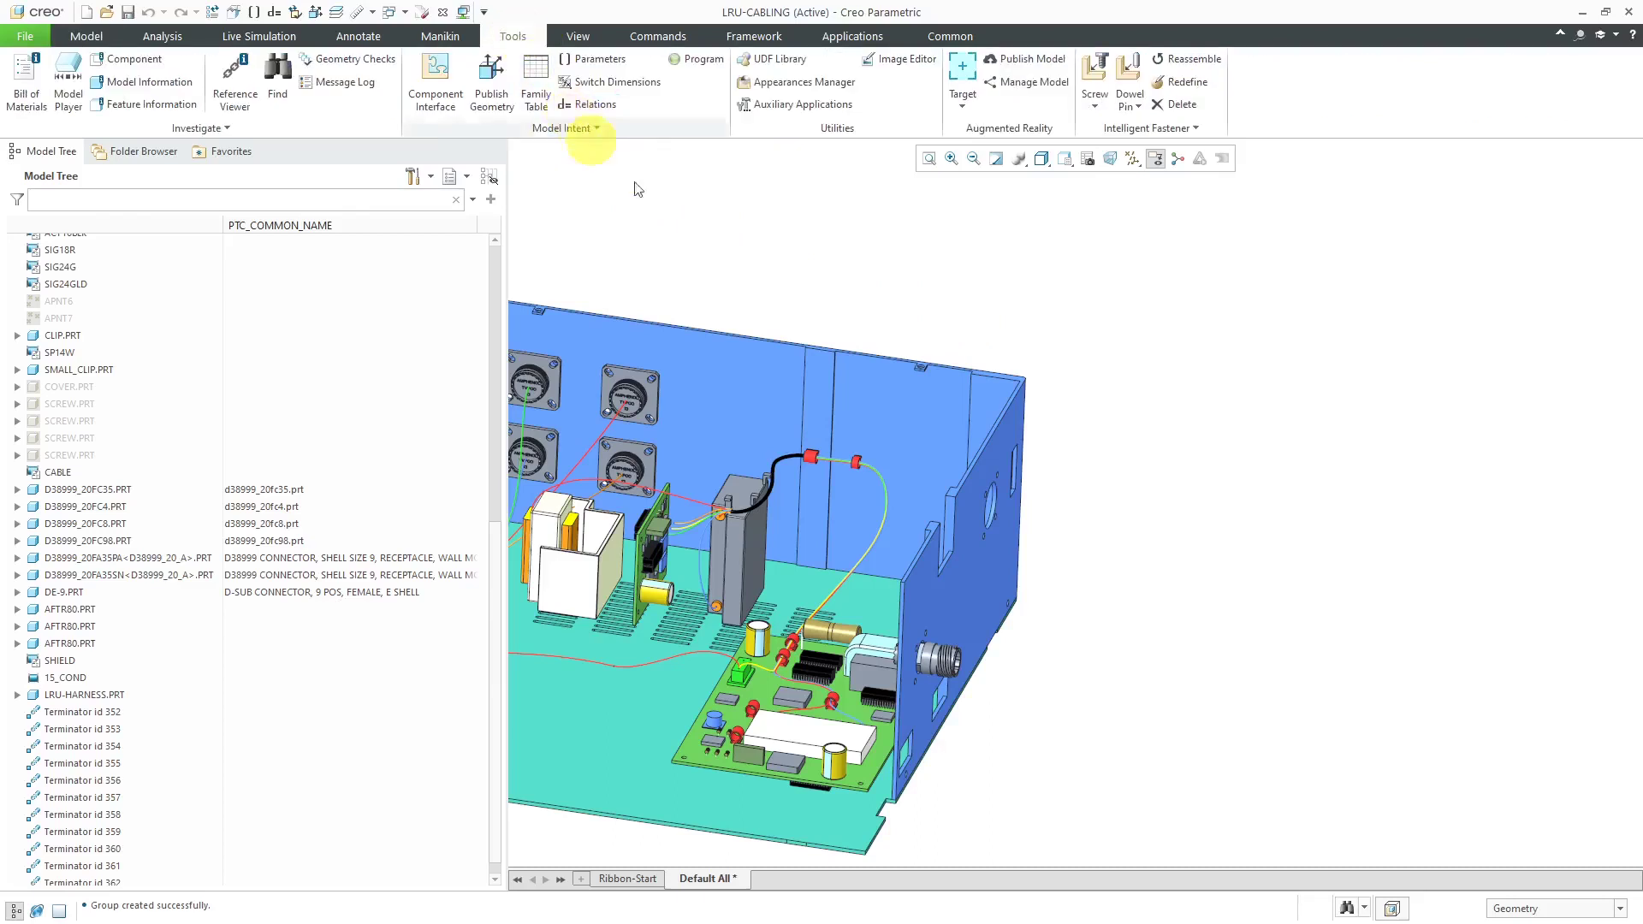
{"action": "scroll", "coordinate": [126, 346], "scroll_direction": "up", "scroll_amount": 2}
{"action": "scroll", "coordinate": [126, 342], "scroll_direction": "up", "scroll_amount": 9}
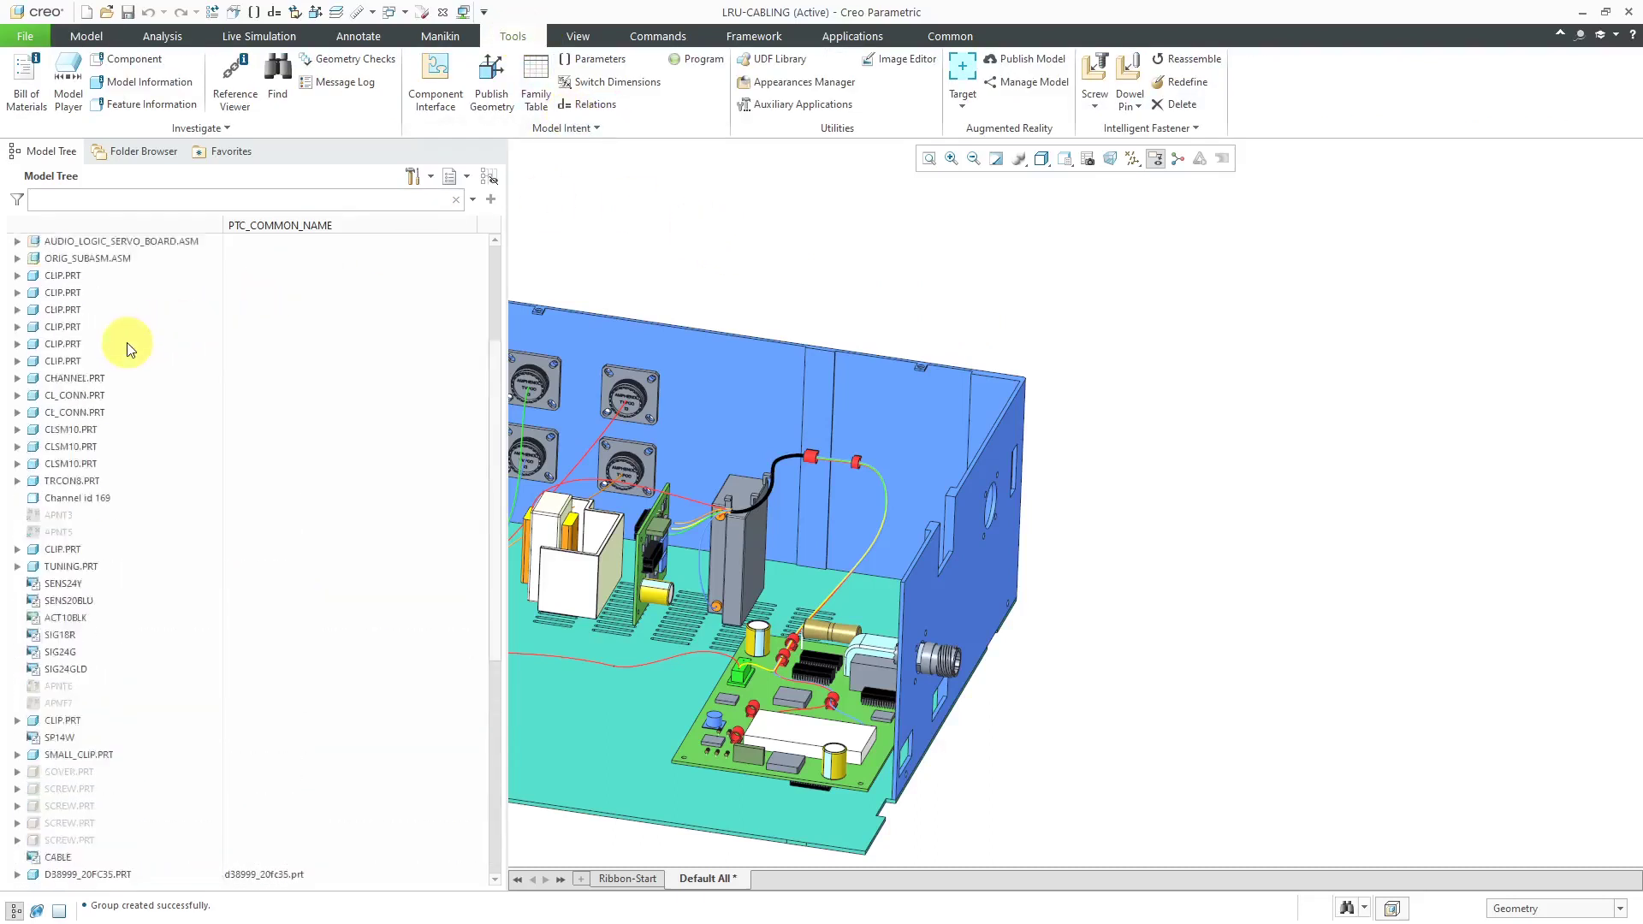
{"action": "left_click", "coordinate": [901, 396]}
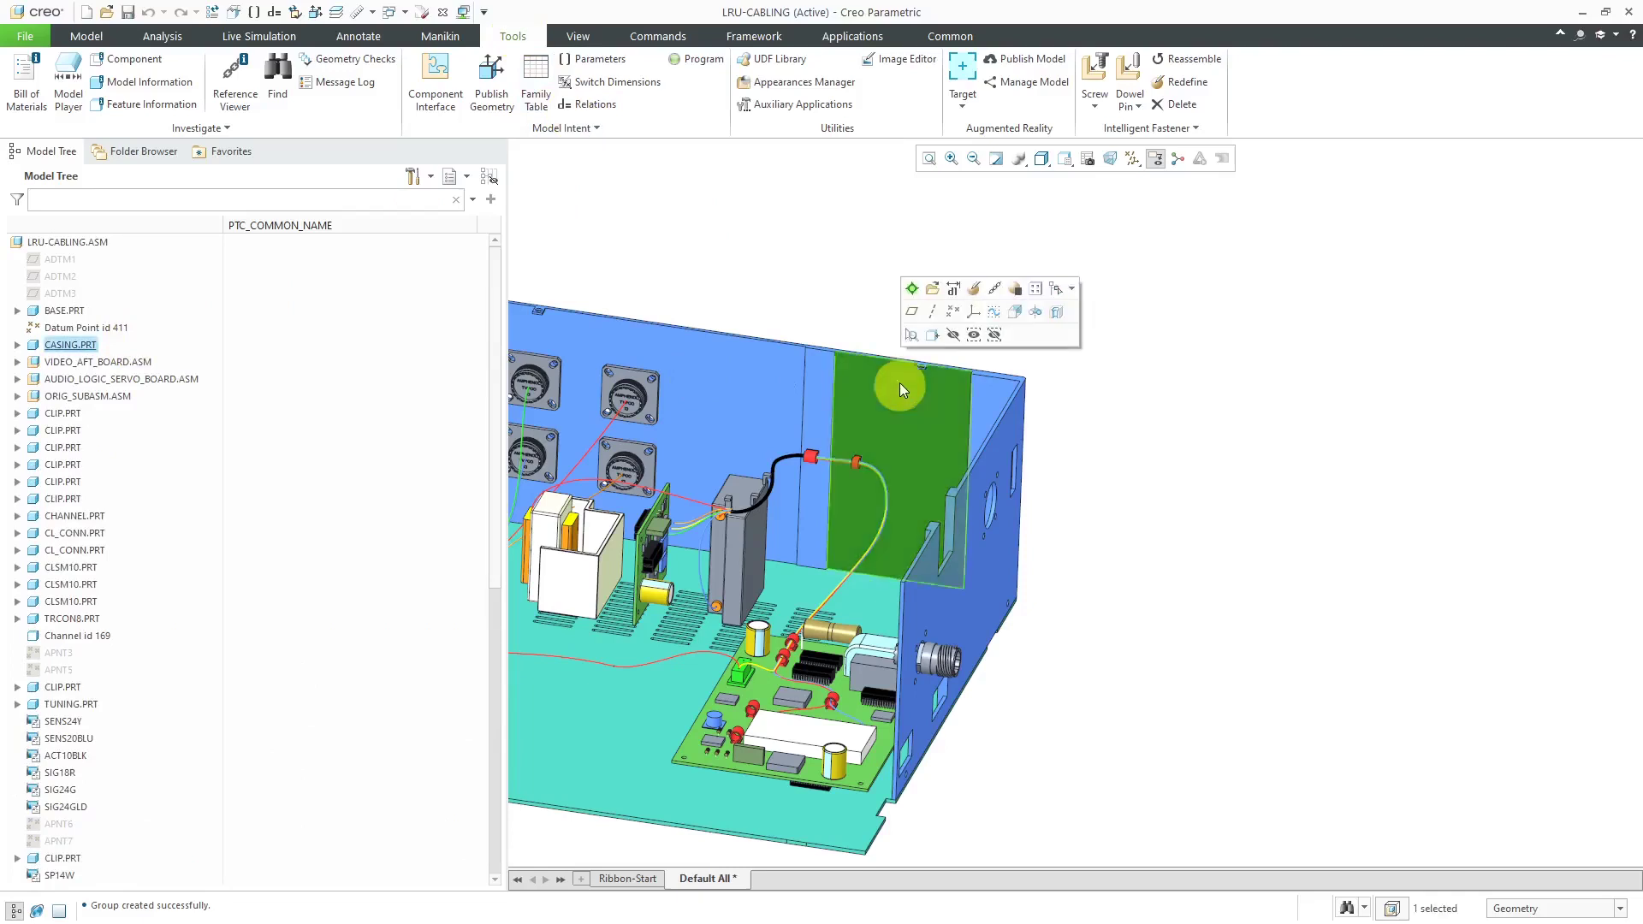
{"action": "left_click", "coordinate": [914, 289]}
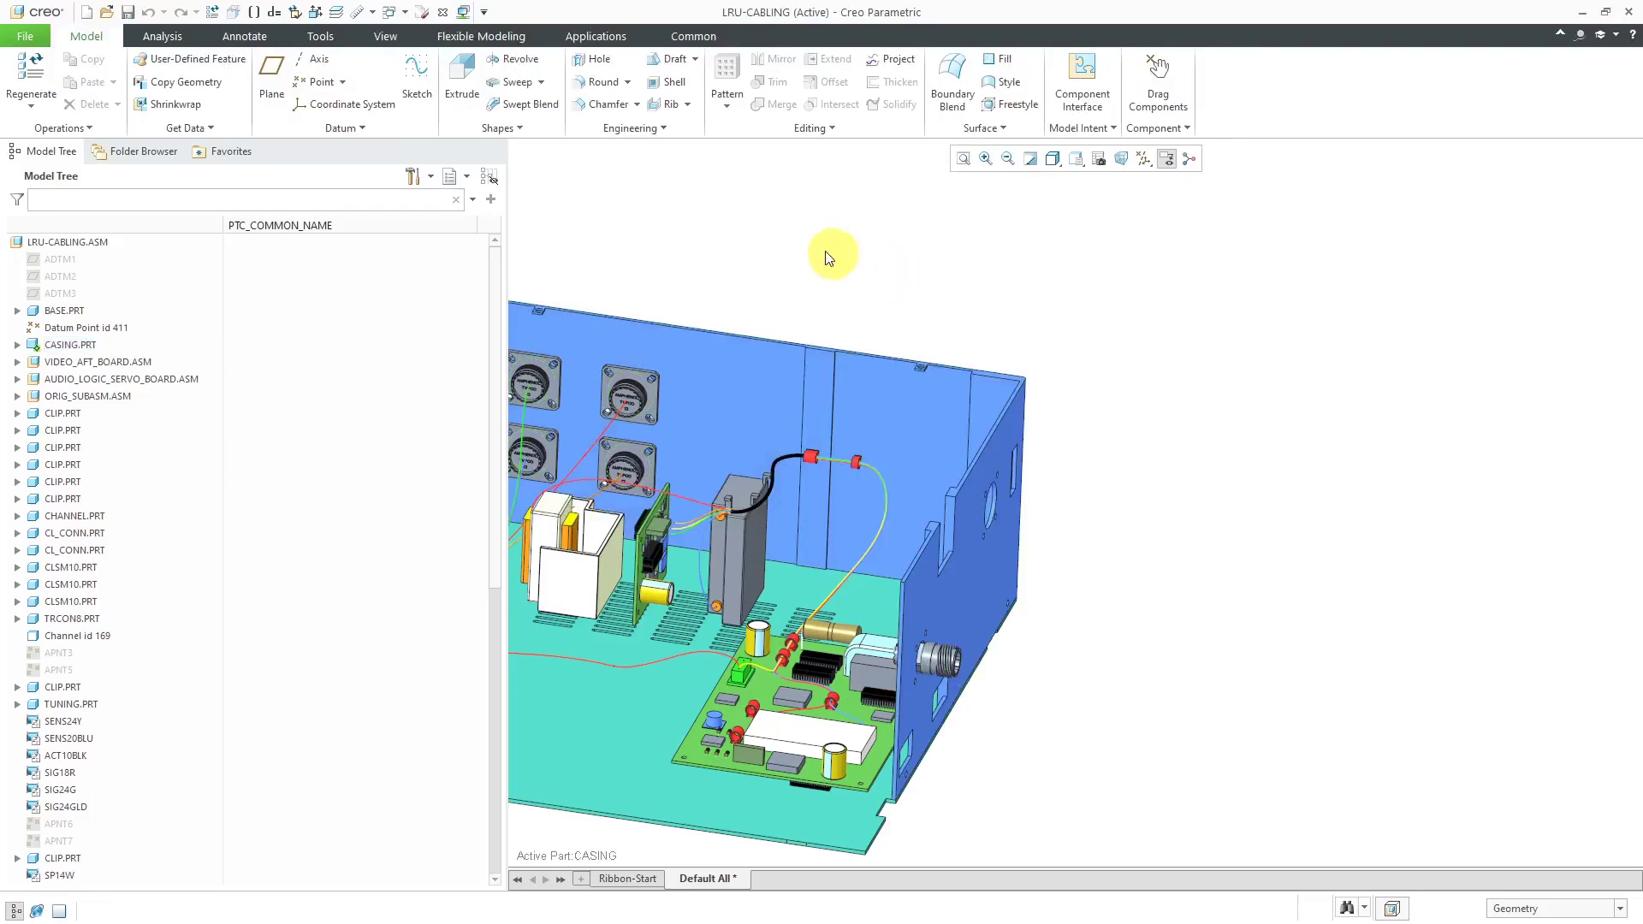
Start inserting the REAR_C instance of the panel_cutout.gph user-defined feature.
{"action": "left_click", "coordinate": [223, 63]}
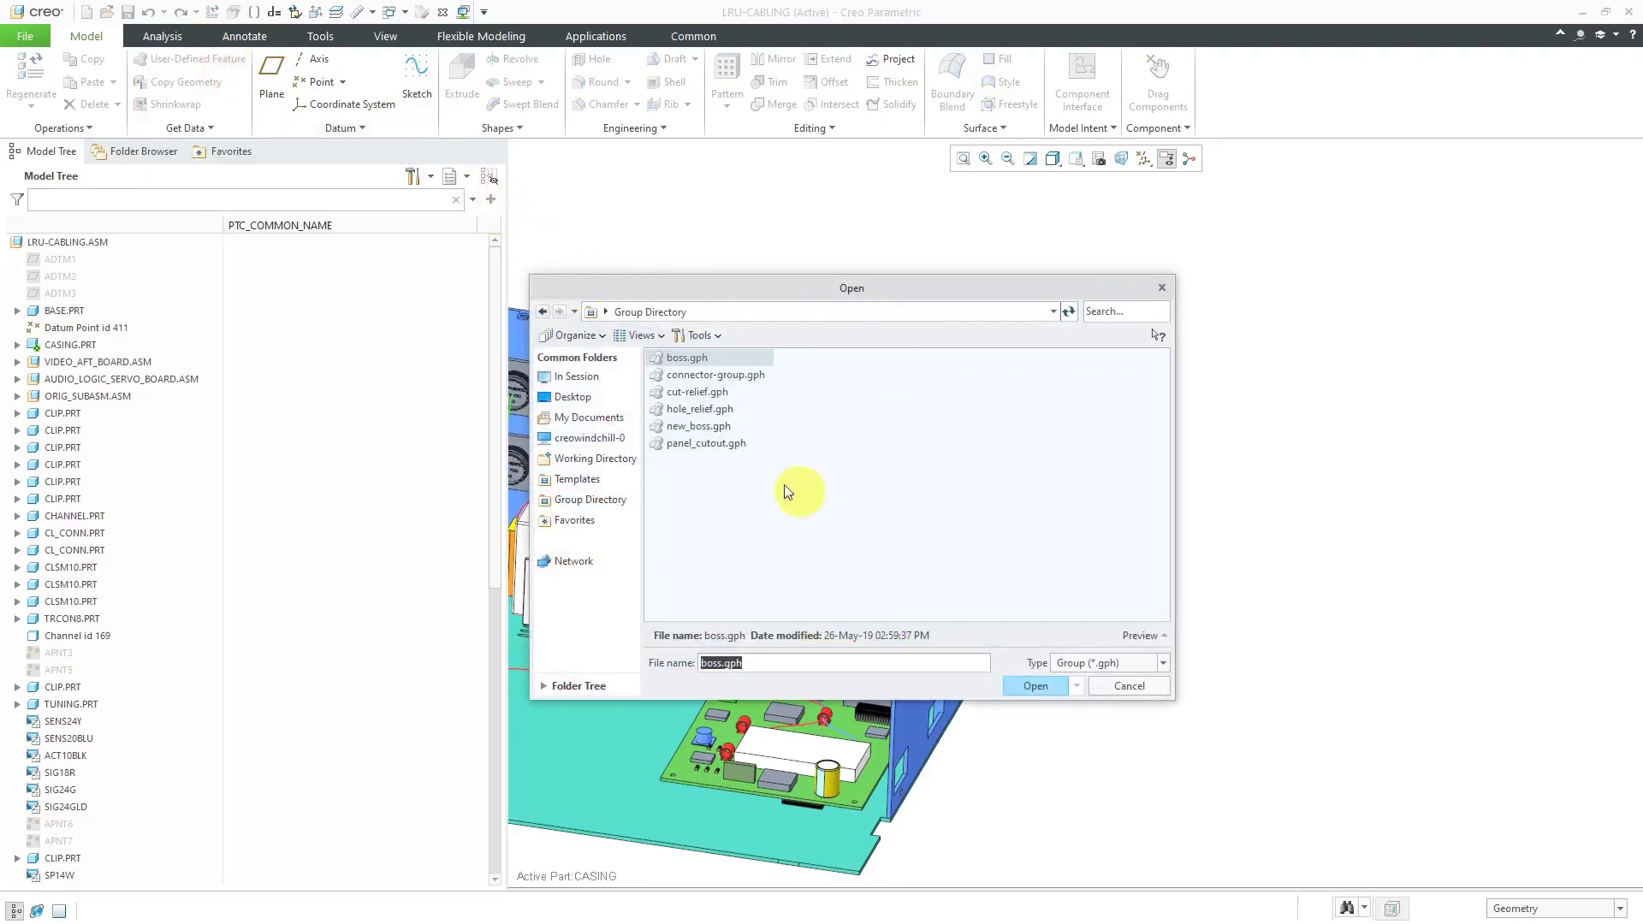
{"action": "left_click", "coordinate": [714, 444]}
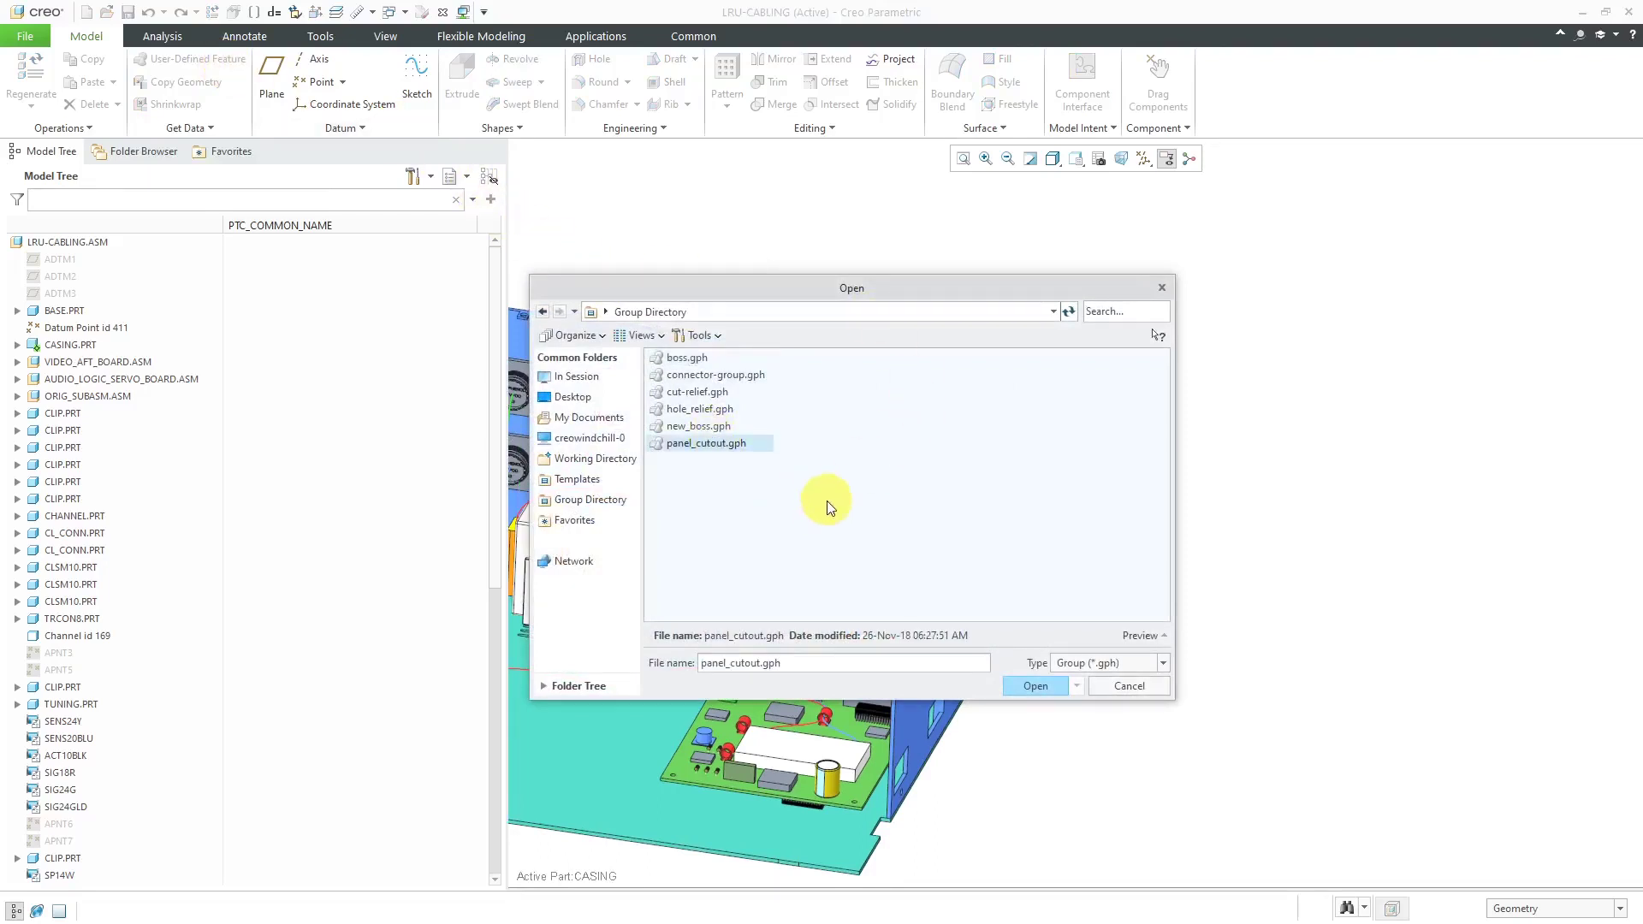
{"action": "left_click", "coordinate": [1030, 687]}
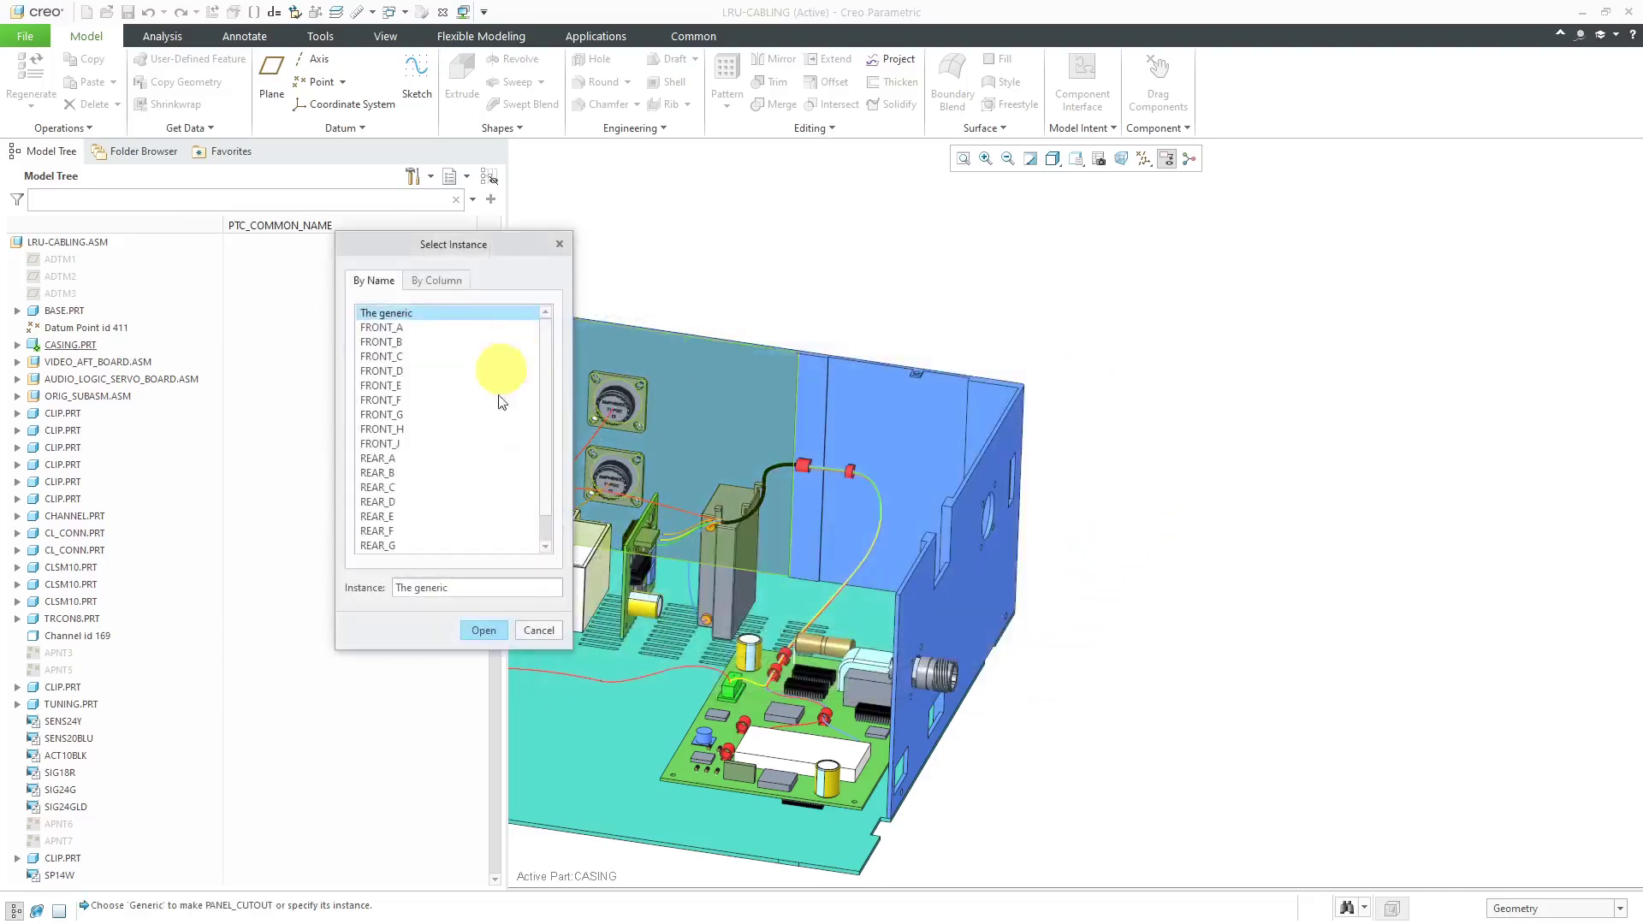
{"action": "left_click", "coordinate": [390, 488]}
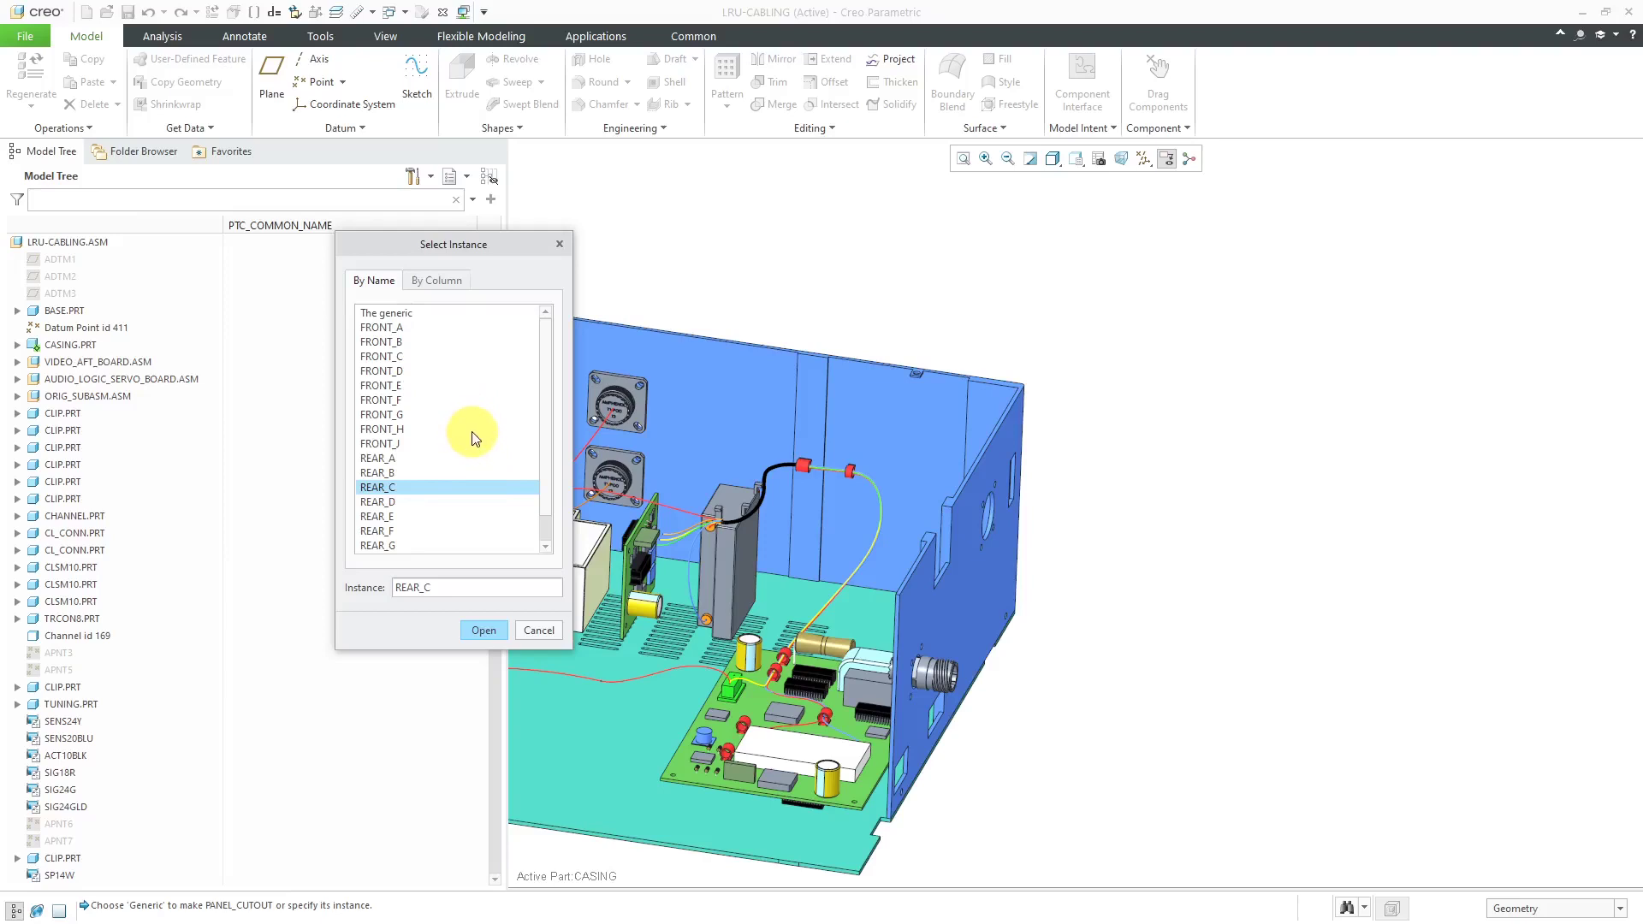
{"action": "left_click", "coordinate": [484, 632]}
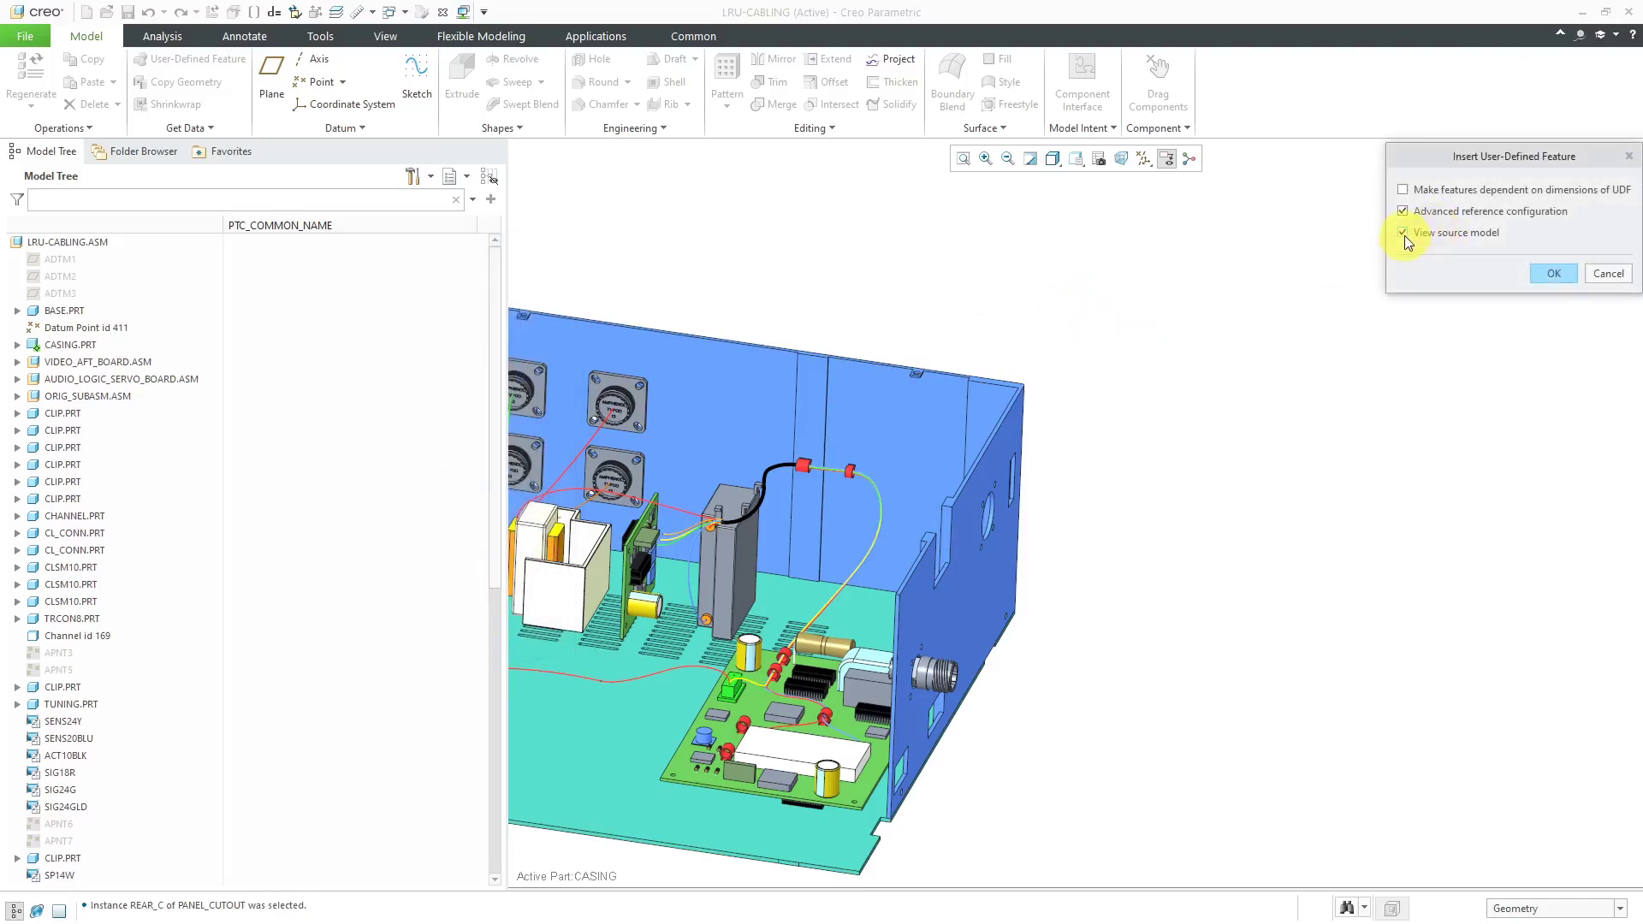
Place the cutout's coordinate system on the inner wall, offset from the top edge and side wall.
{"action": "left_click", "coordinate": [1551, 274]}
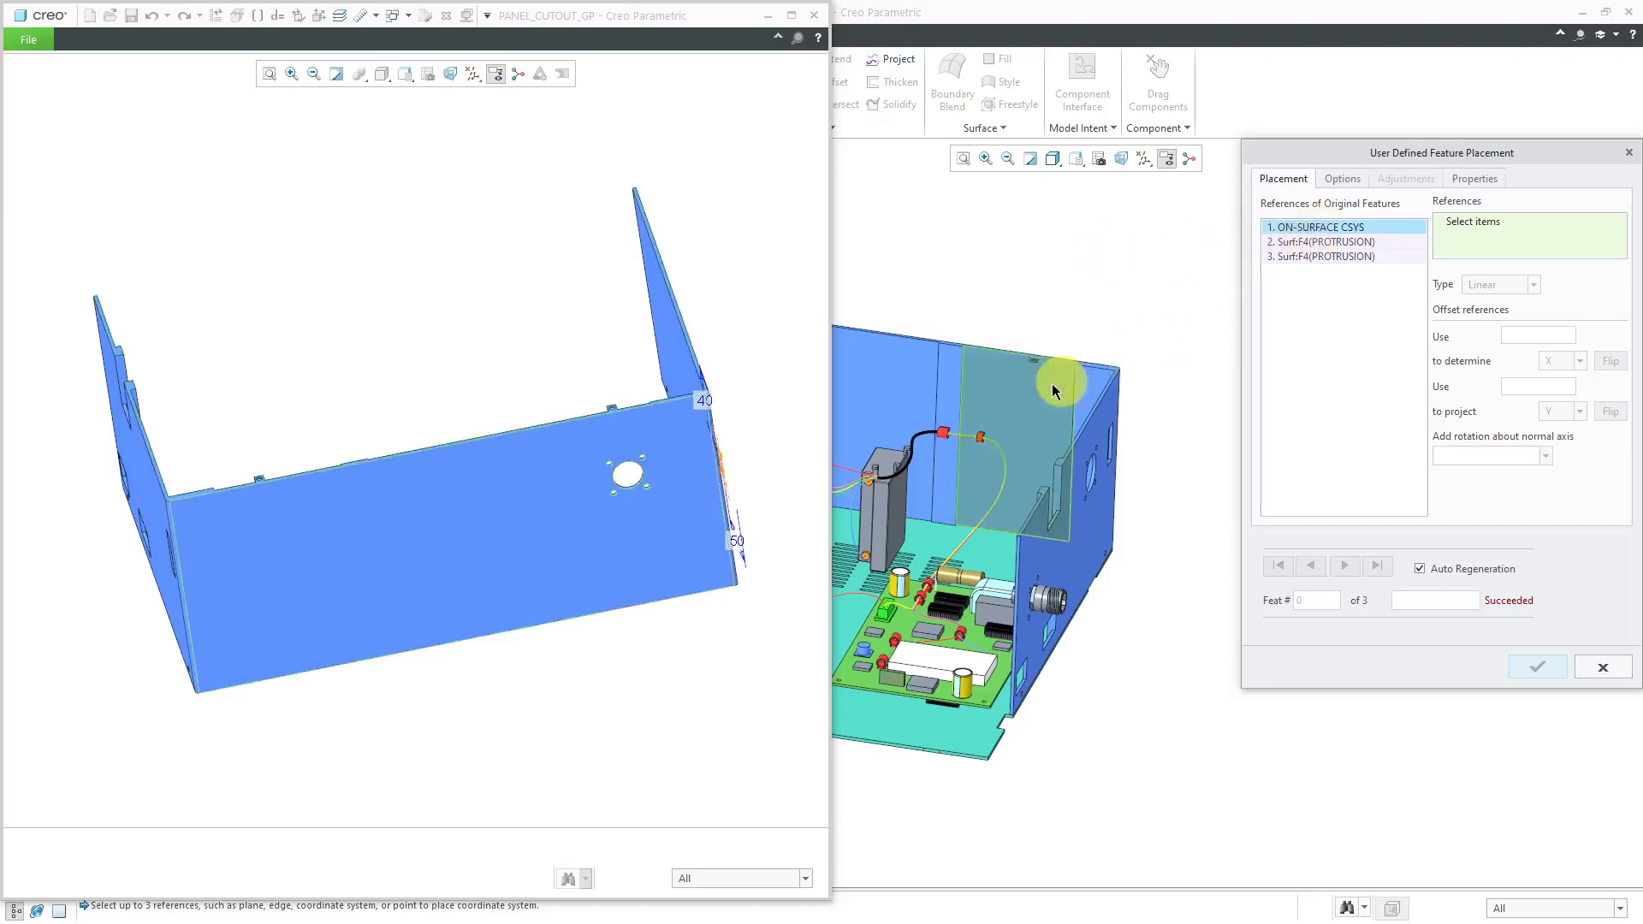
{"action": "left_click", "coordinate": [1010, 410]}
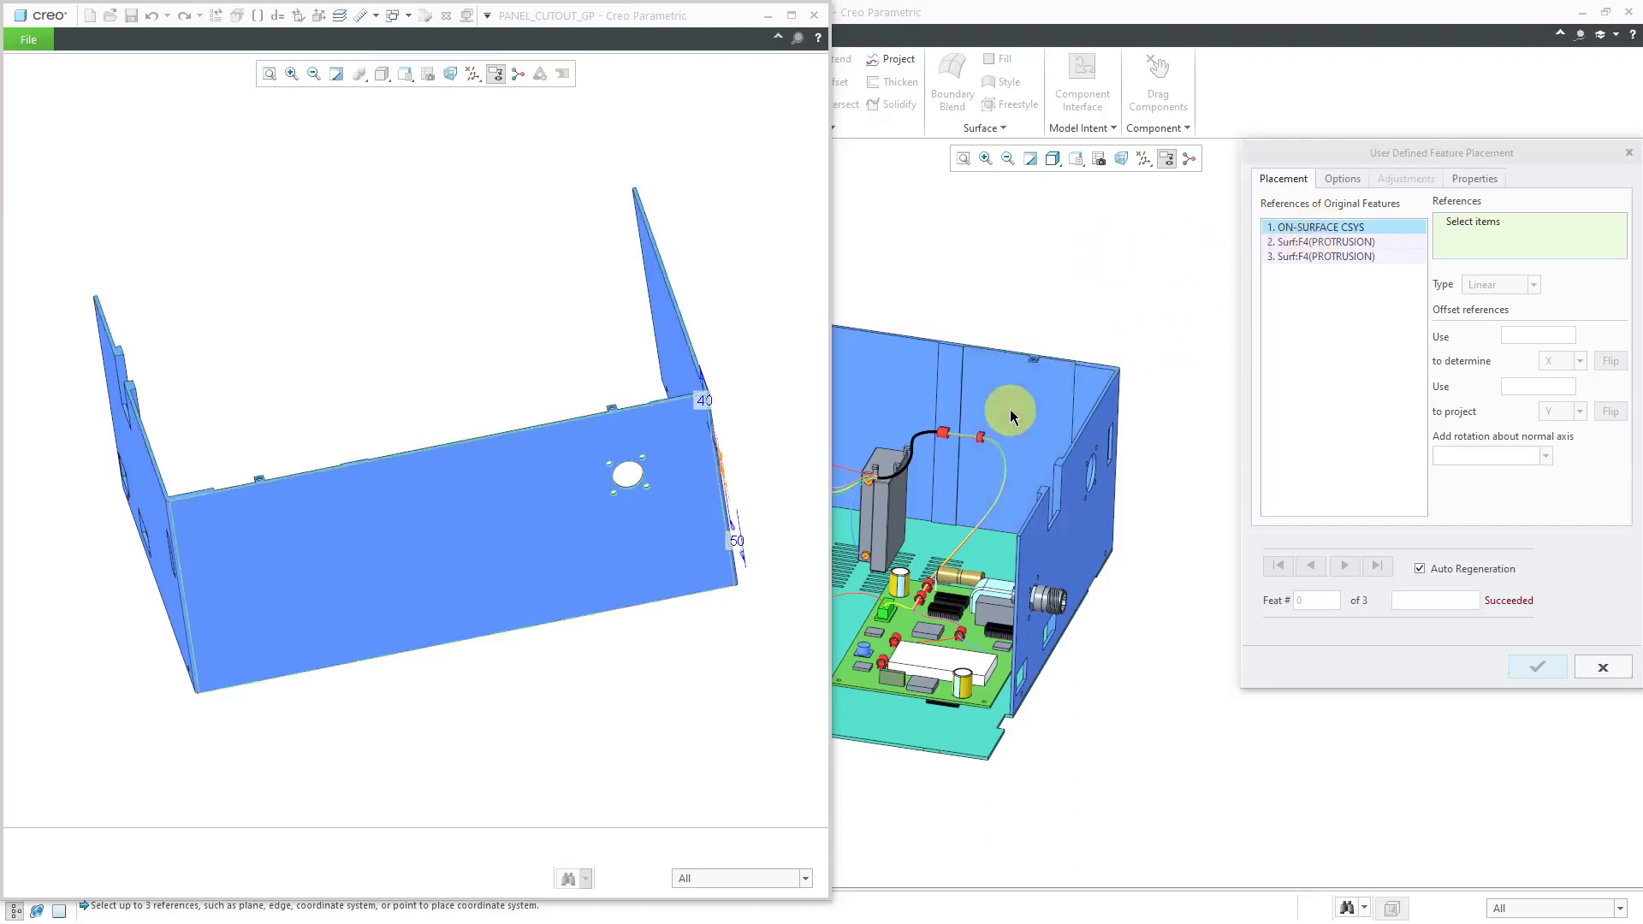
{"action": "middle_click_drag", "start_coordinate": [1053, 323], "coordinate": [1094, 322]}
{"action": "right_click", "coordinate": [1095, 319]}
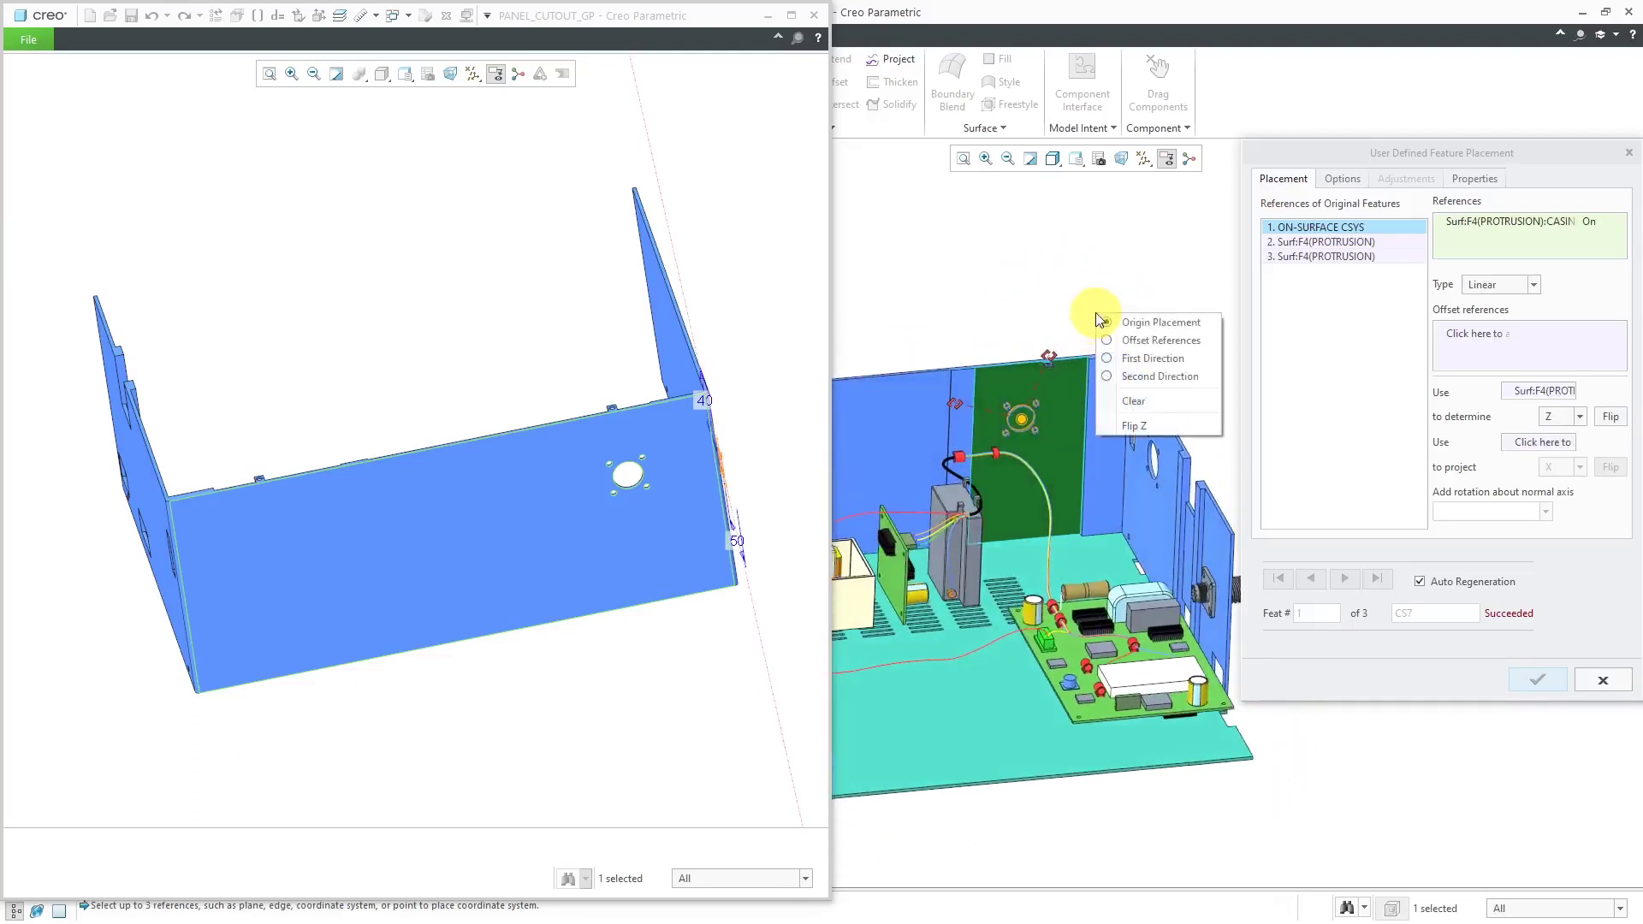
{"action": "left_click", "coordinate": [1160, 342]}
{"action": "middle_click_drag", "start_coordinate": [1144, 346], "coordinate": [1076, 363]}
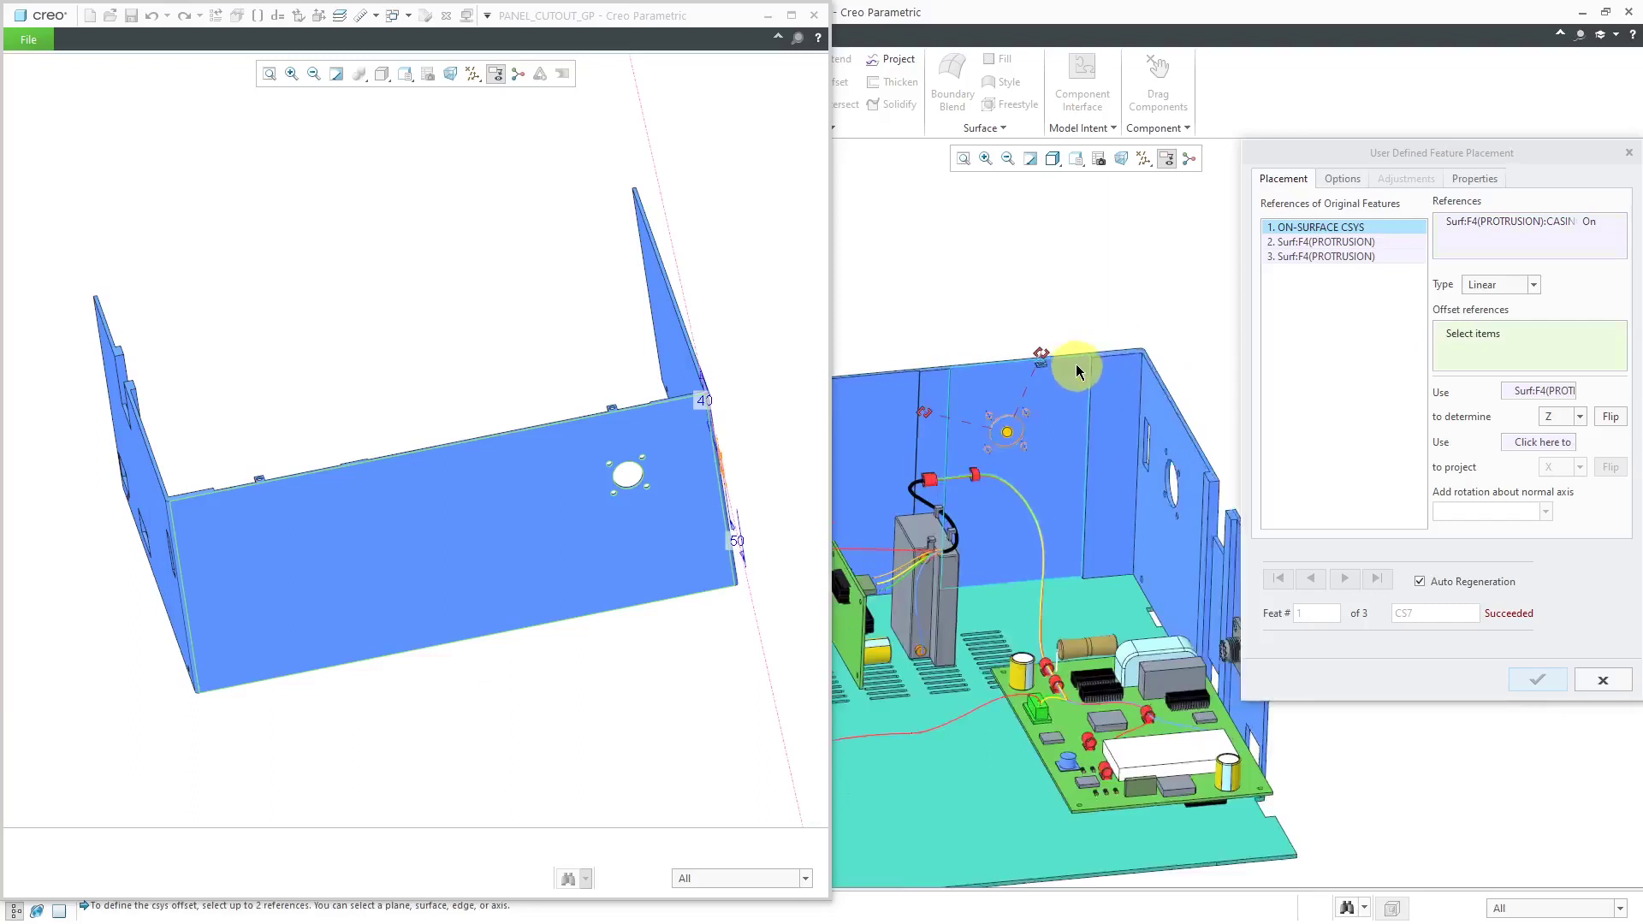
{"action": "scroll", "coordinate": [1070, 359], "scroll_direction": "down", "scroll_amount": 5}
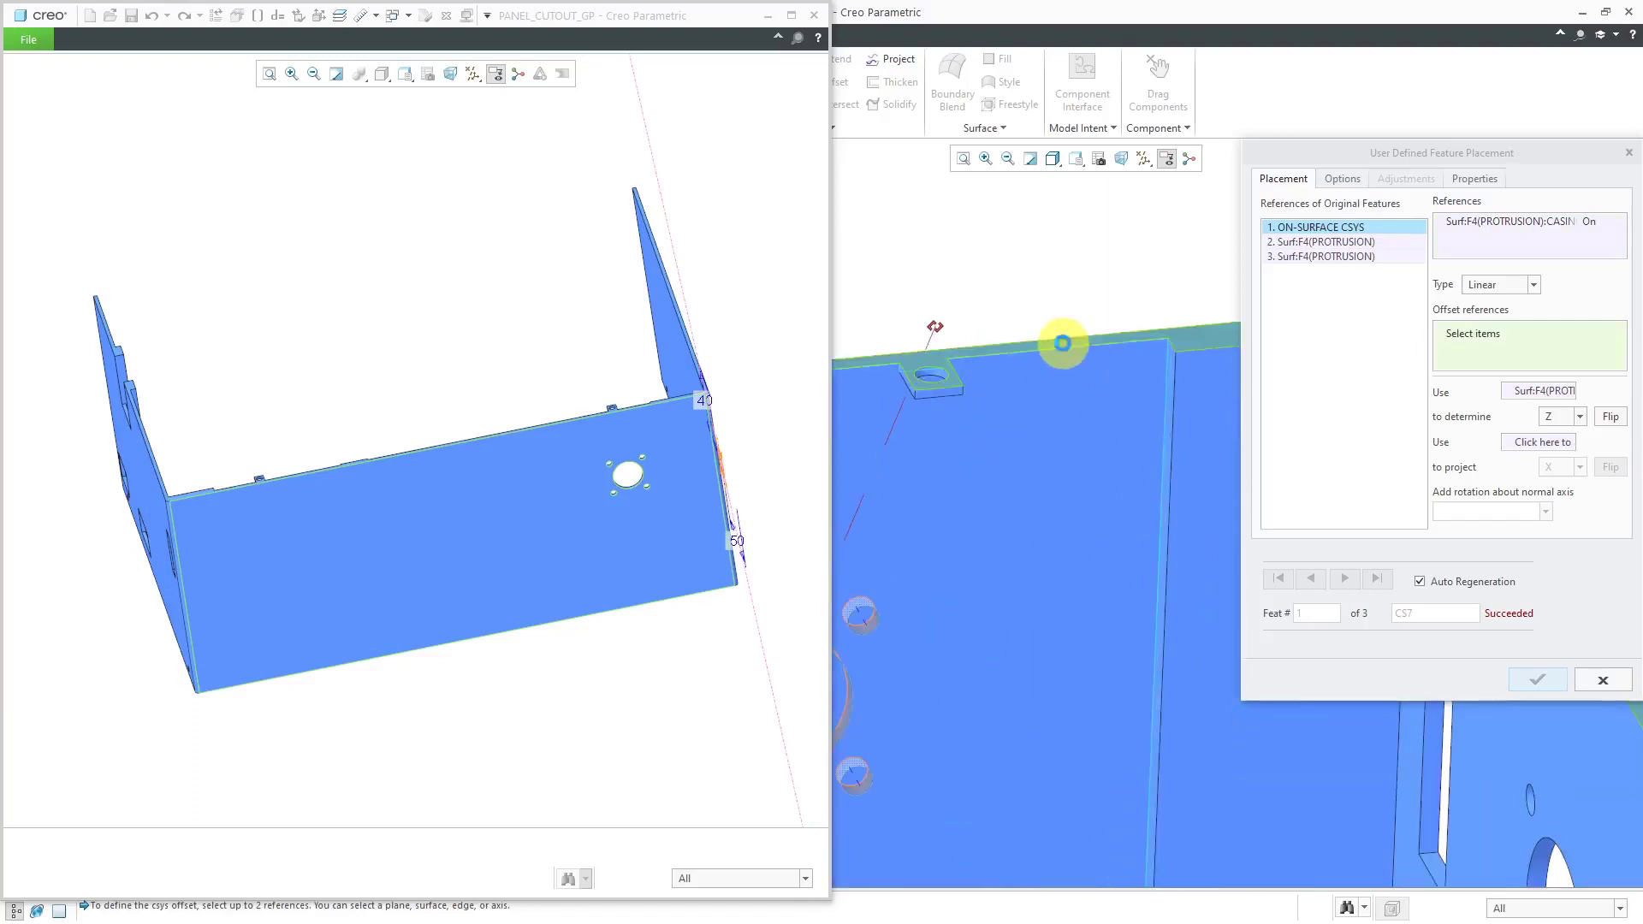
{"action": "left_click", "coordinate": [1063, 342]}
{"action": "scroll", "coordinate": [1048, 312], "scroll_direction": "up", "scroll_amount": 5}
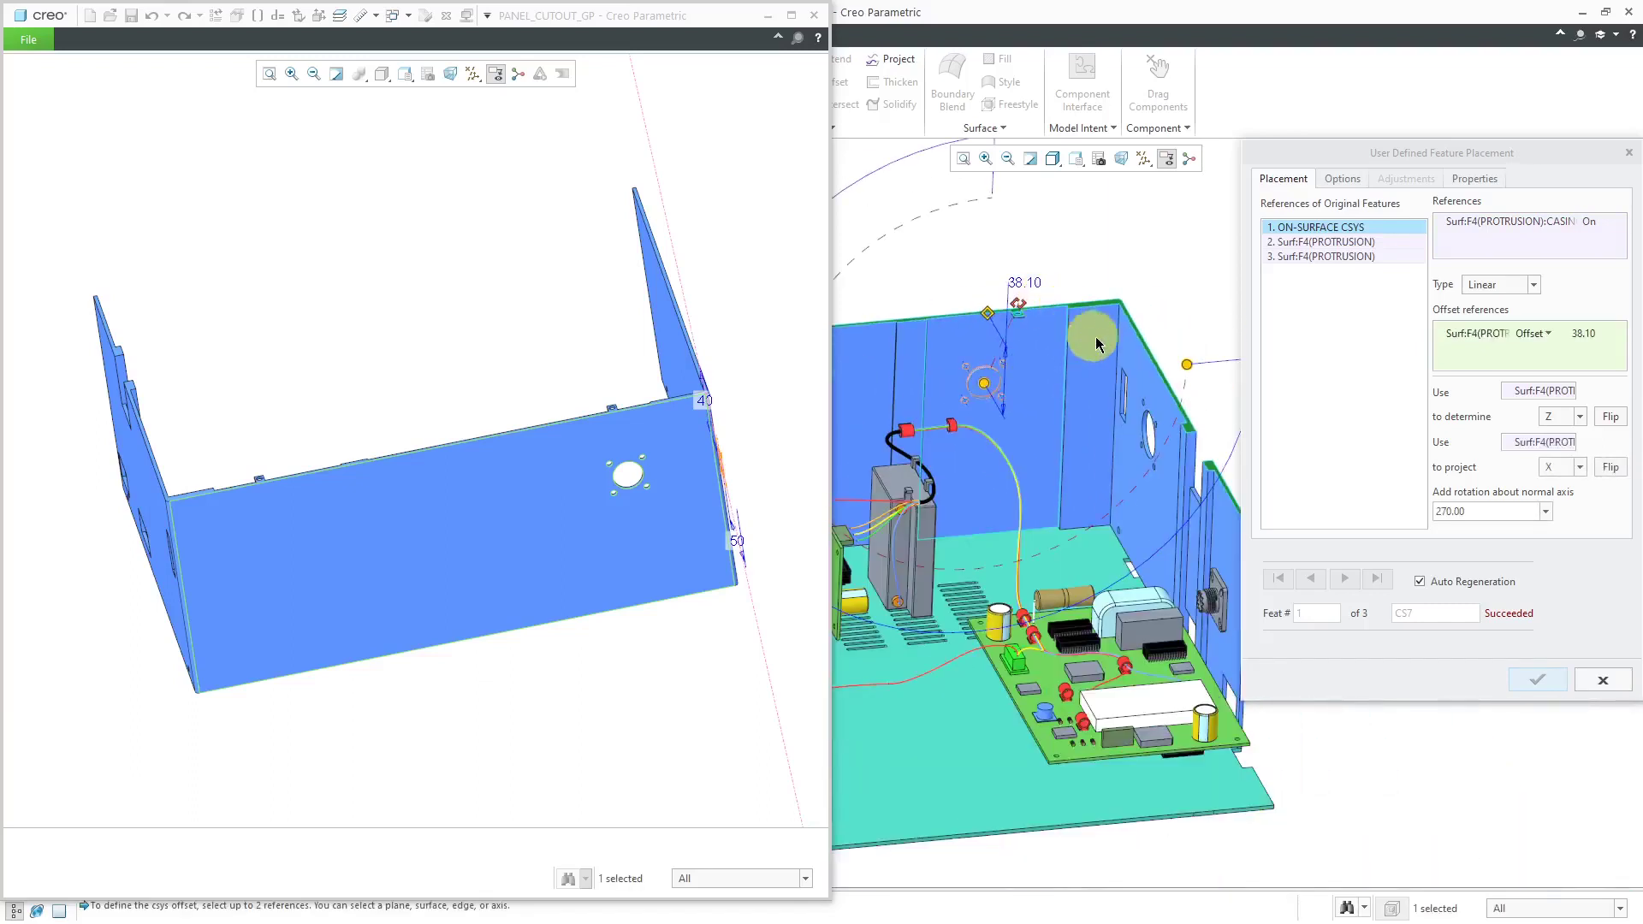
{"action": "left_click", "coordinate": [1137, 359], "text": "ctrl"}
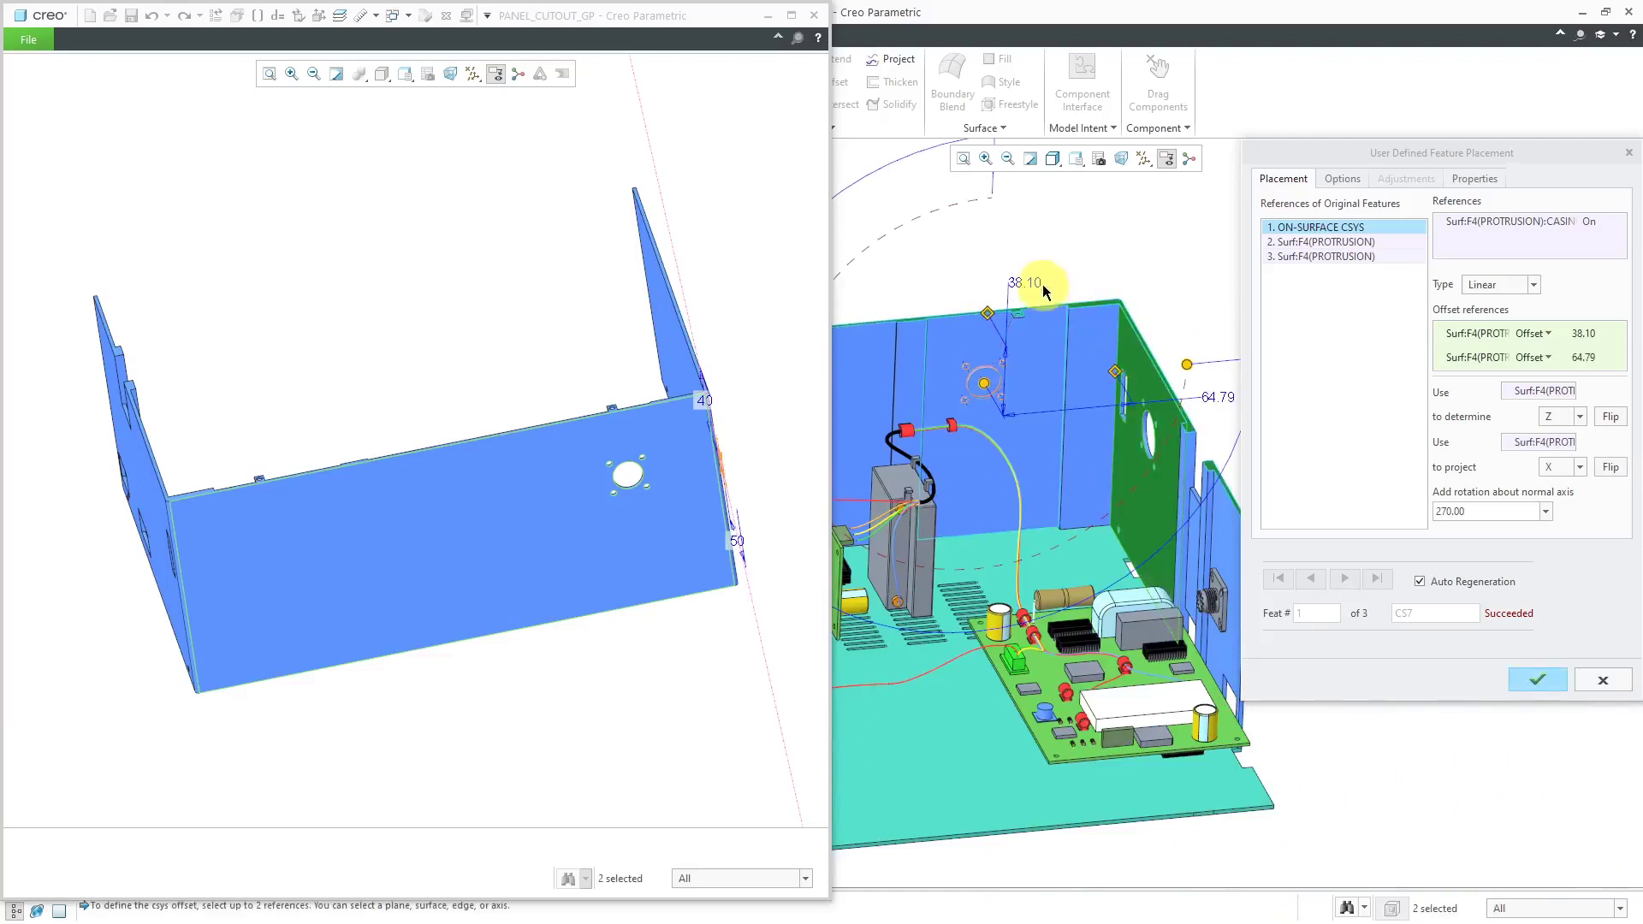
Set the coordinate system offsets to 30.00 and 60.00.
{"action": "left_click", "coordinate": [1080, 245]}
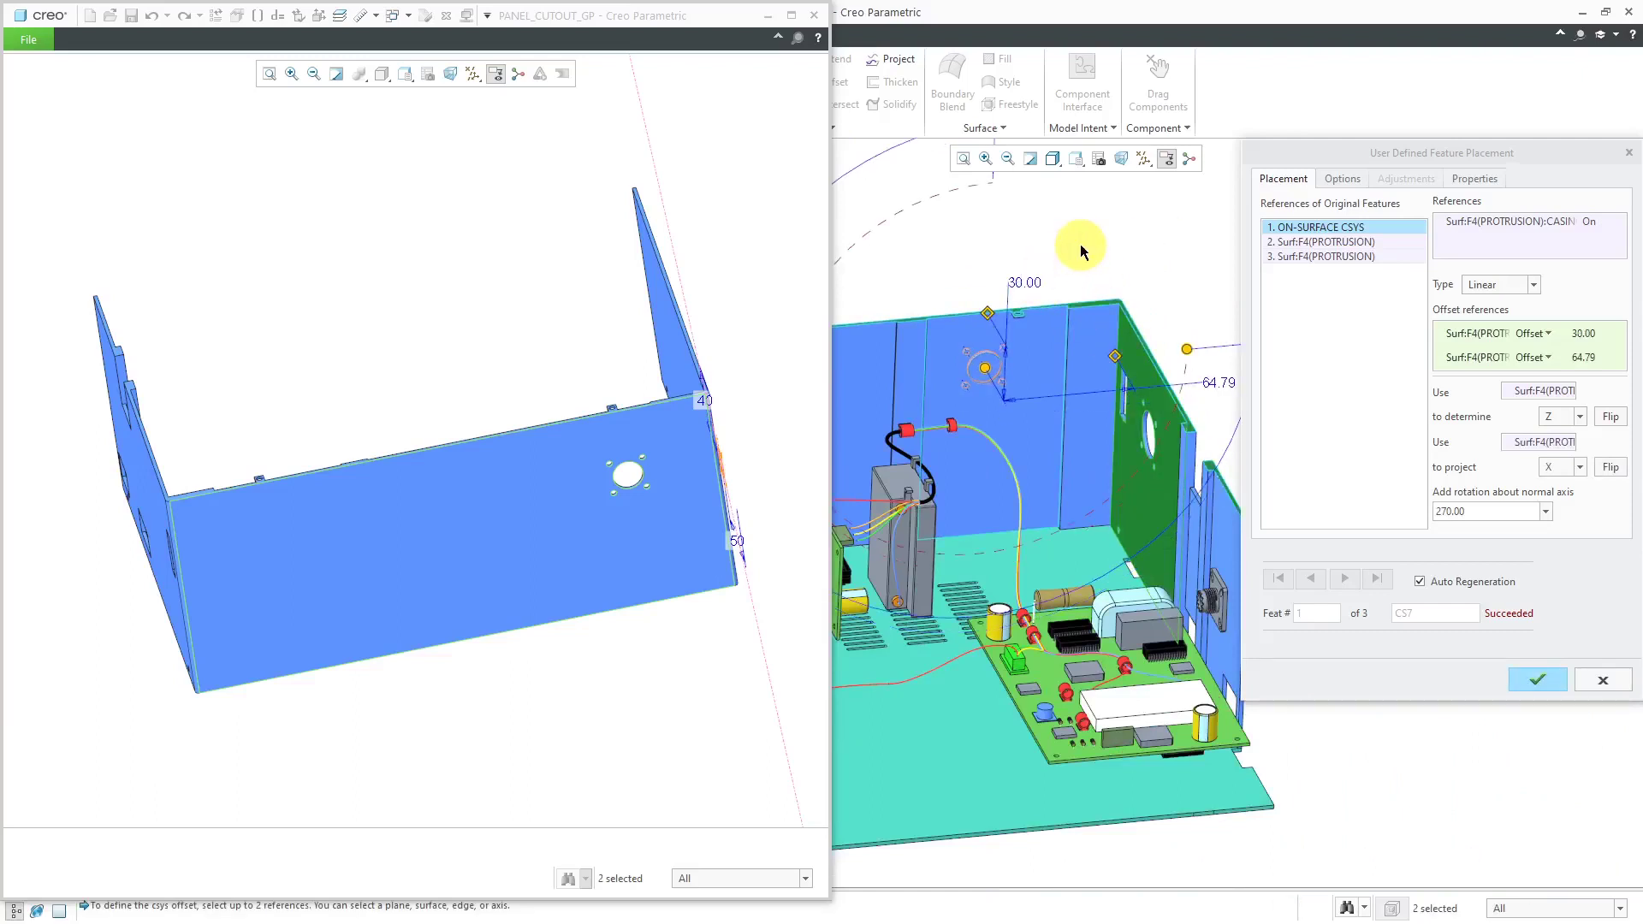
{"action": "double_click", "coordinate": [1215, 383]}
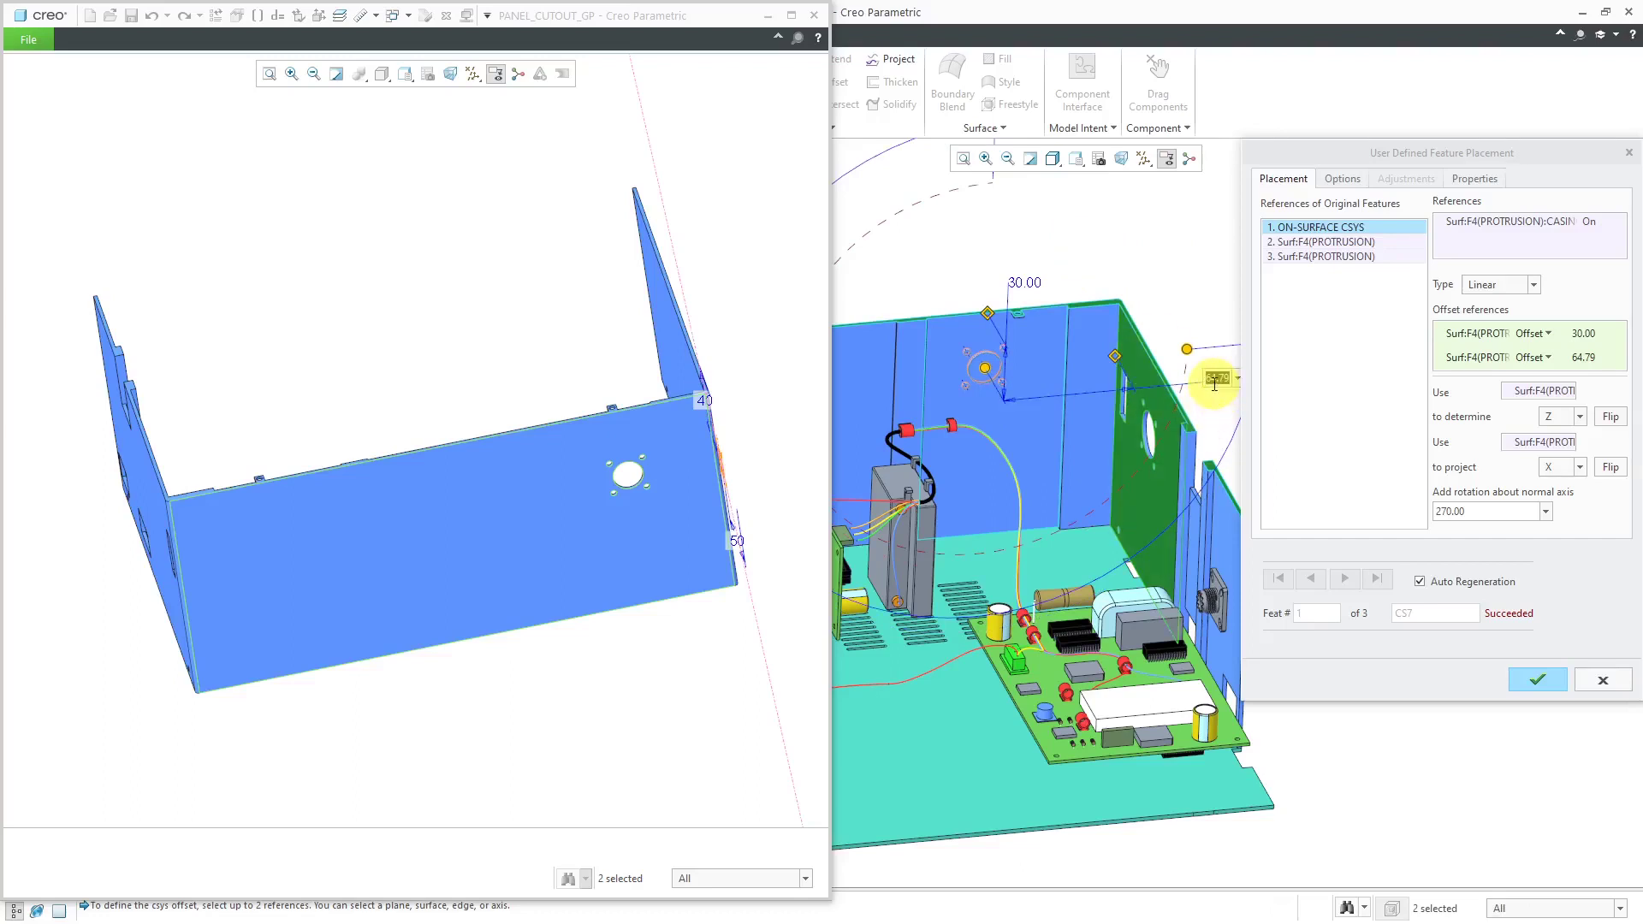
{"action": "key", "text": "Return"}
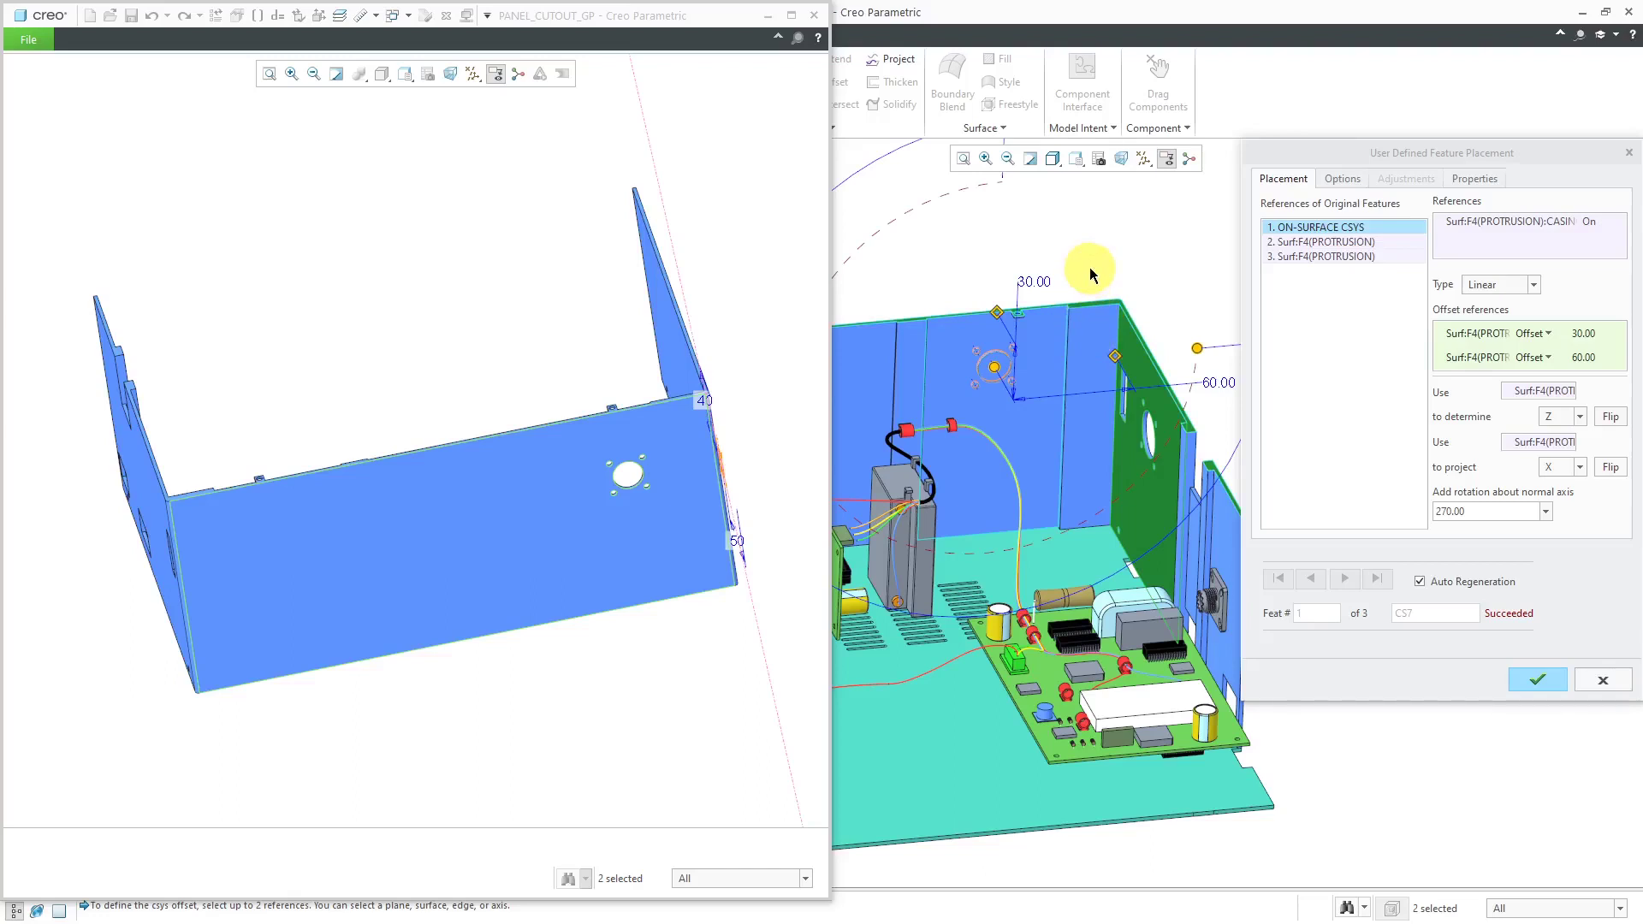
{"action": "left_click", "coordinate": [1331, 244]}
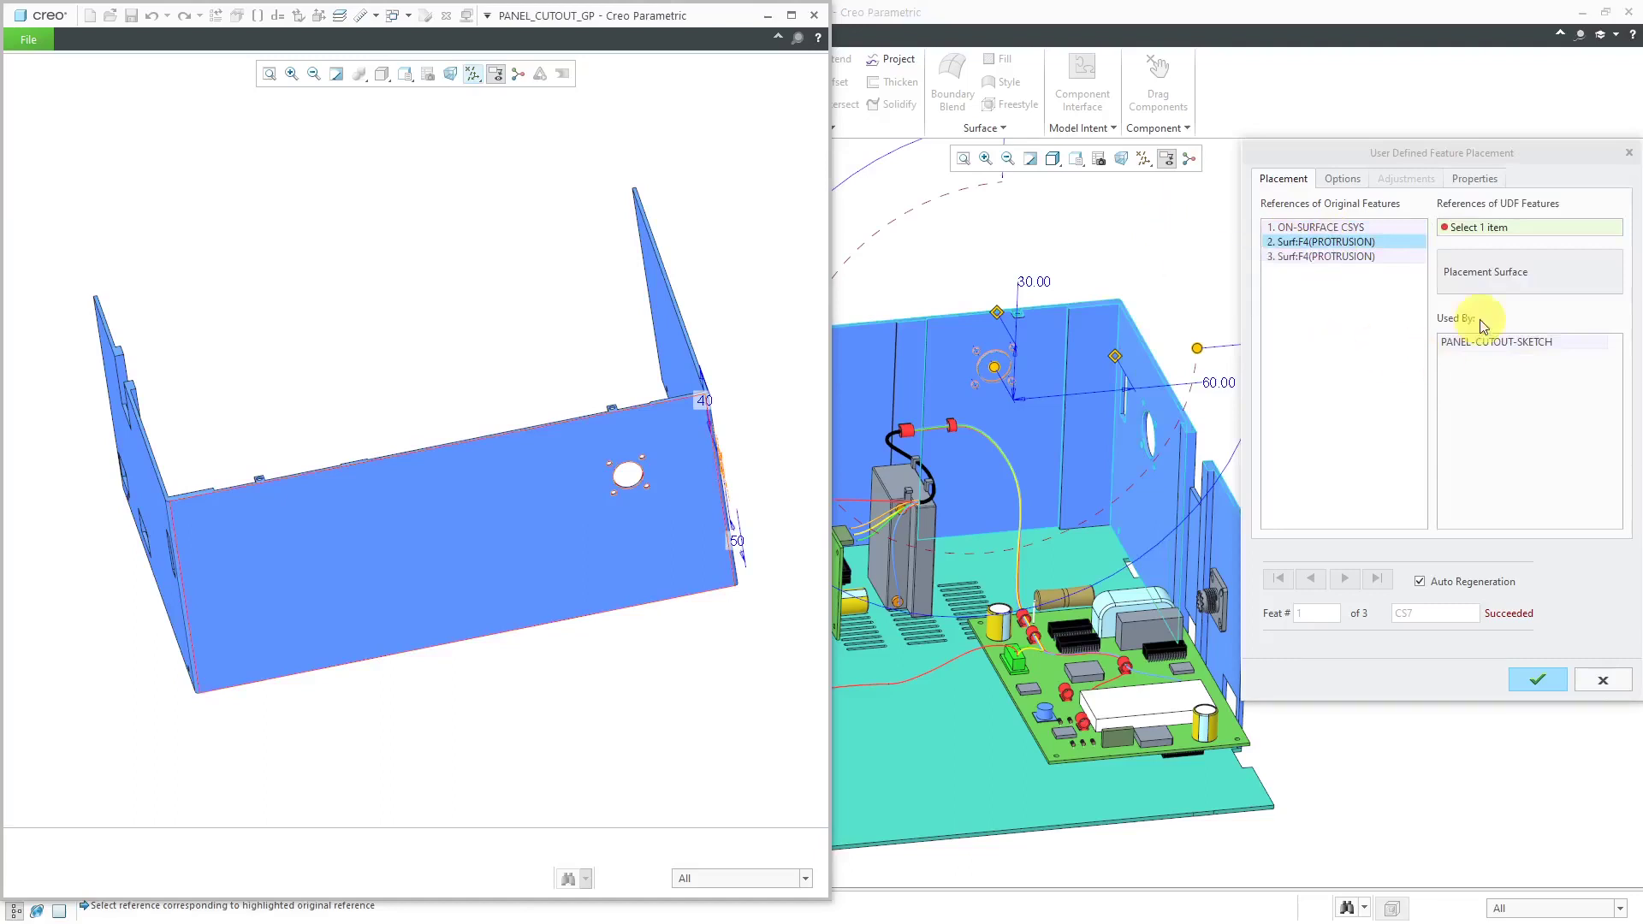
Assign the back wall as Placement Surface and top face as Top Surface, then finish the REAR_C cutout.
{"action": "left_click", "coordinate": [1003, 395]}
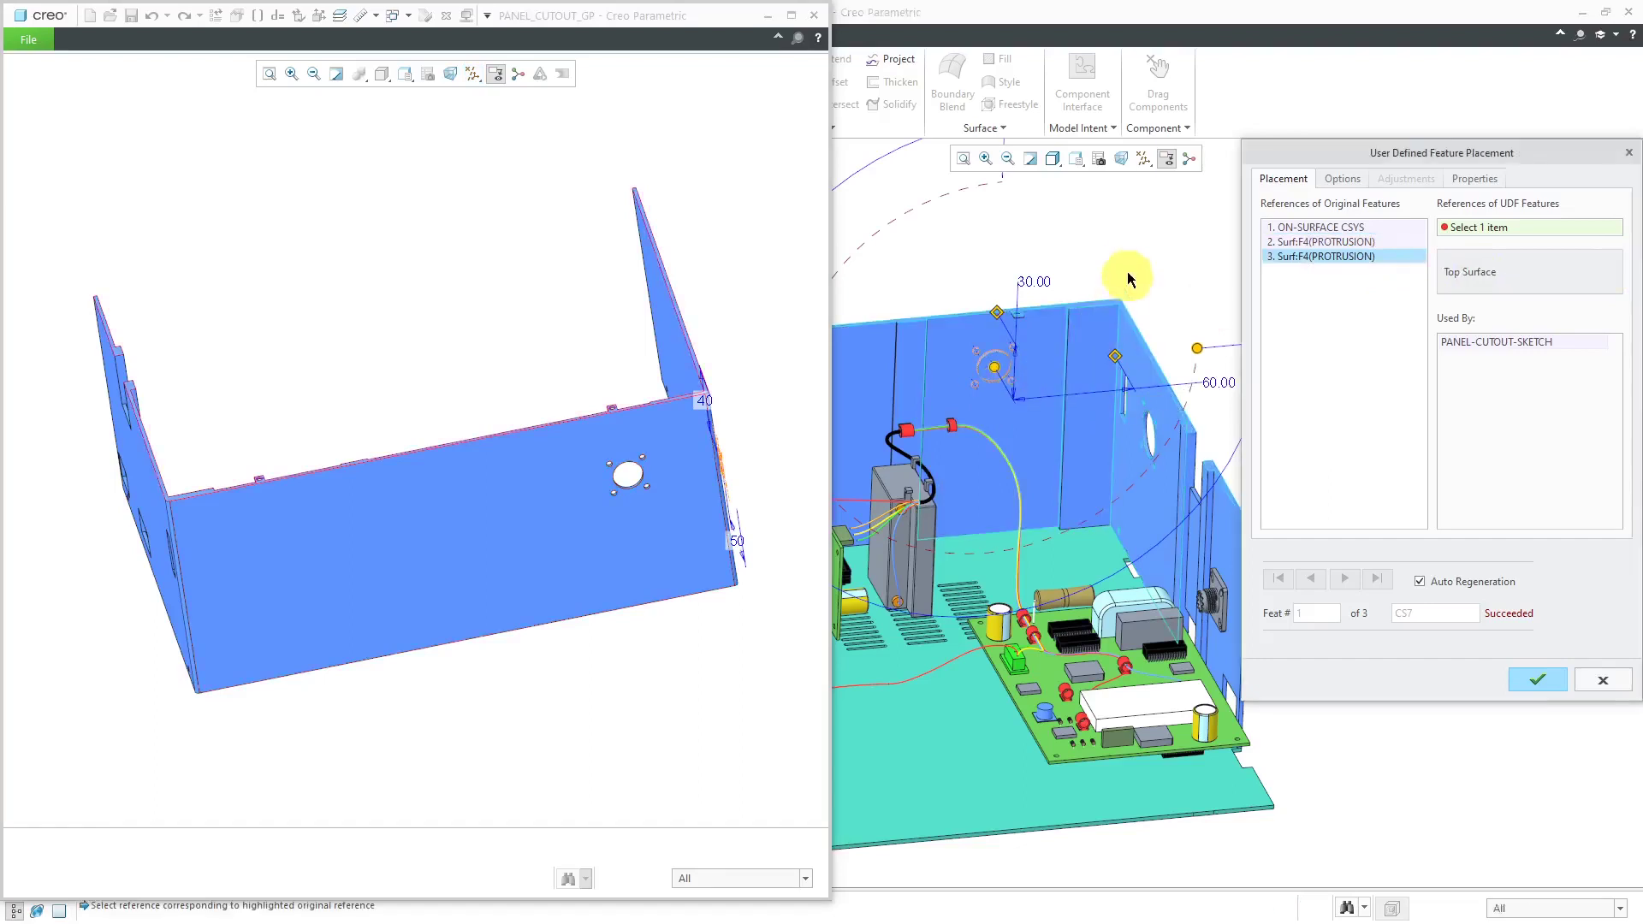
{"action": "scroll", "coordinate": [1013, 310], "scroll_direction": "down", "scroll_amount": 5}
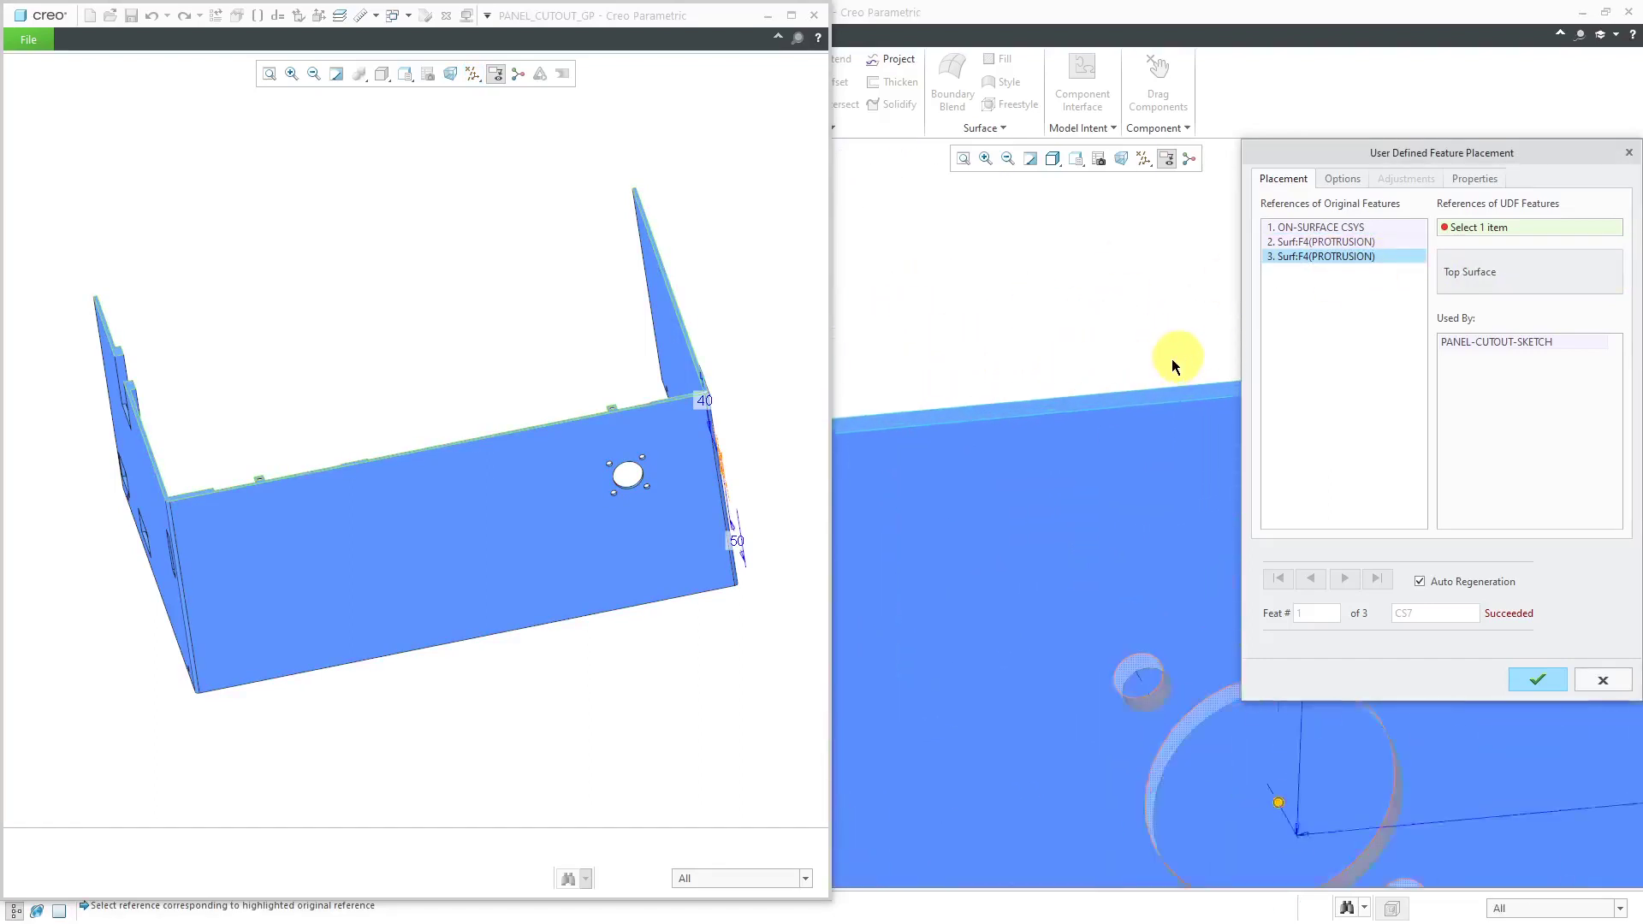
{"action": "left_click", "coordinate": [1083, 371]}
{"action": "scroll", "coordinate": [1056, 337], "scroll_direction": "up", "scroll_amount": 3}
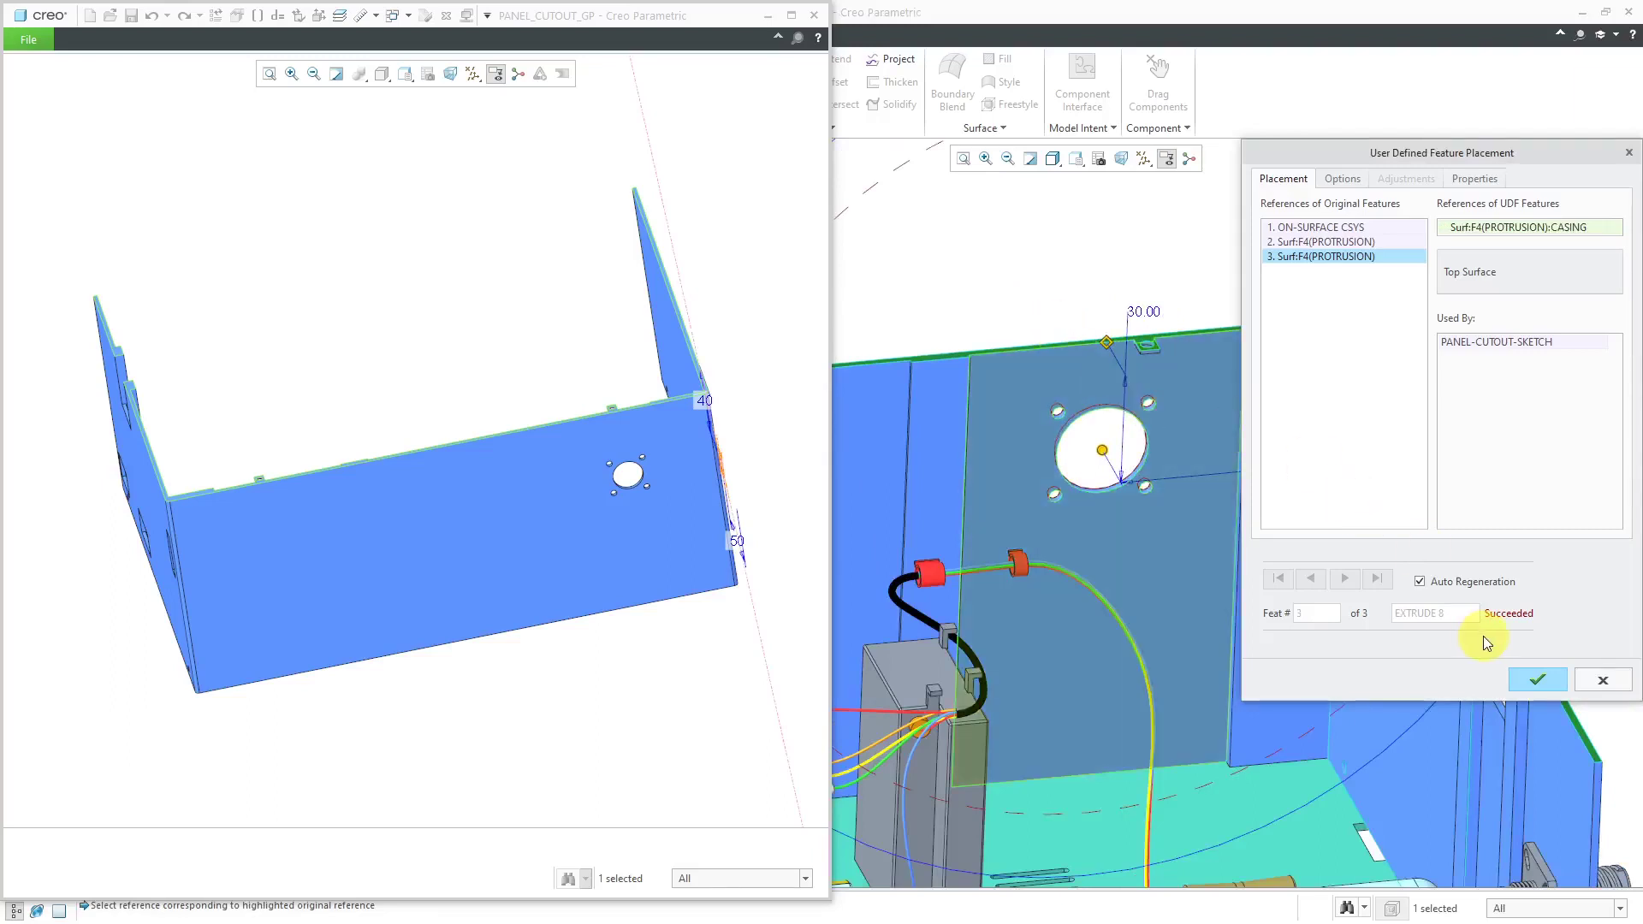
{"action": "left_click", "coordinate": [1535, 681]}
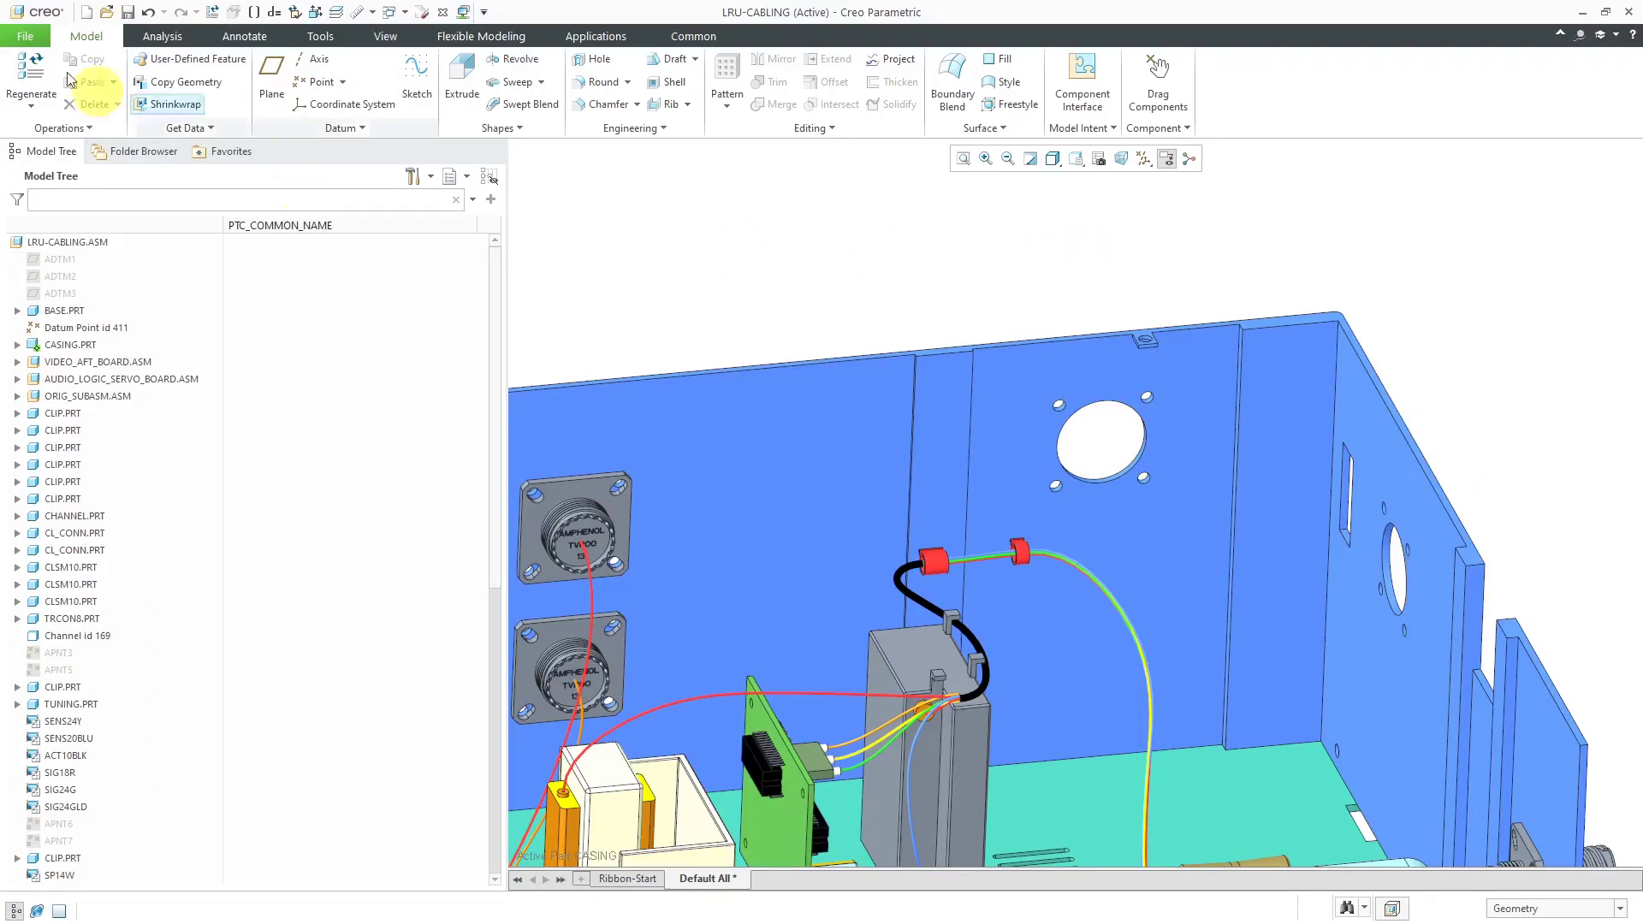
Activate the LRU-CABLING assembly and open connector-group.gph as a user-defined feature.
{"action": "left_click", "coordinate": [168, 64]}
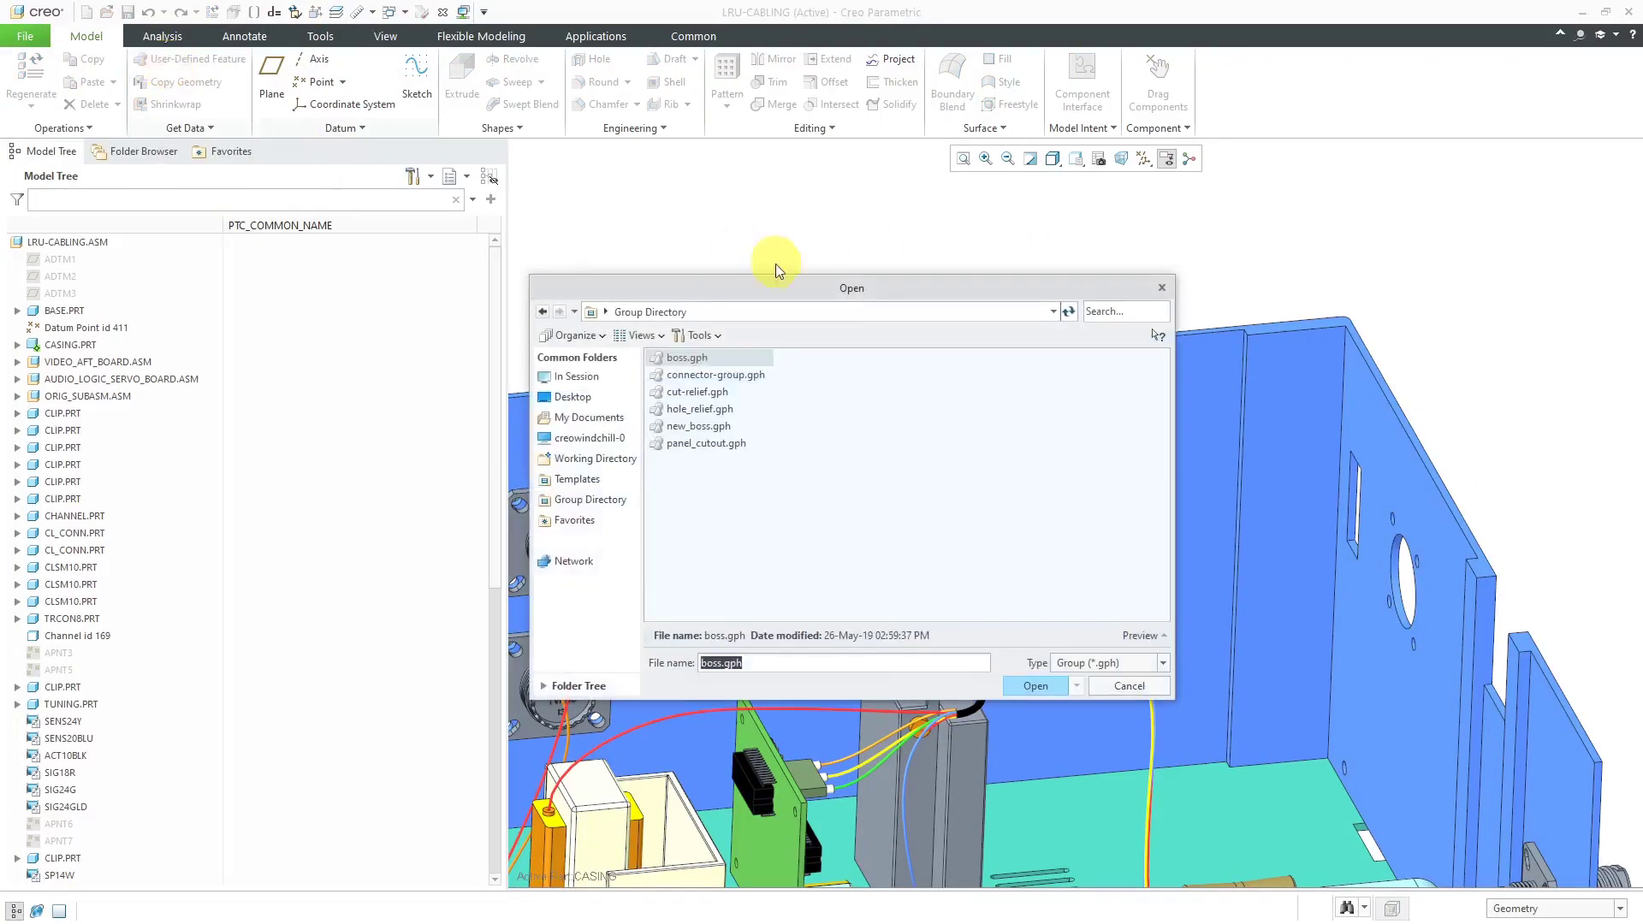
{"action": "left_click", "coordinate": [1122, 688]}
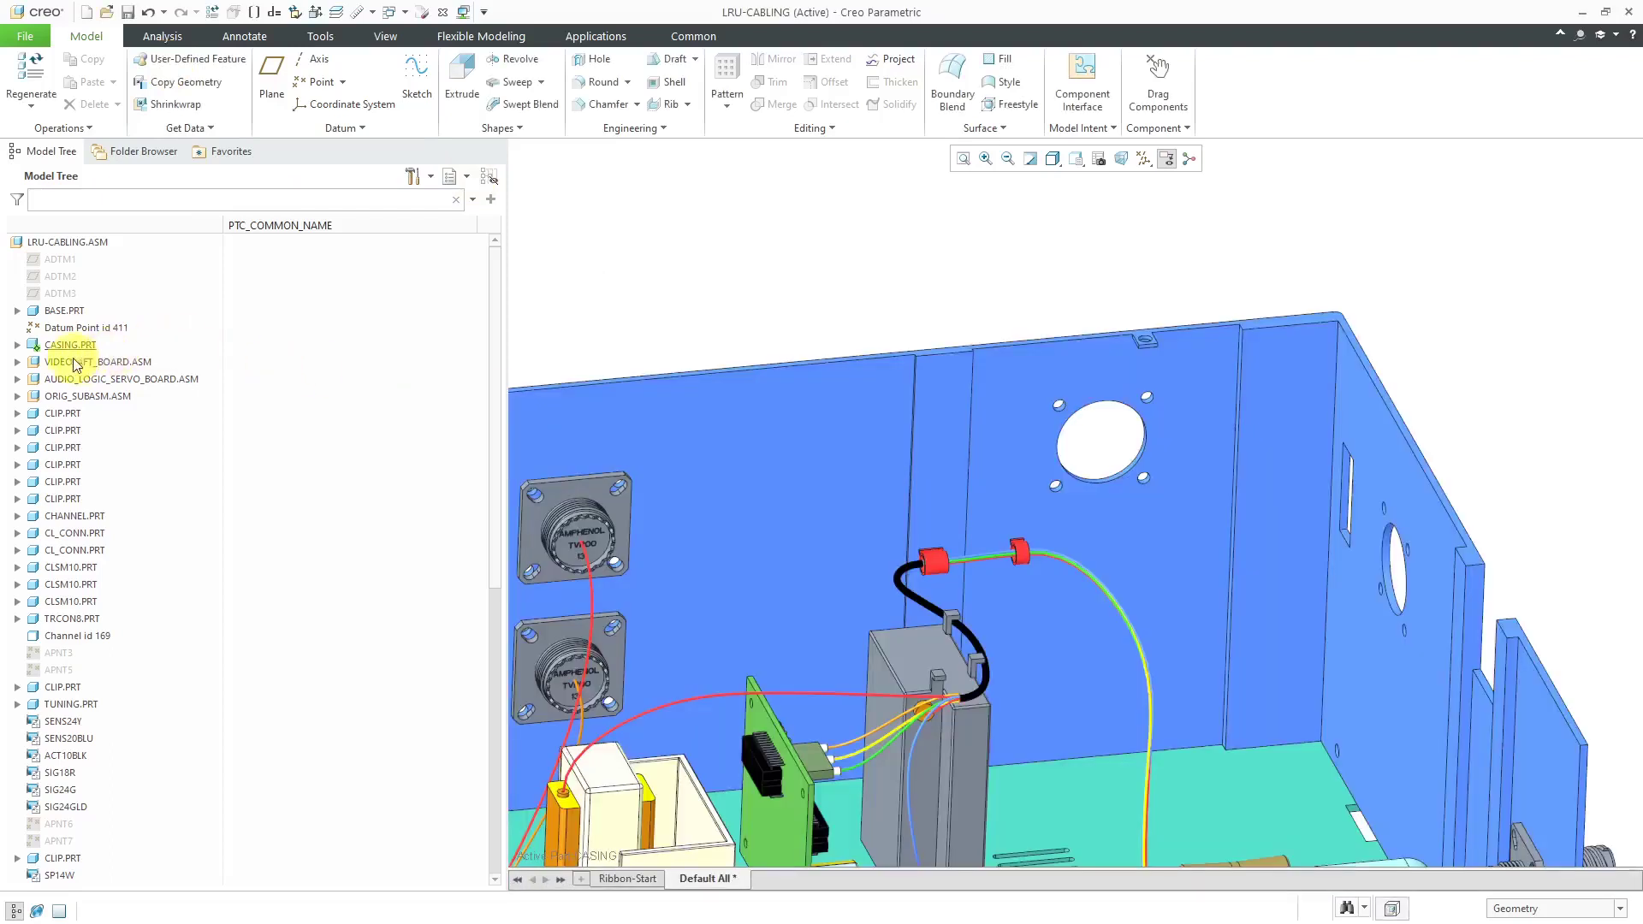
{"action": "left_click", "coordinate": [88, 245]}
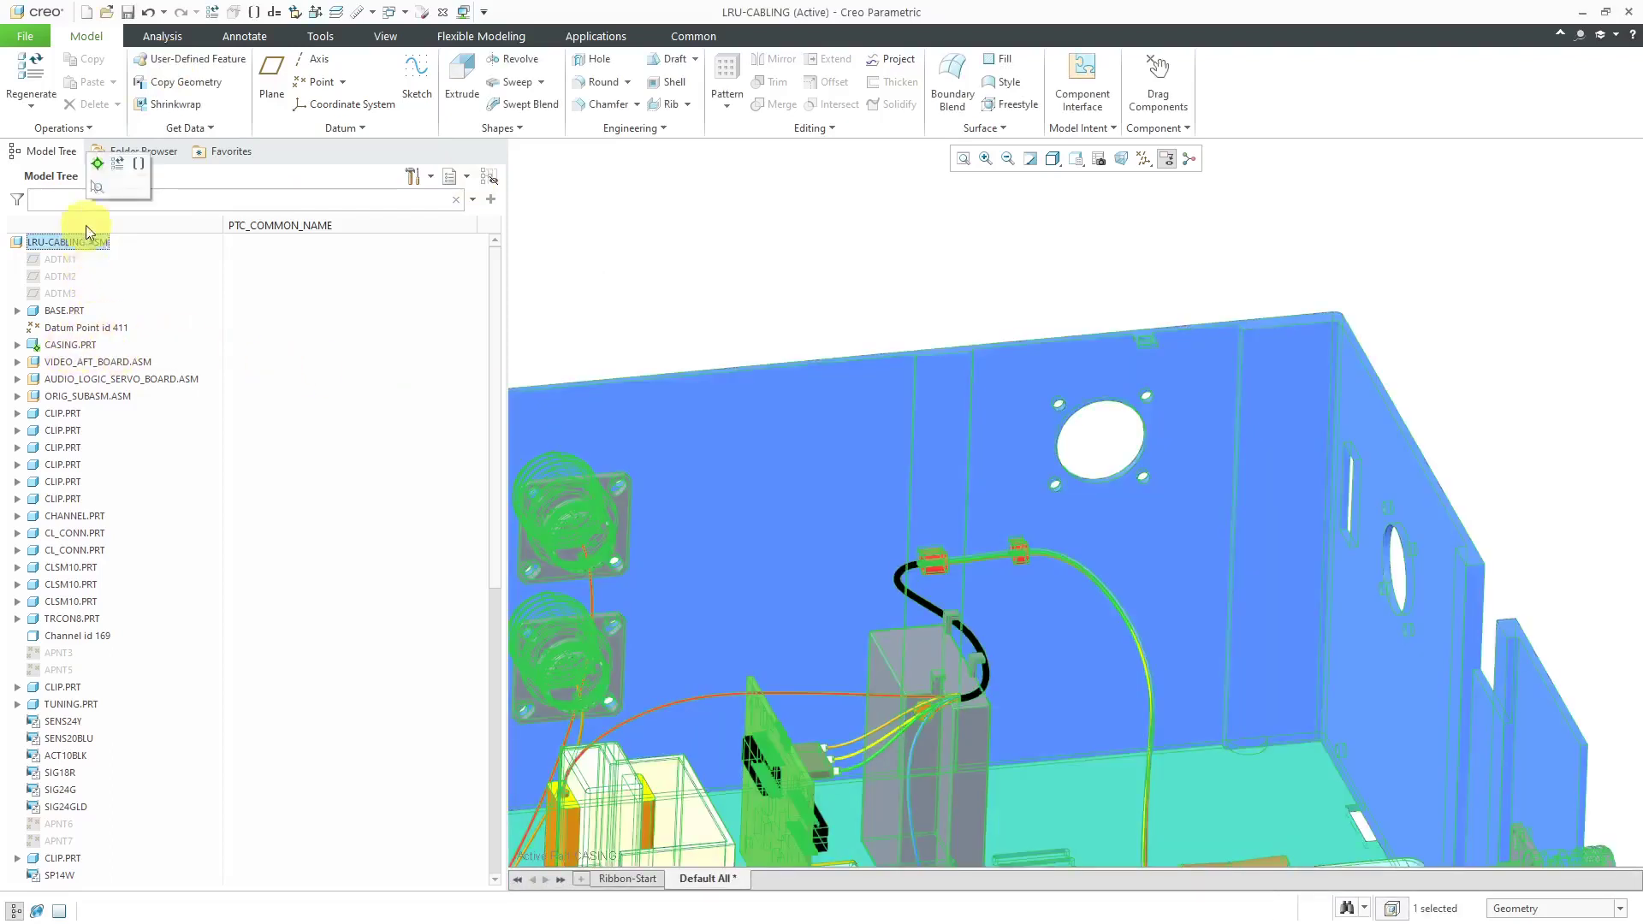
{"action": "left_click", "coordinate": [133, 176]}
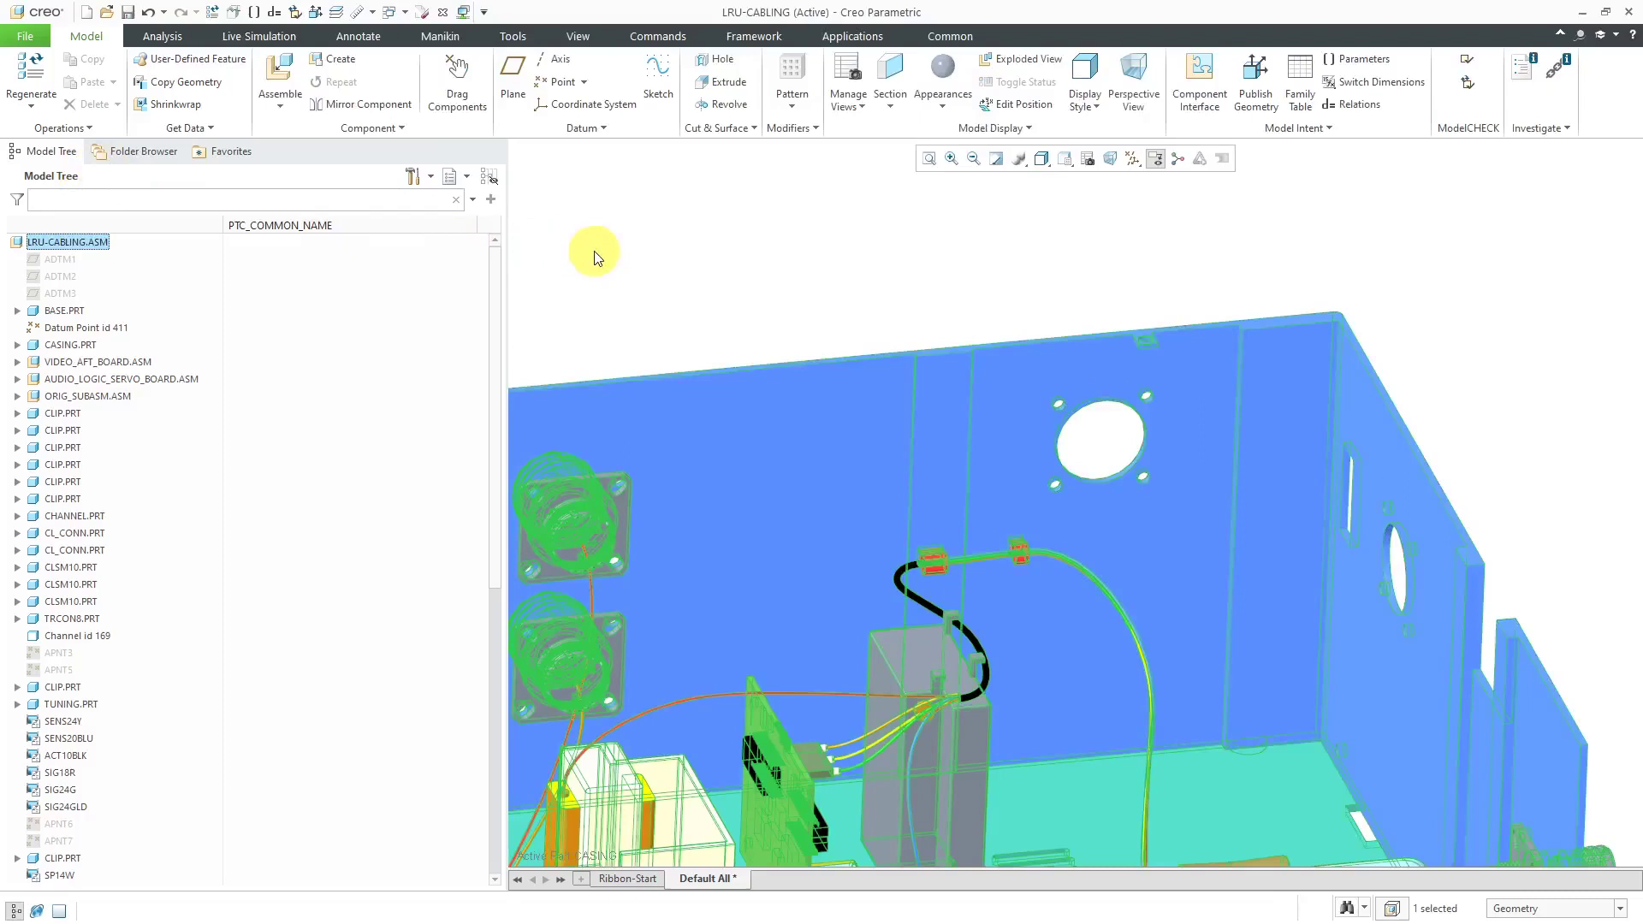
{"action": "left_click", "coordinate": [619, 255]}
{"action": "left_click", "coordinate": [222, 68]}
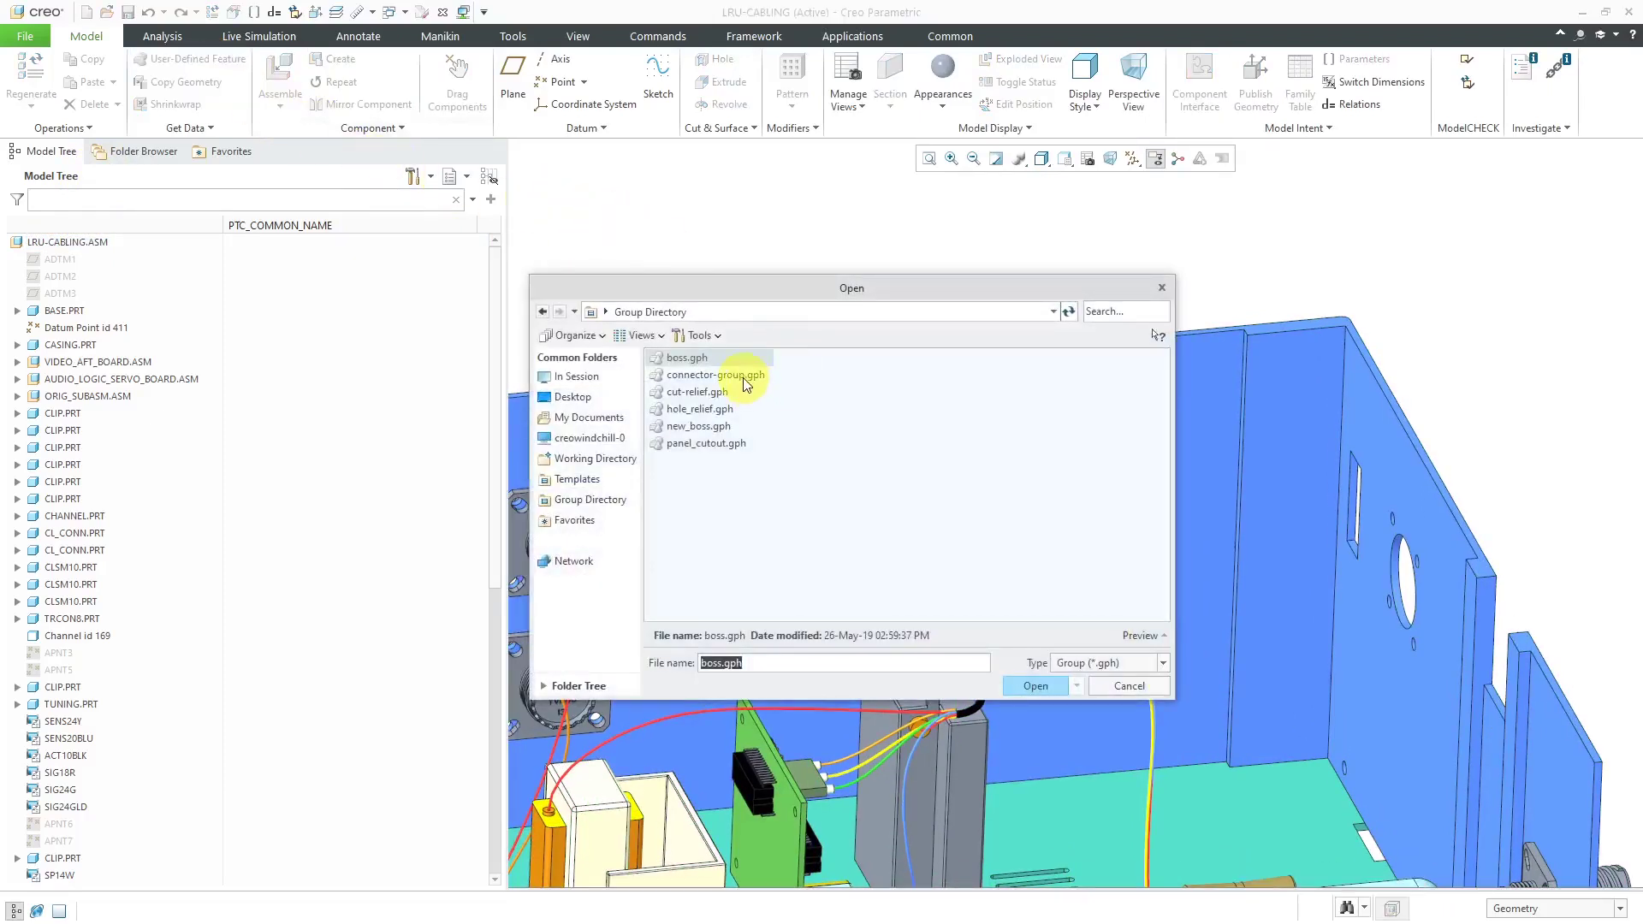
{"action": "double_click", "coordinate": [743, 378]}
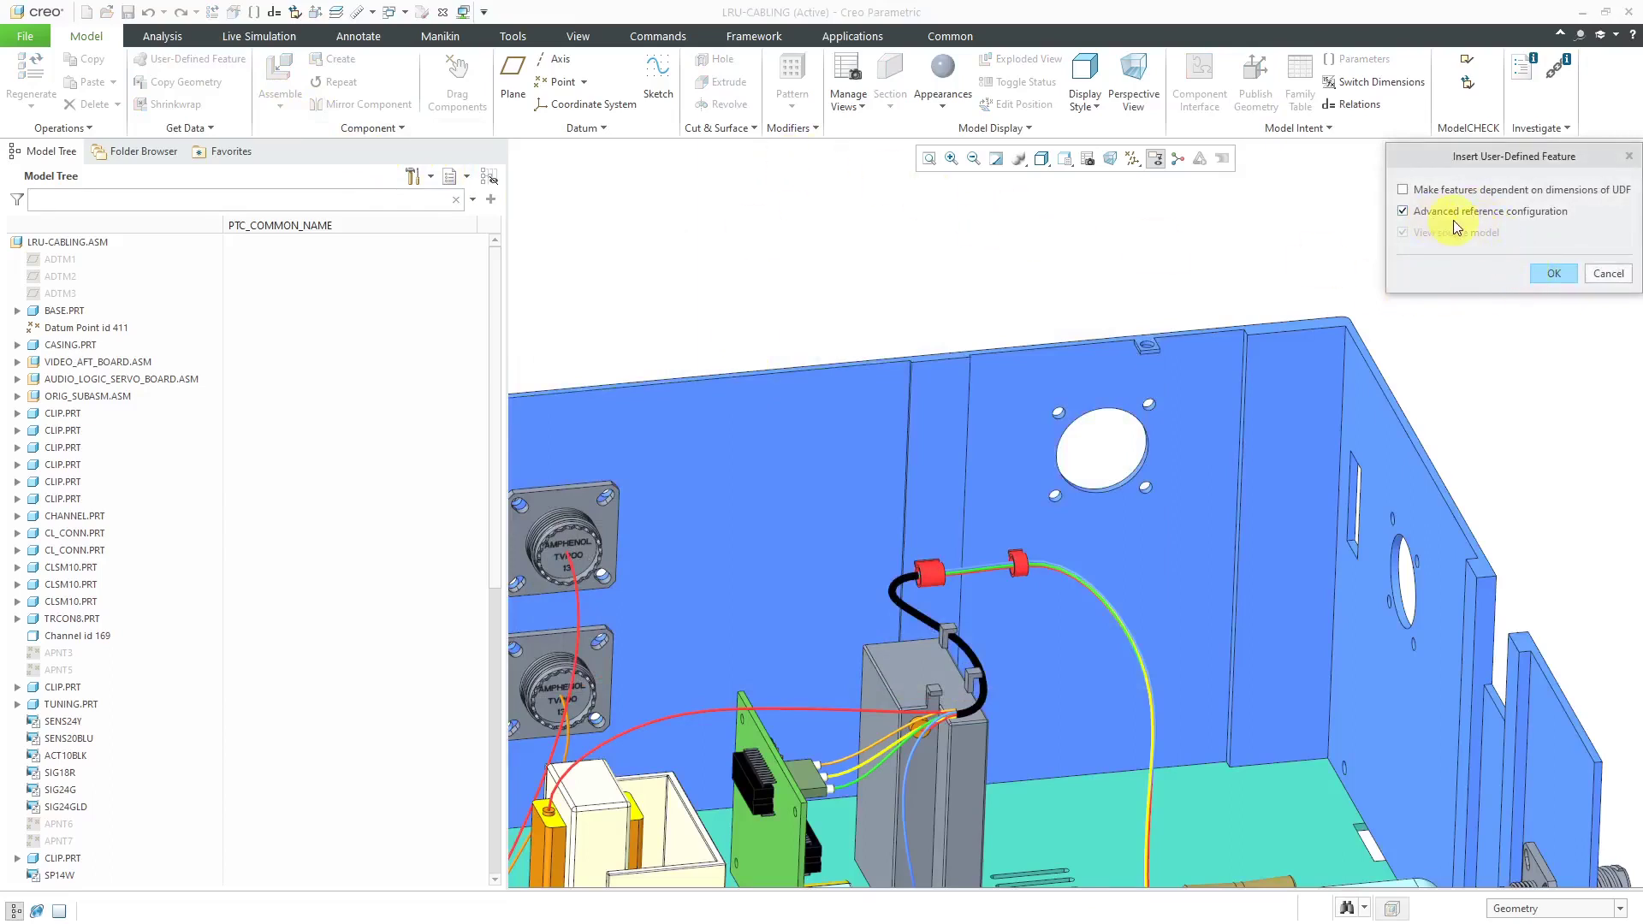
Reference the connector group to the round hole's wall, wall face, top edge and opposite wall, then finish.
{"action": "left_click", "coordinate": [1555, 273]}
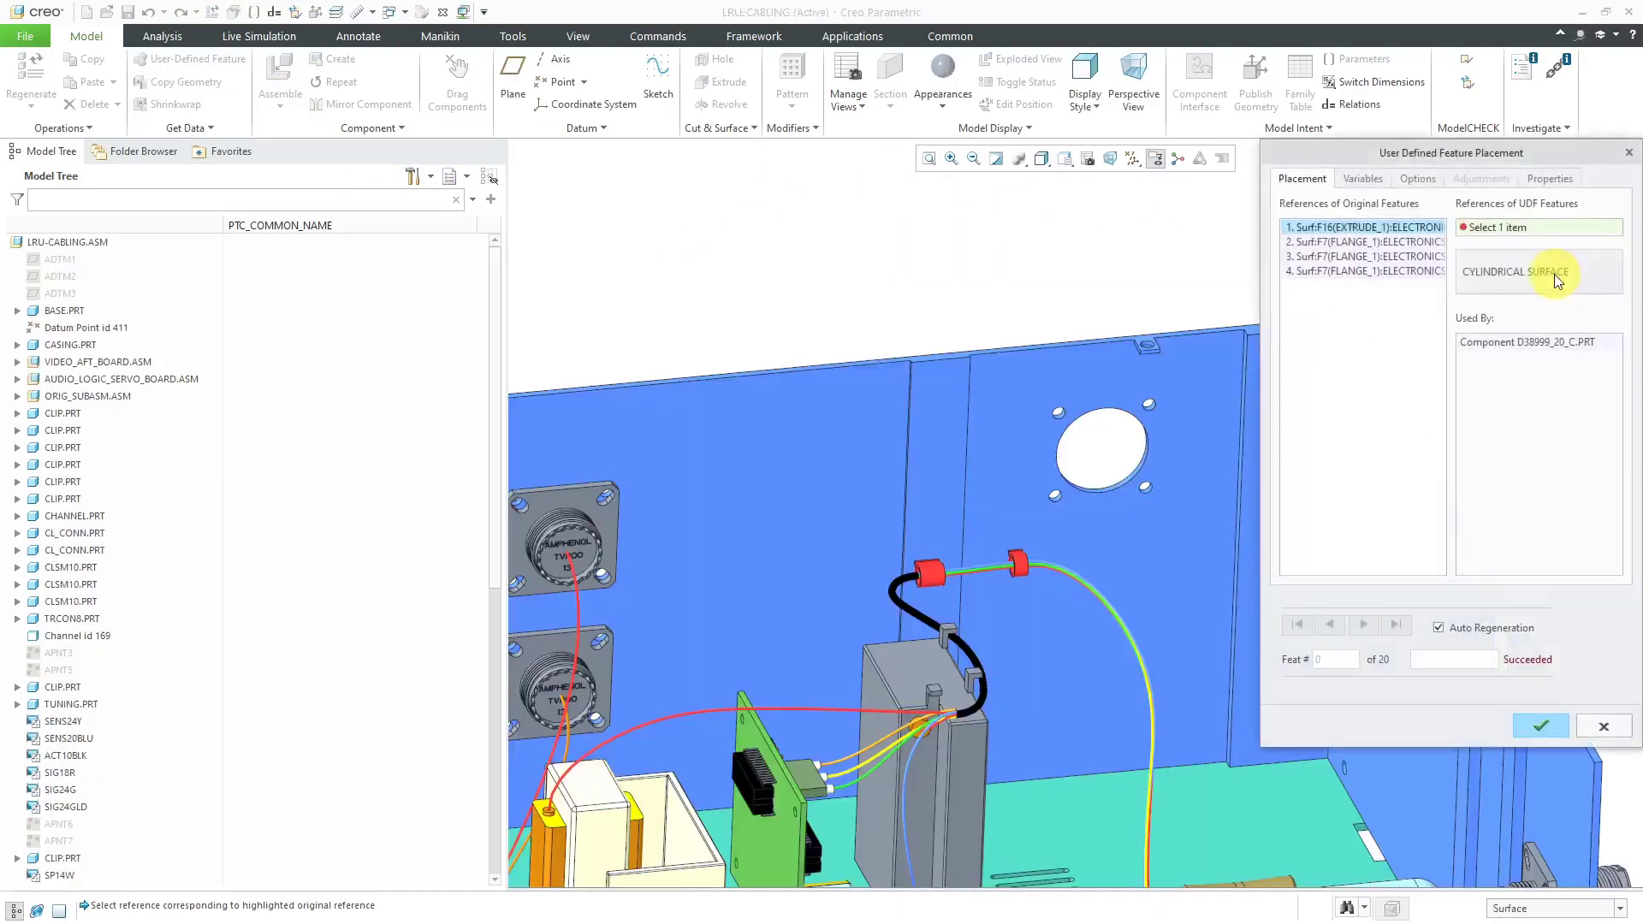
{"action": "scroll", "coordinate": [768, 295], "scroll_direction": "down", "scroll_amount": 5}
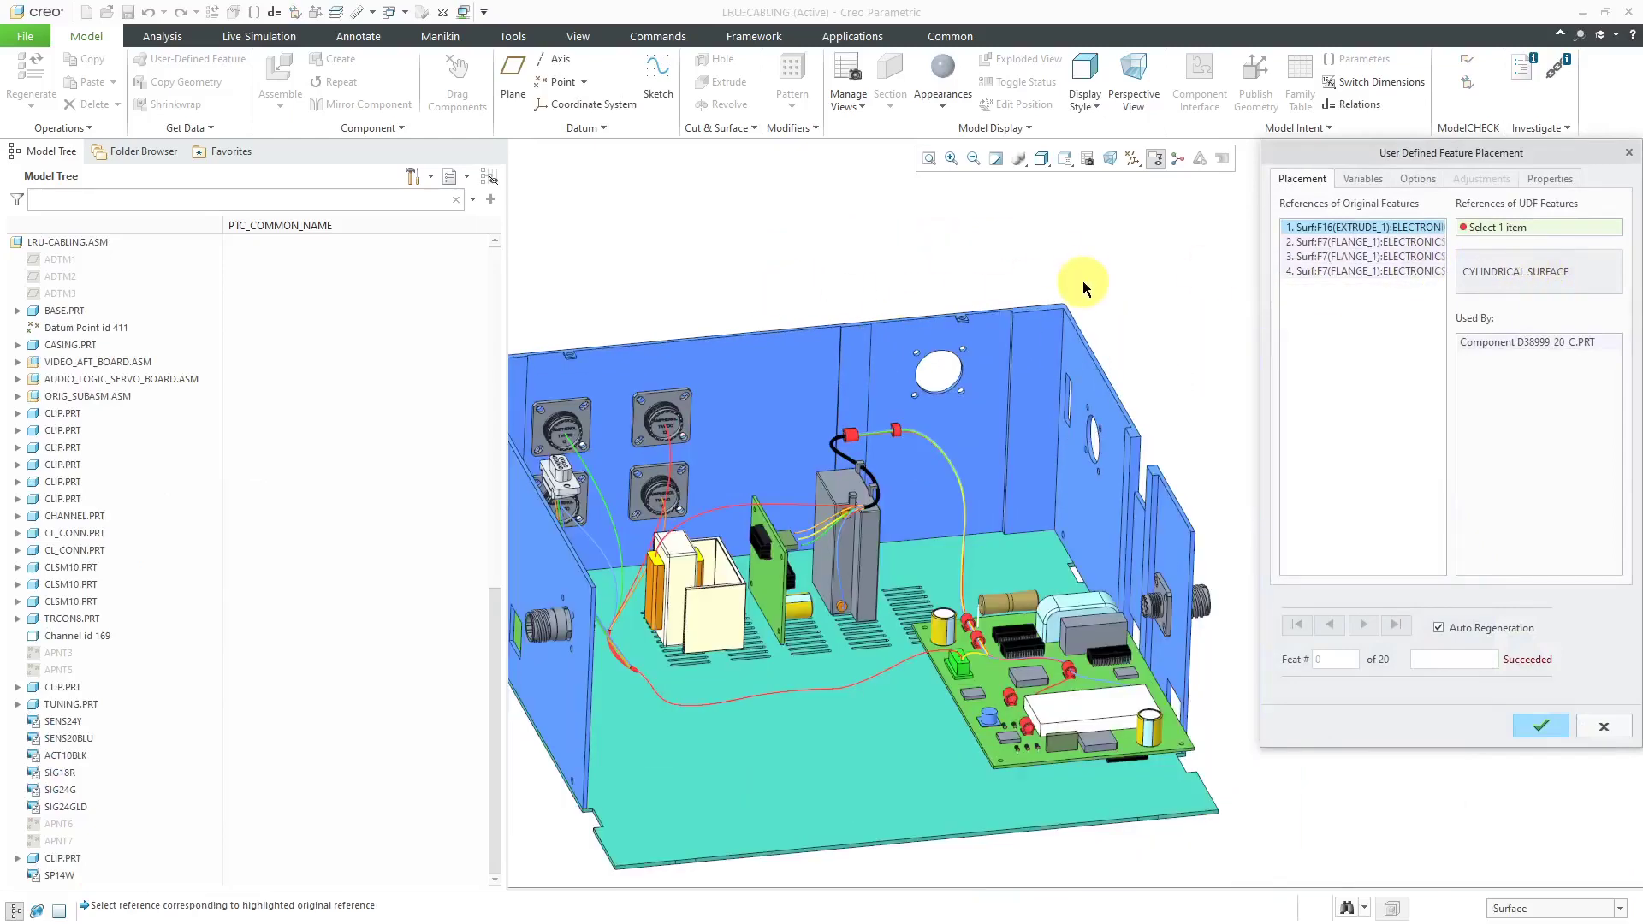
{"action": "scroll", "coordinate": [973, 305], "scroll_direction": "up", "scroll_amount": 8}
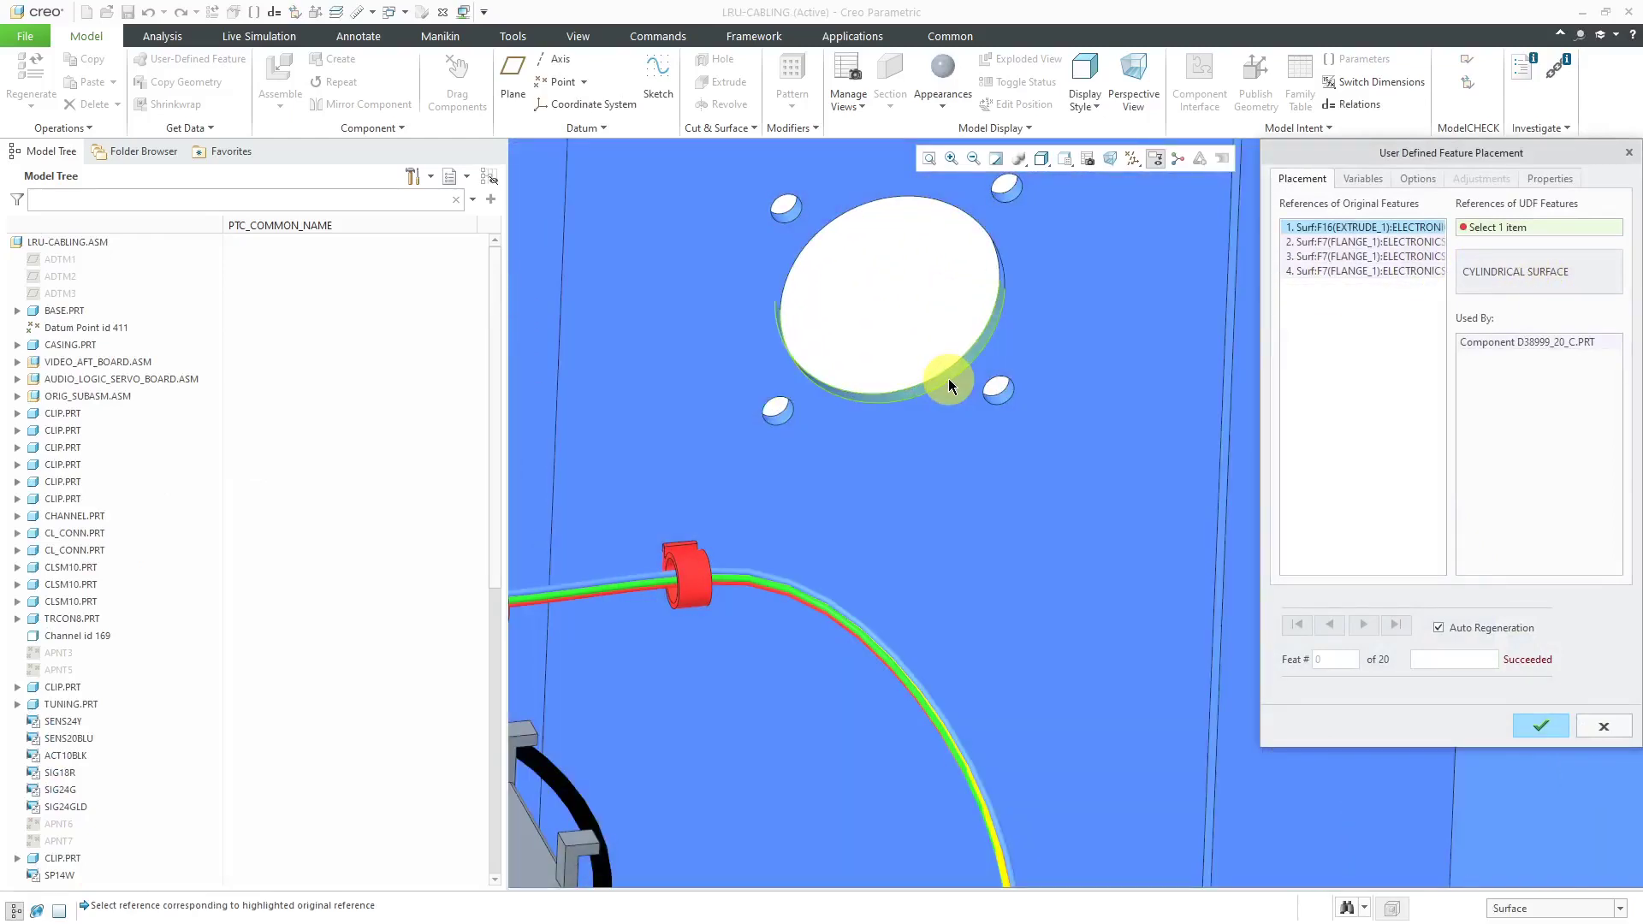
{"action": "left_click", "coordinate": [948, 378]}
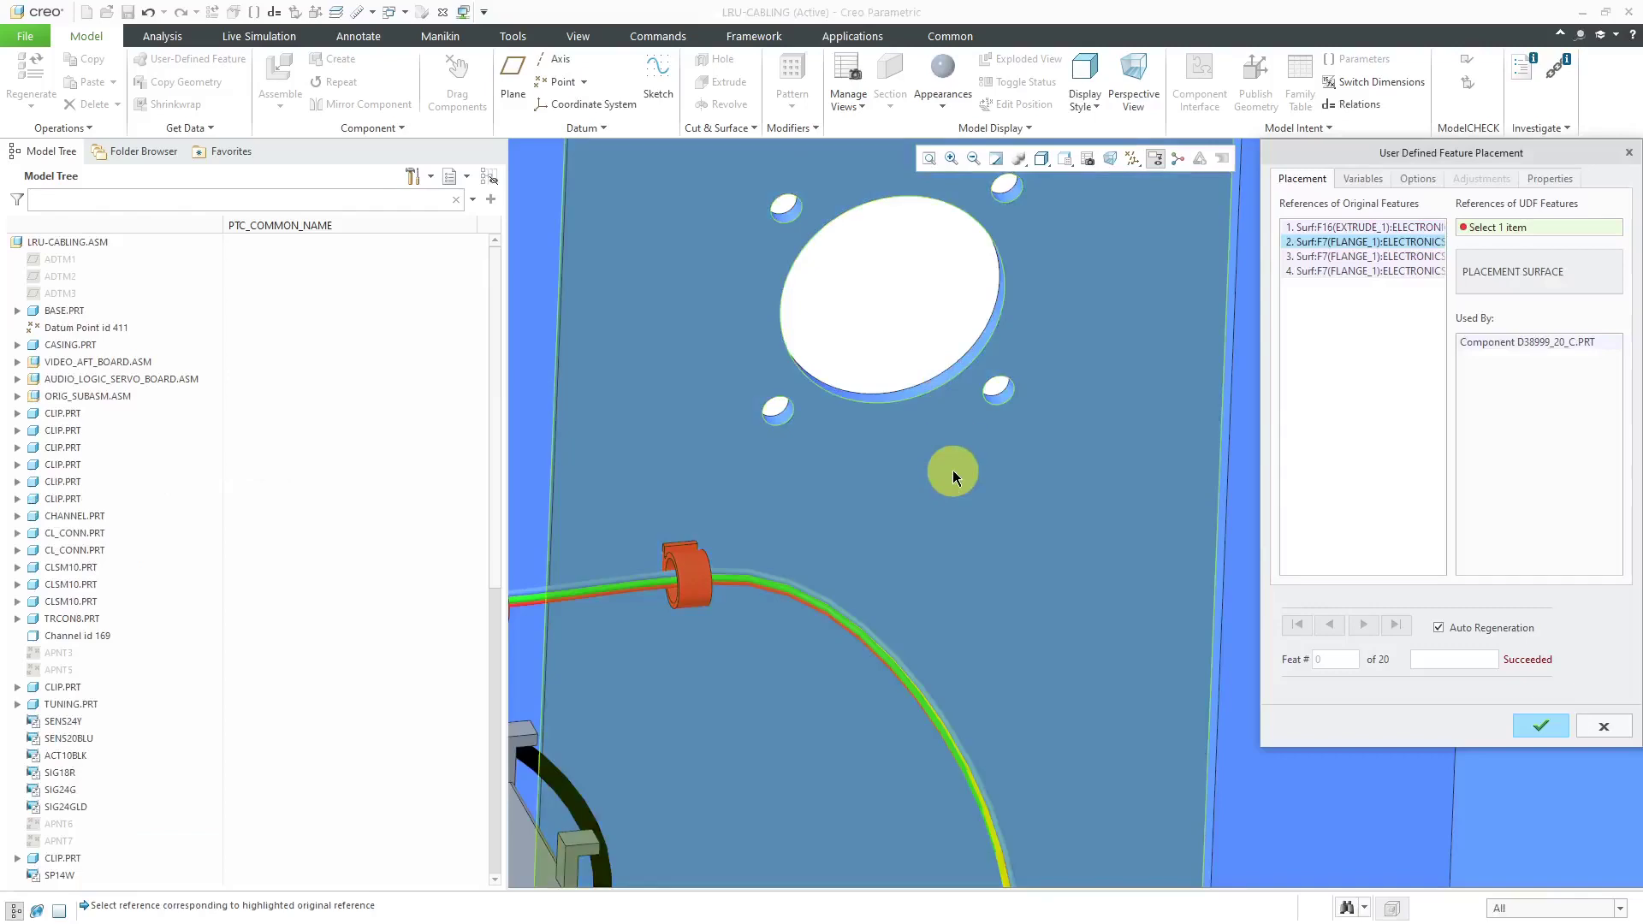
{"action": "left_click", "coordinate": [952, 470]}
{"action": "scroll", "coordinate": [921, 489], "scroll_direction": "down", "scroll_amount": 4}
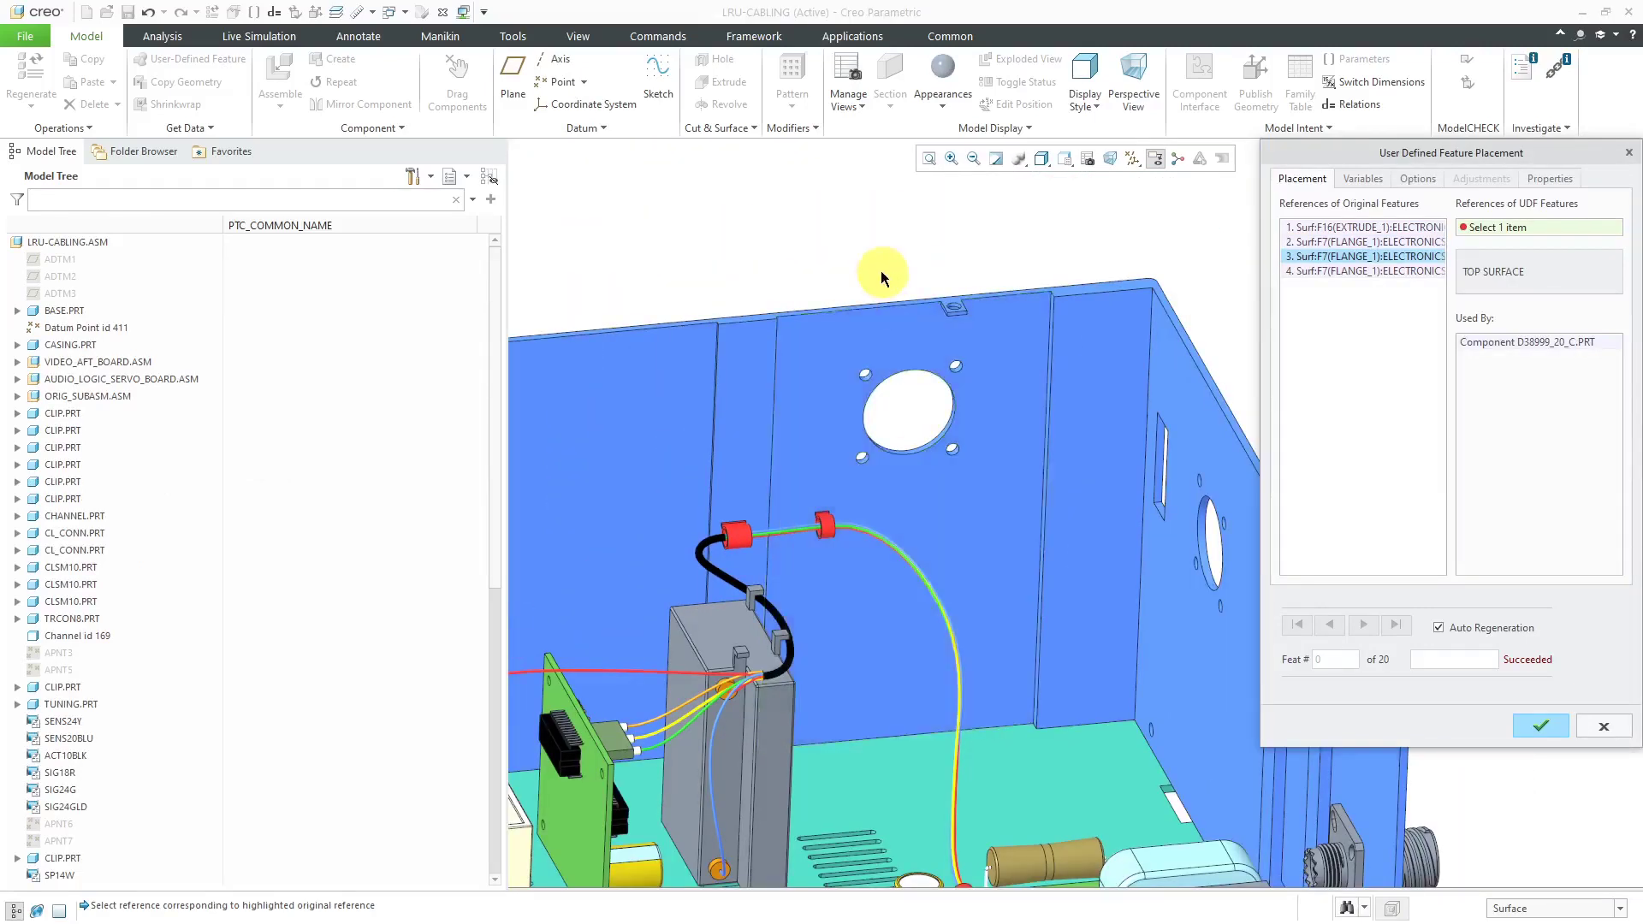
{"action": "scroll", "coordinate": [905, 351], "scroll_direction": "up", "scroll_amount": 5}
{"action": "left_click", "coordinate": [905, 351]}
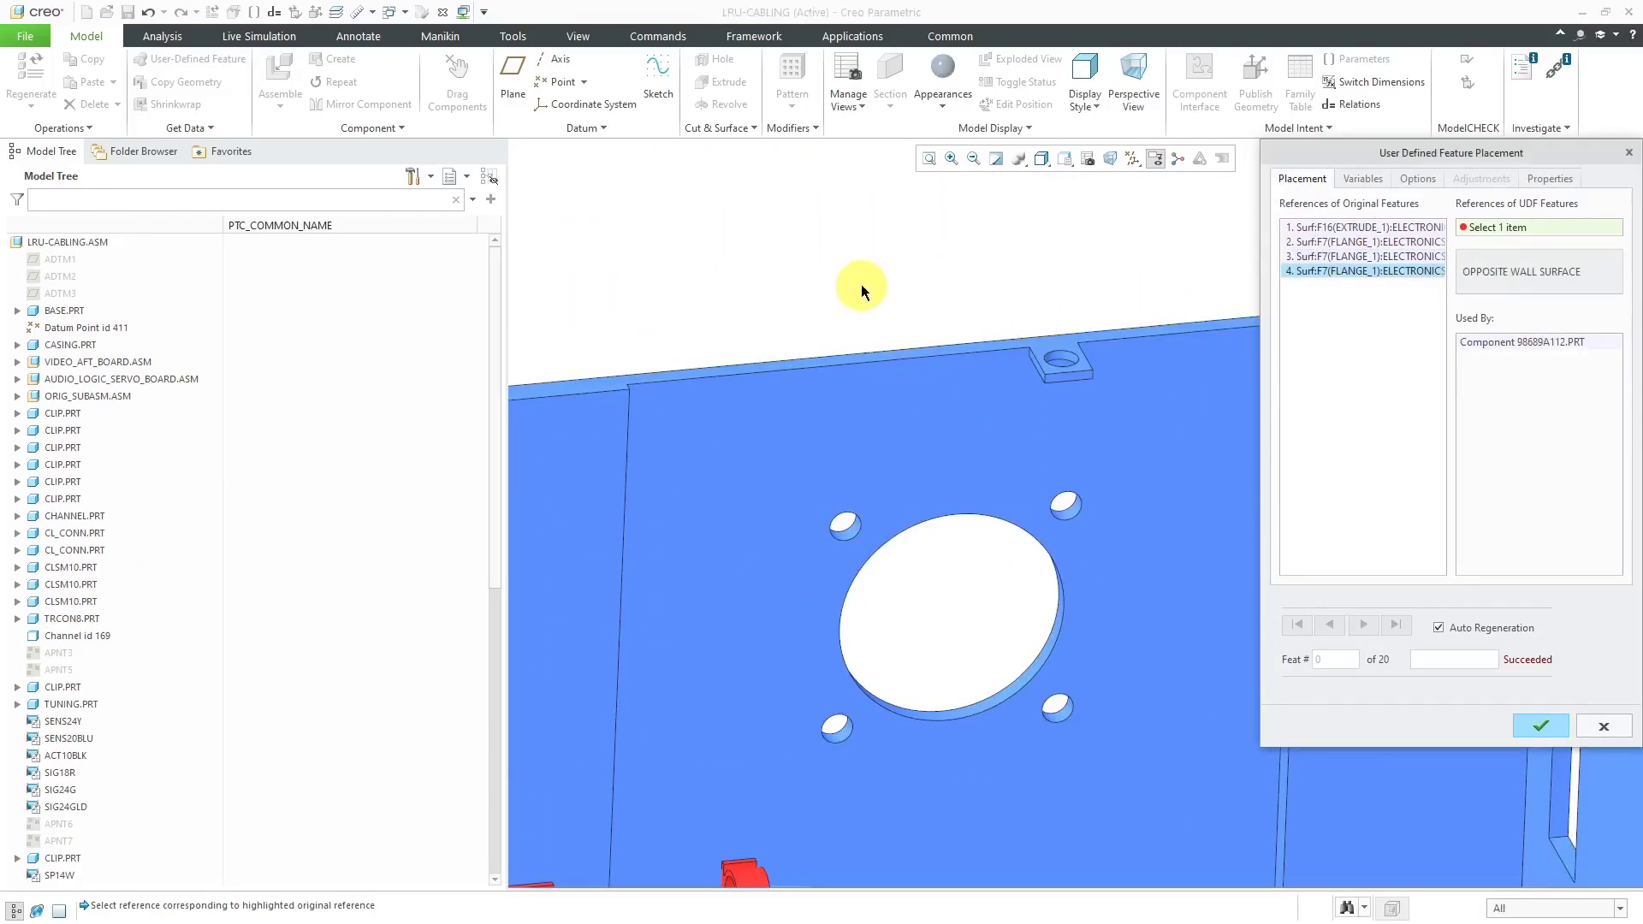
{"action": "left_click", "coordinate": [907, 440]}
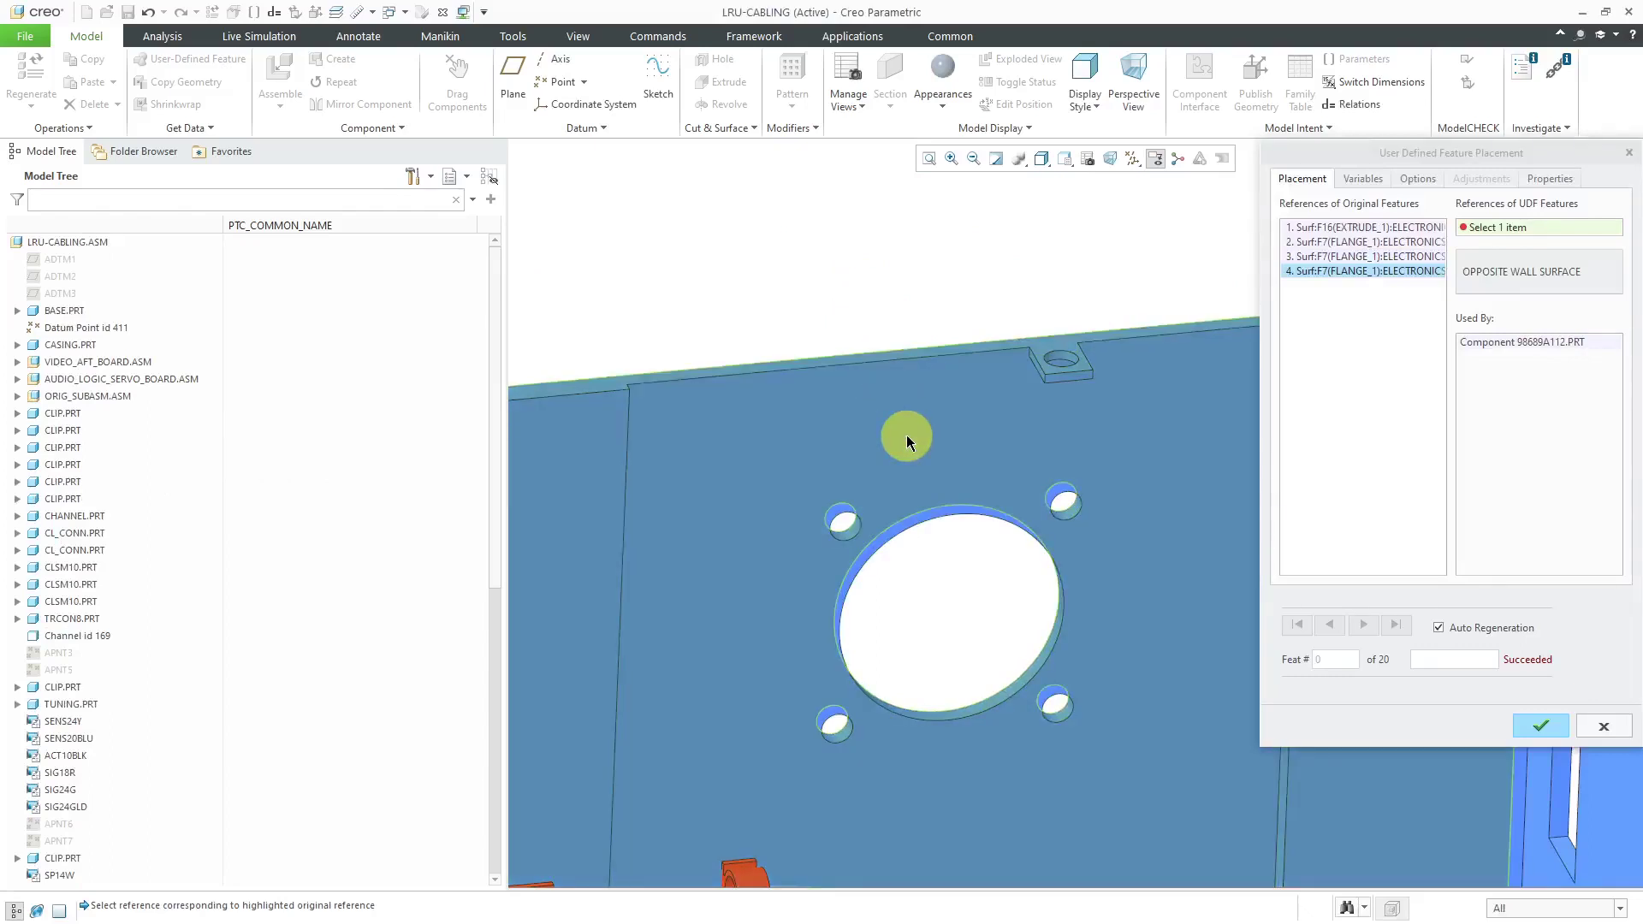
{"action": "left_click", "coordinate": [907, 439]}
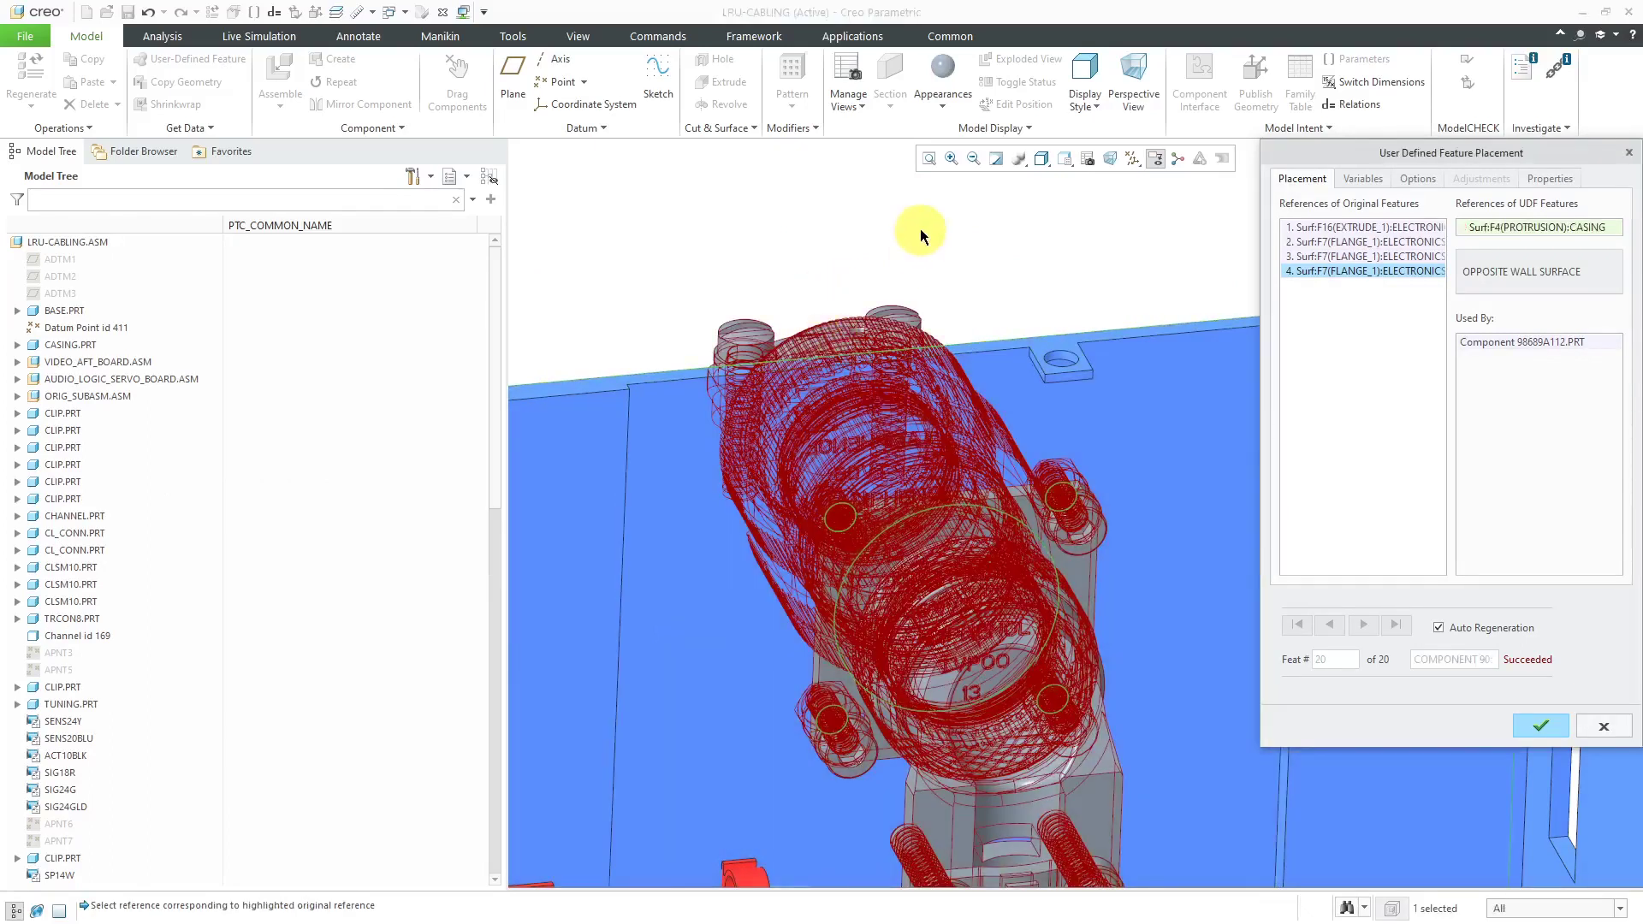
{"action": "left_click", "coordinate": [1541, 727]}
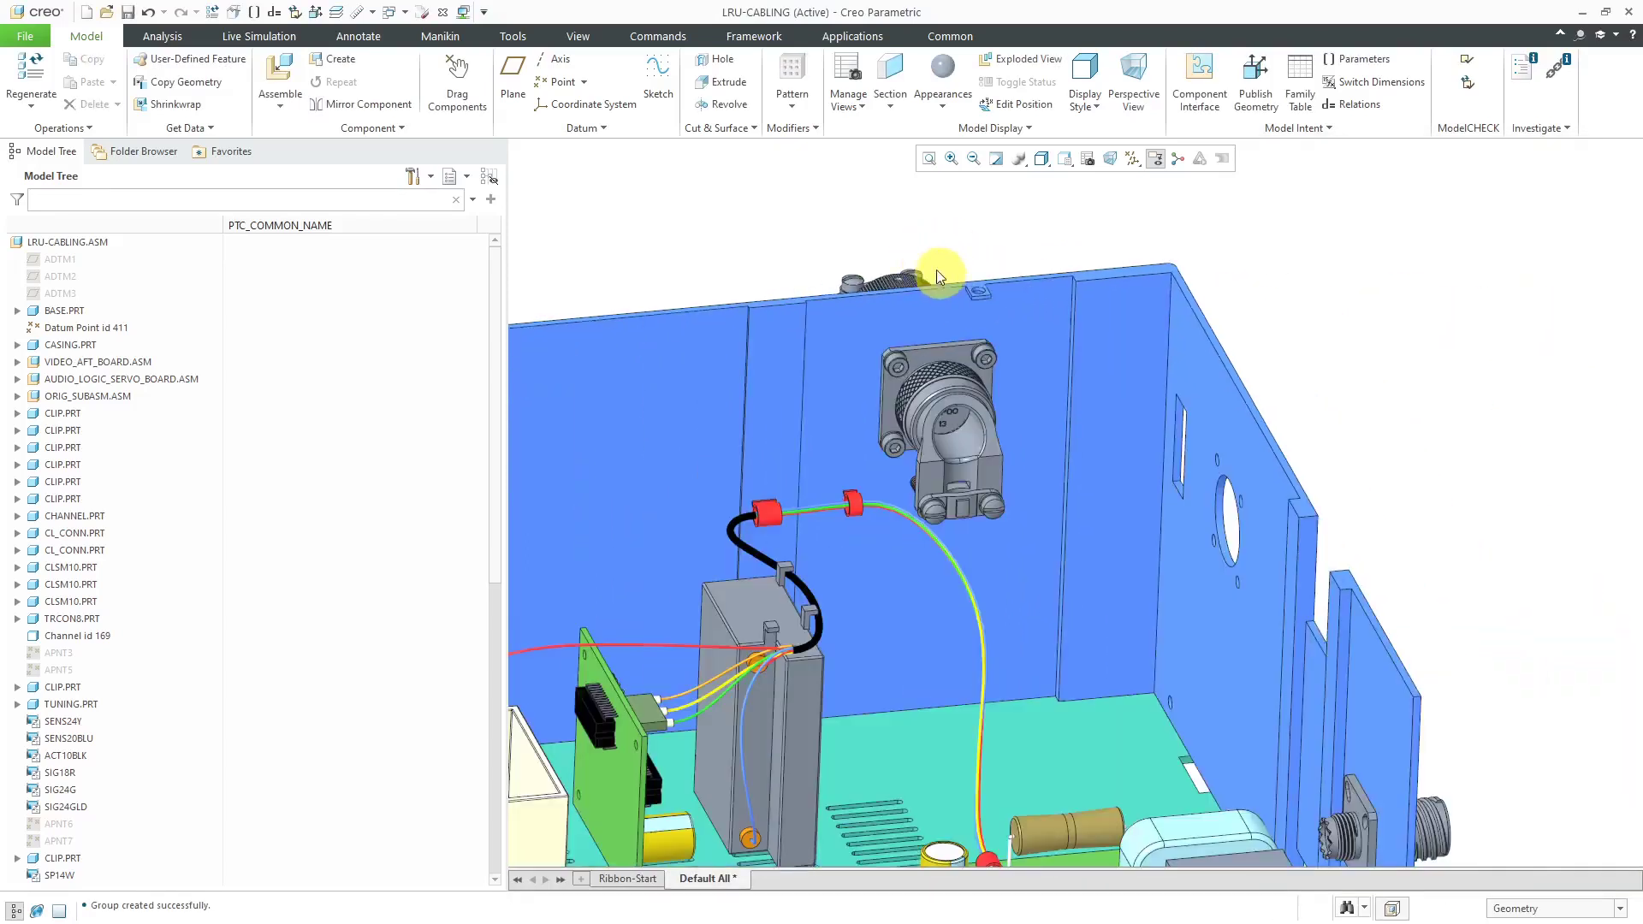
Ungroup CONNECTOR-GROUP so the connector, backshells, washers, screws and nuts appear individually in the Model Tree.
{"action": "middle_click_drag", "start_coordinate": [936, 274], "coordinate": [832, 316]}
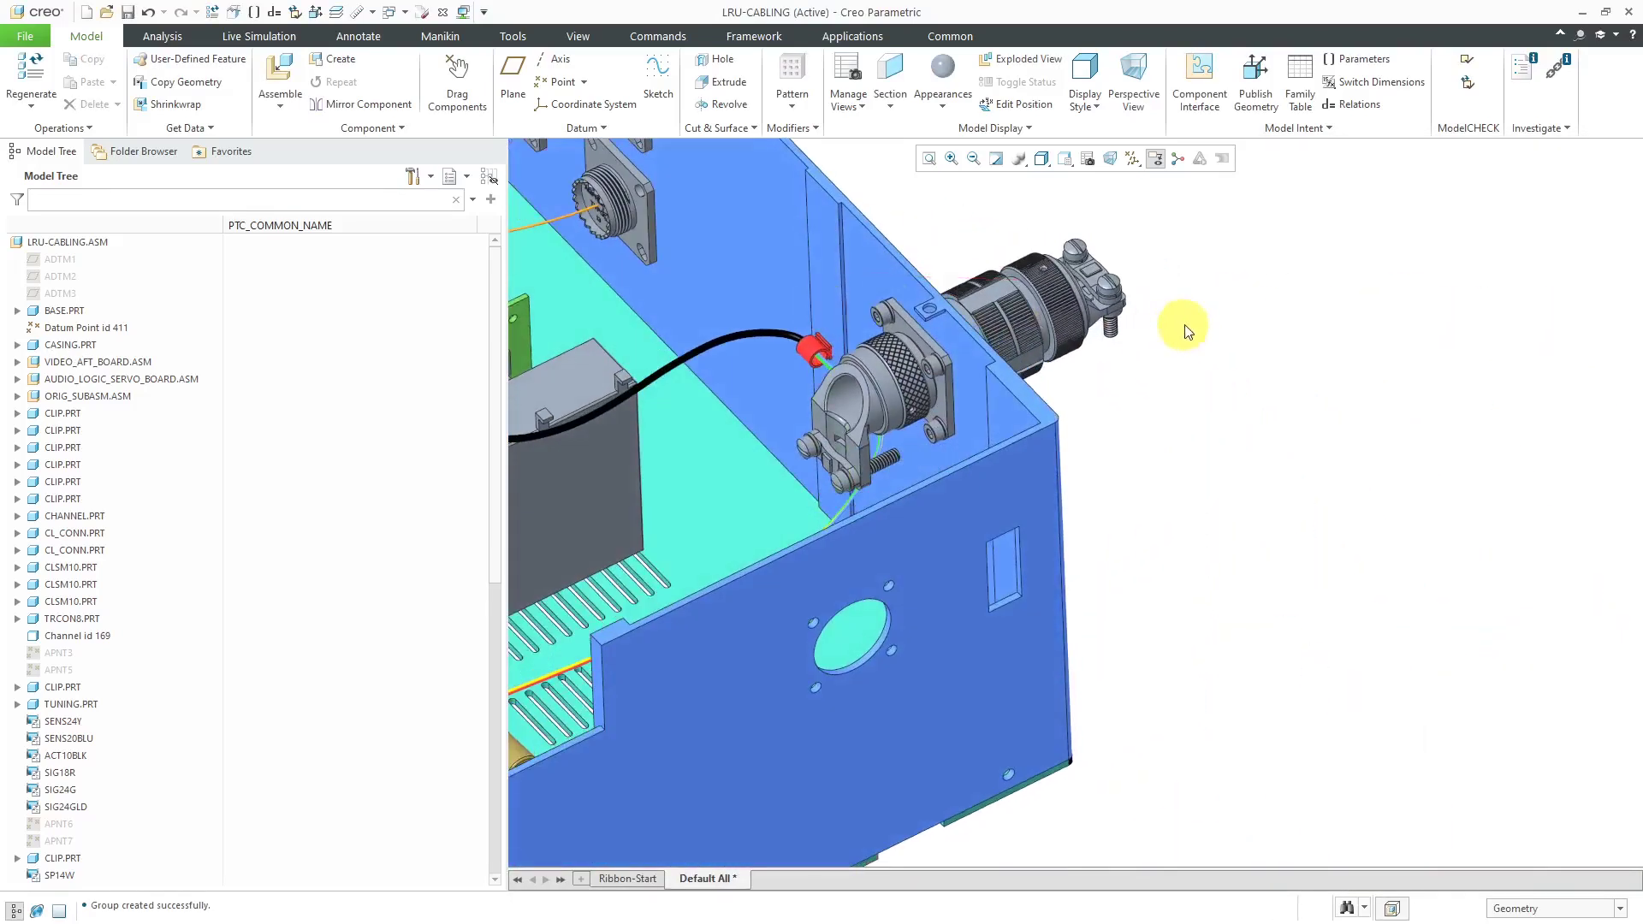
{"action": "scroll", "coordinate": [196, 622], "scroll_direction": "down", "scroll_amount": 11}
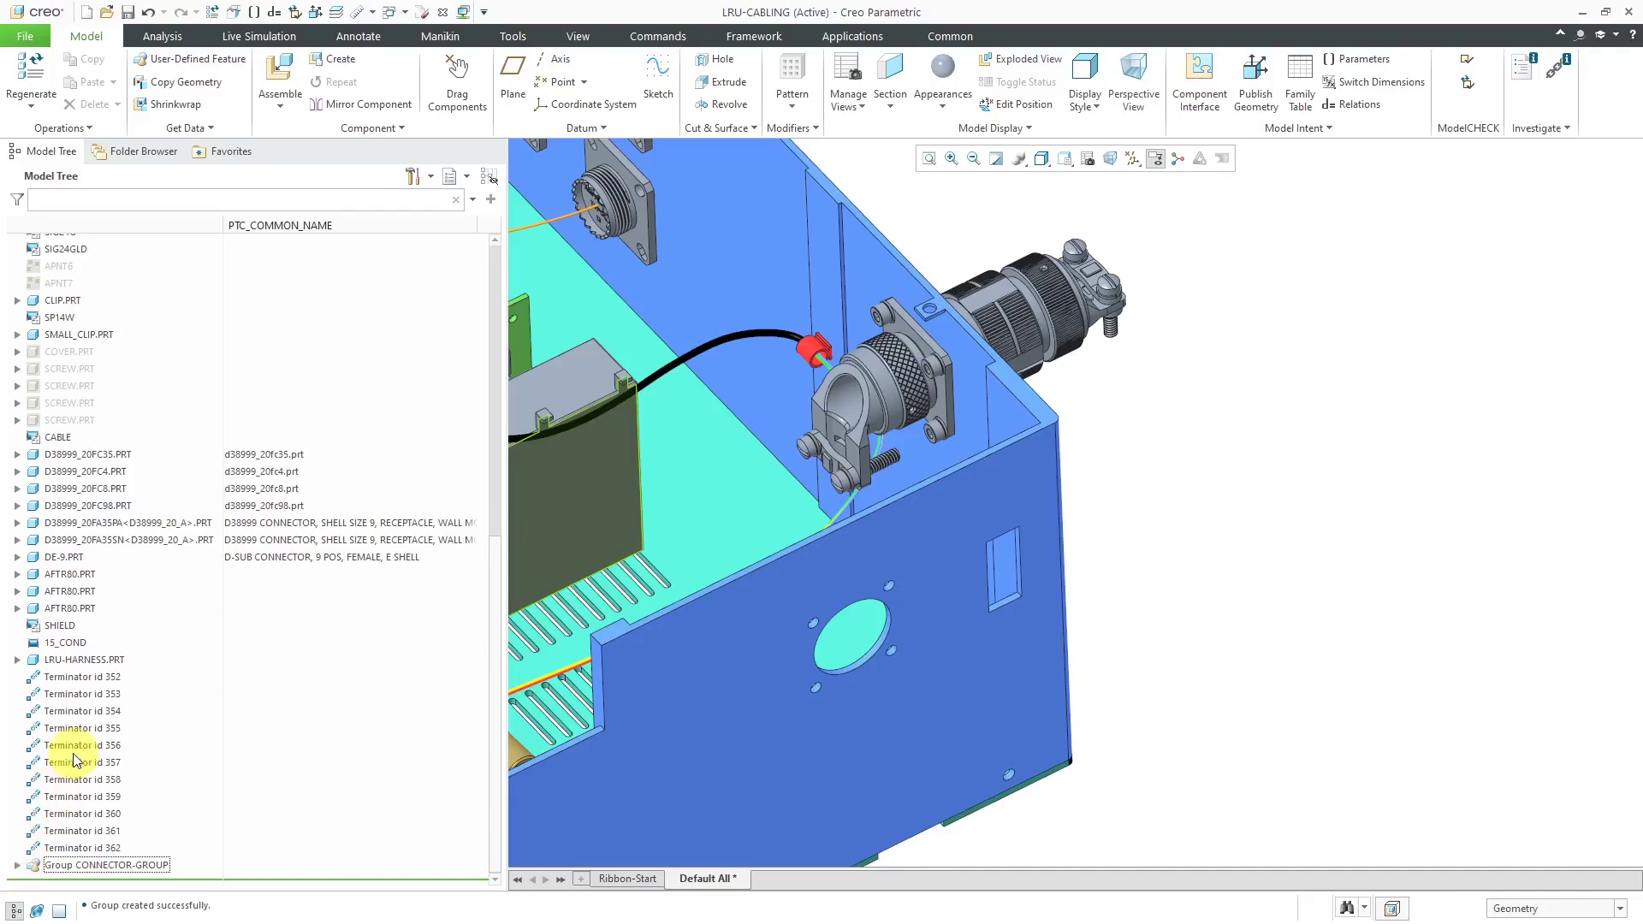
{"action": "left_click", "coordinate": [17, 865]}
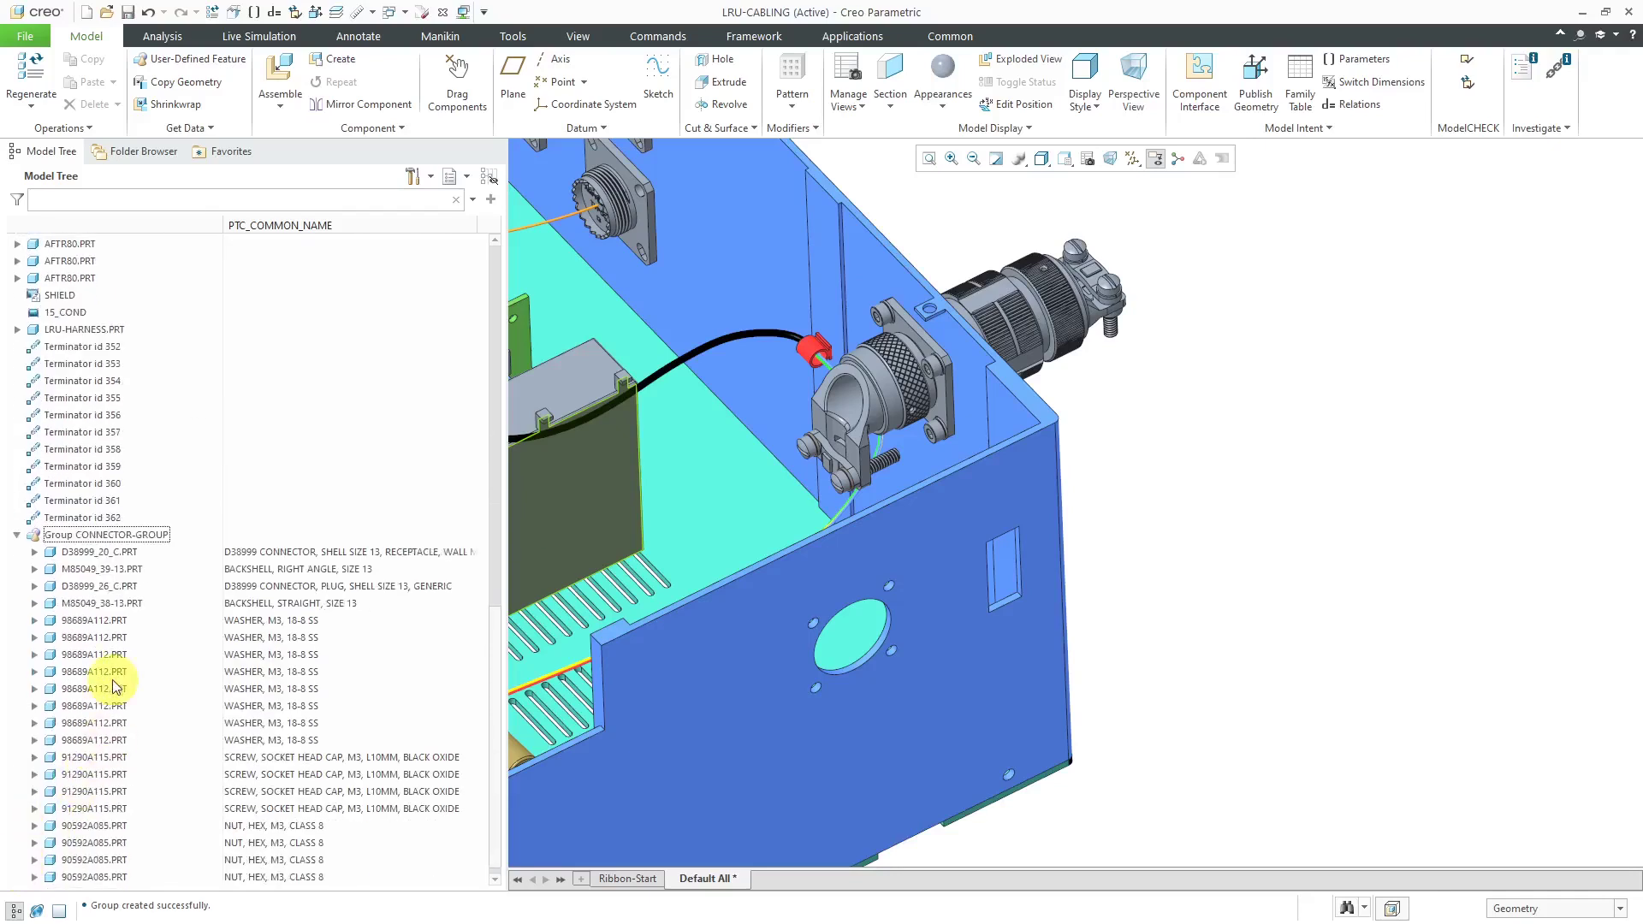
{"action": "left_click", "coordinate": [131, 526]}
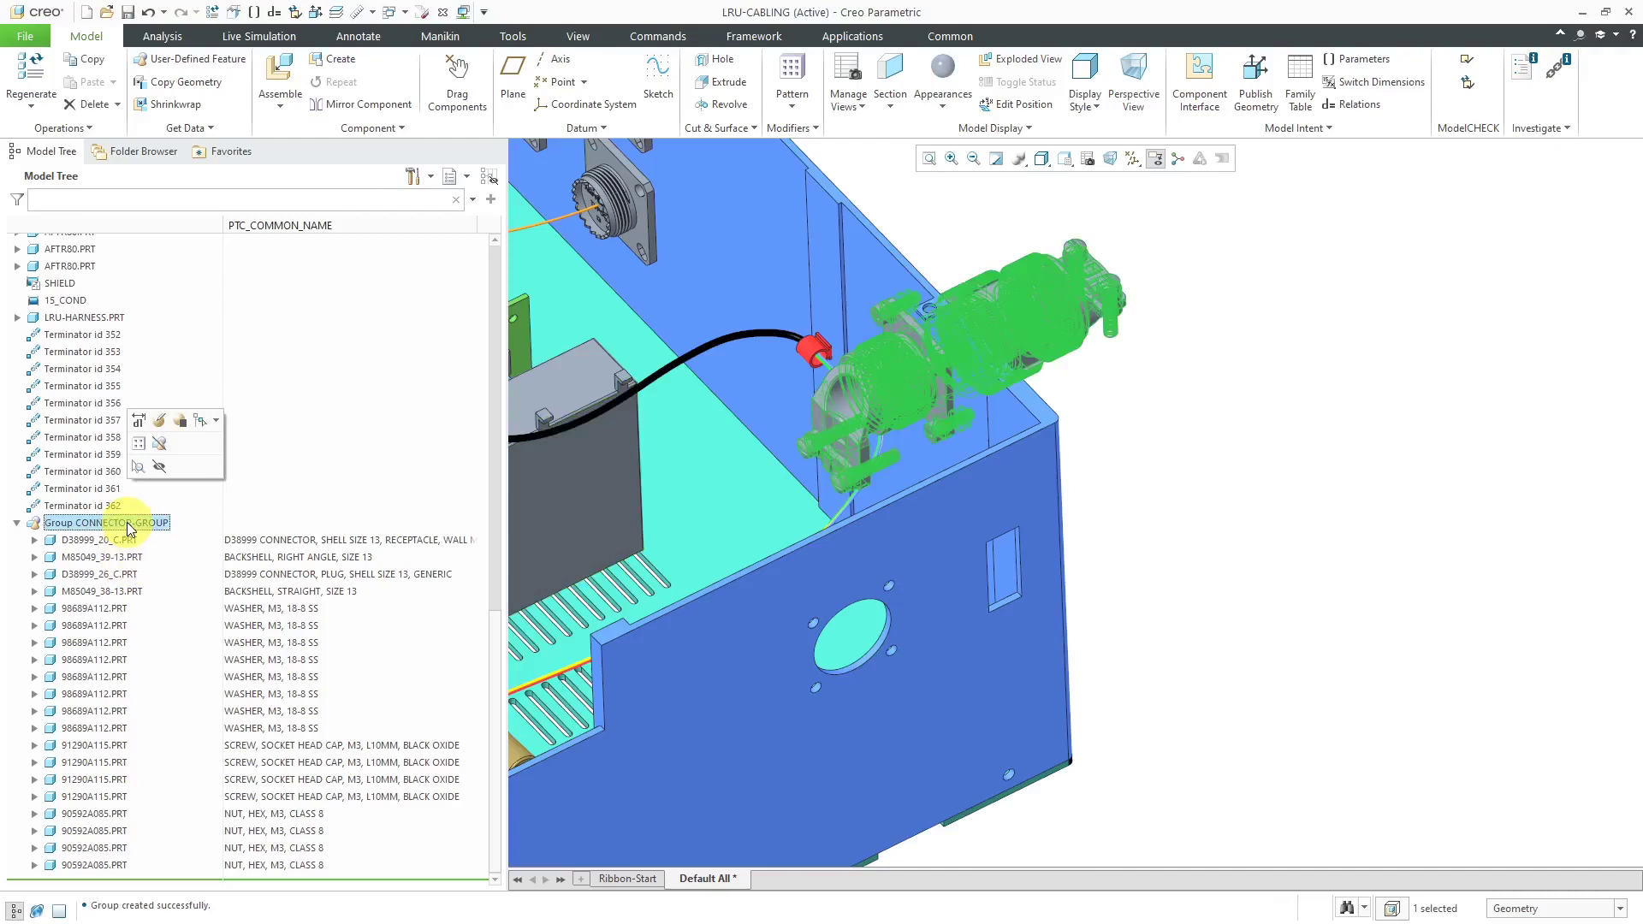
{"action": "left_click", "coordinate": [151, 446]}
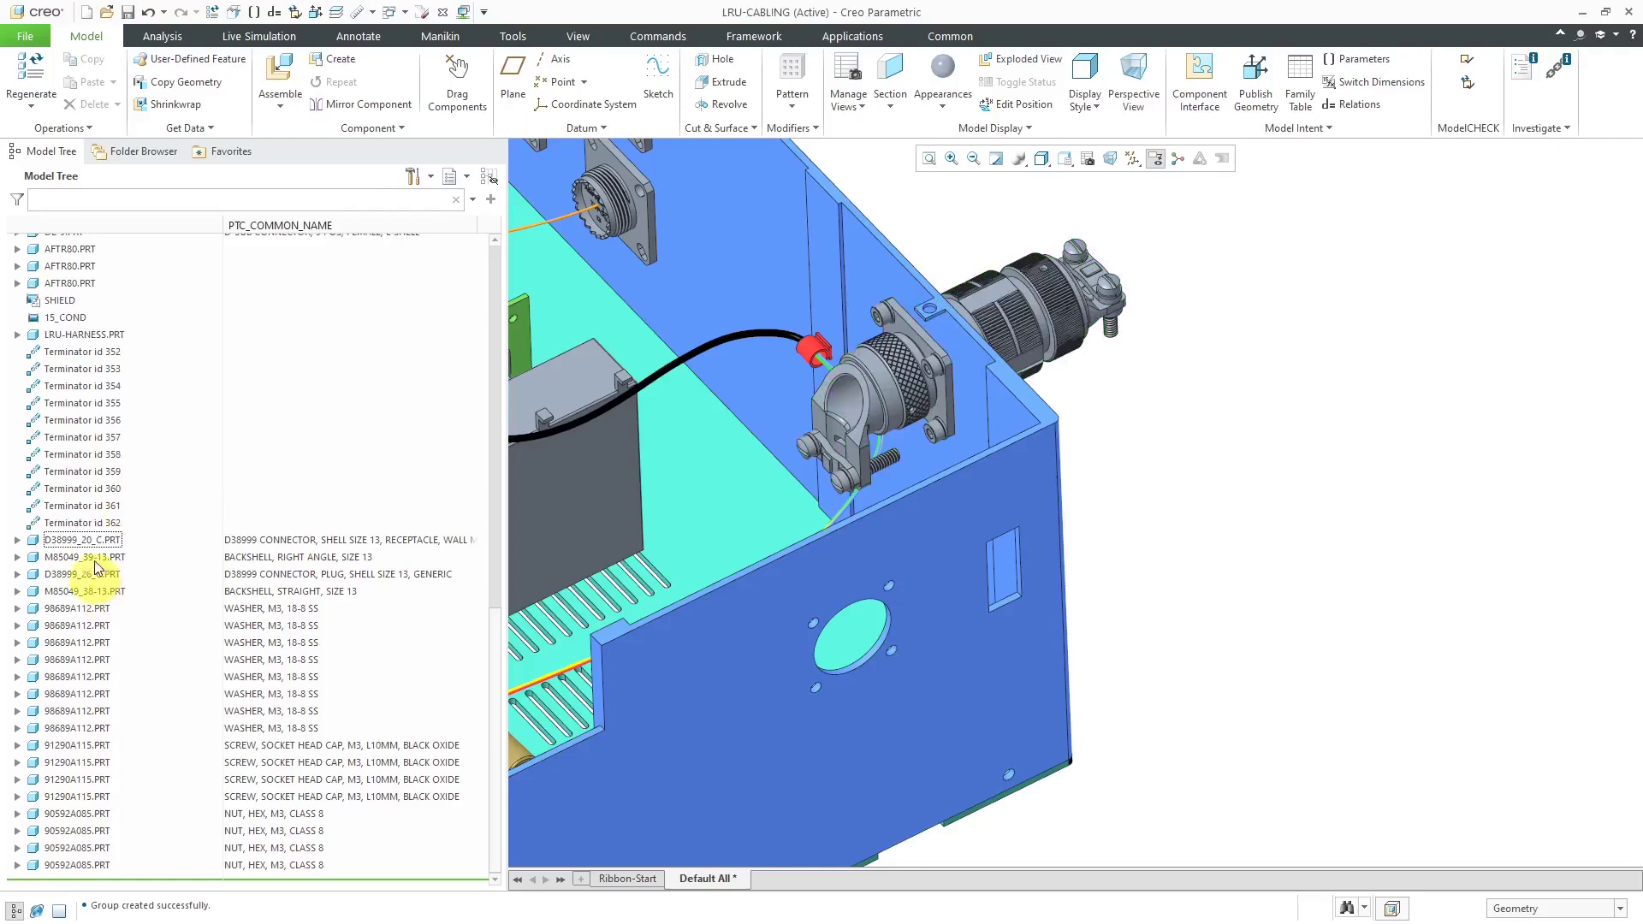
{"action": "scroll", "coordinate": [492, 695], "scroll_direction": "down", "scroll_amount": 1}
{"action": "scroll", "coordinate": [492, 695], "scroll_direction": "up", "scroll_amount": 1}
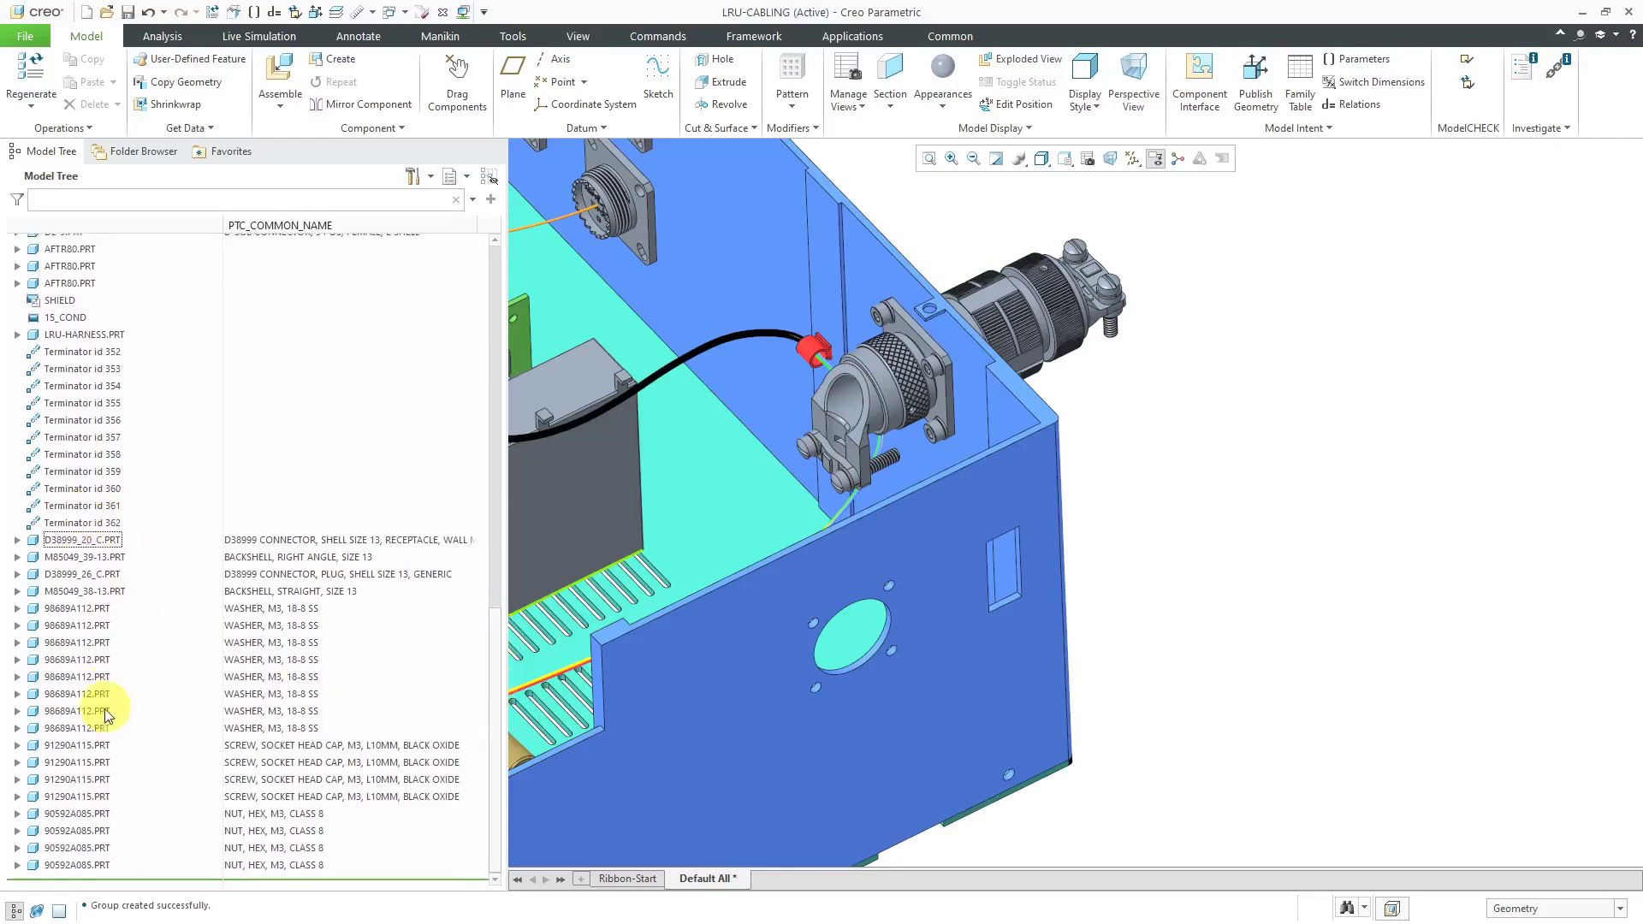